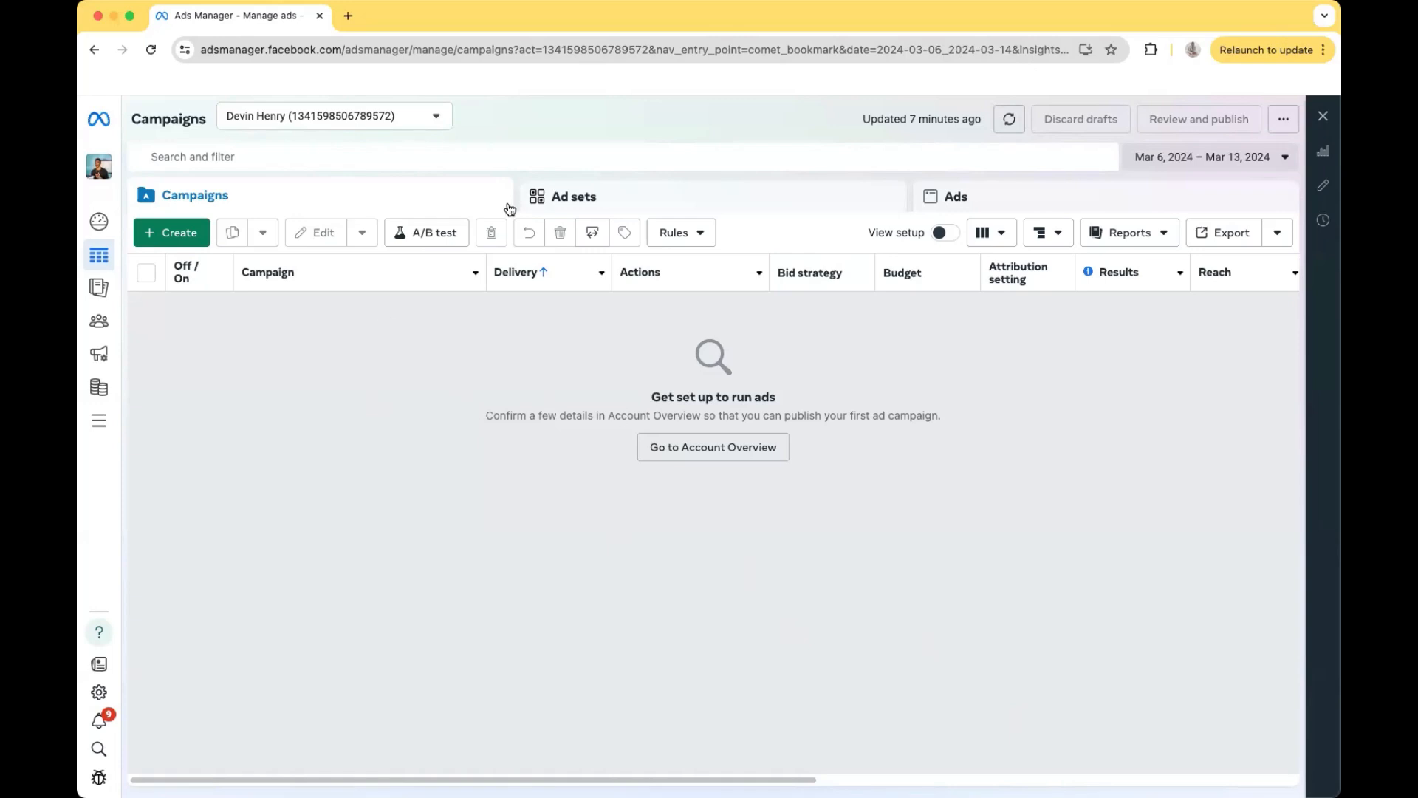
Create a new auction campaign with the Sales objective, using the manual sales campaign setup
{"action": "mouse_move", "coordinate": [174, 262]}
{"action": "left_click", "coordinate": [178, 235]}
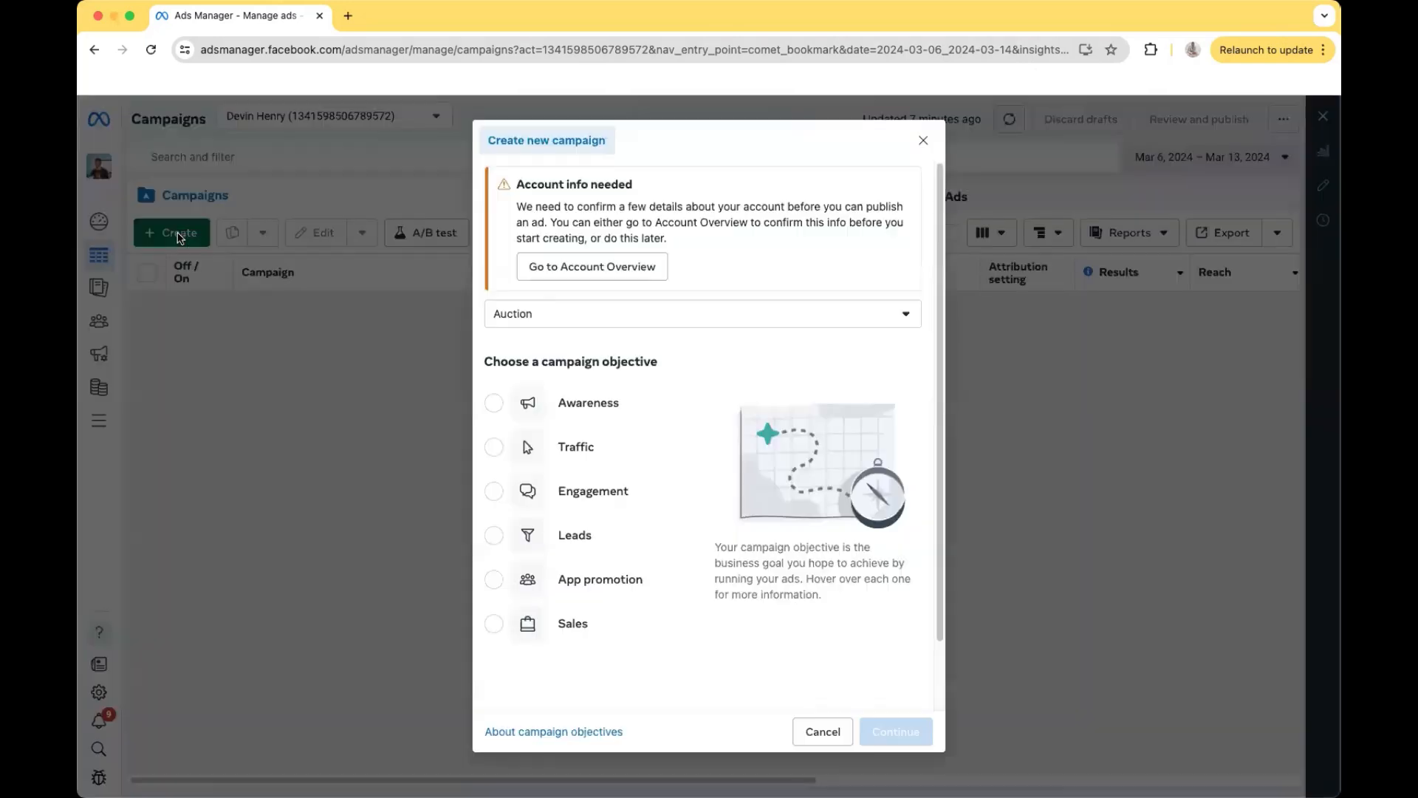
{"action": "scroll", "coordinate": [651, 330], "scroll_direction": "down", "scroll_amount": 2}
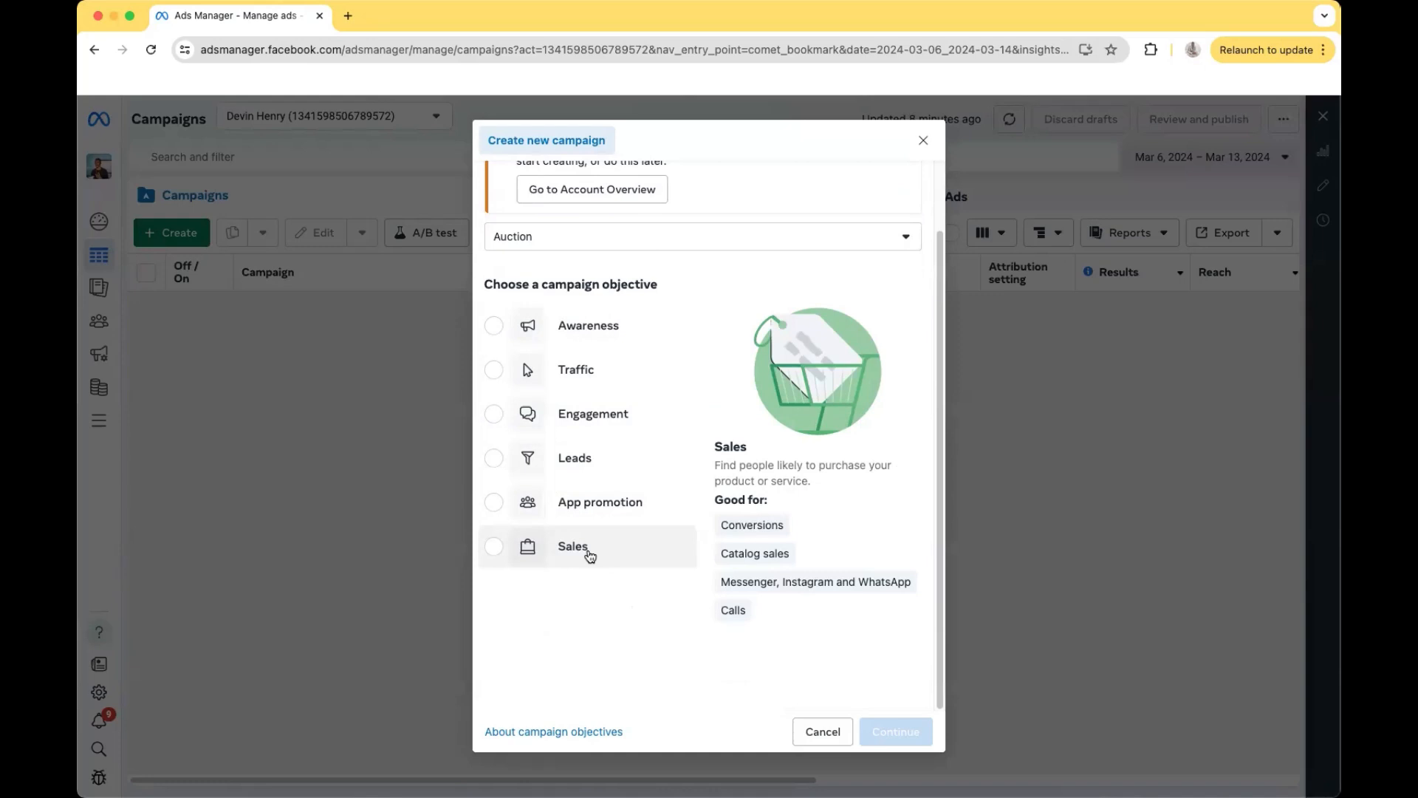
{"action": "left_click", "coordinate": [512, 547]}
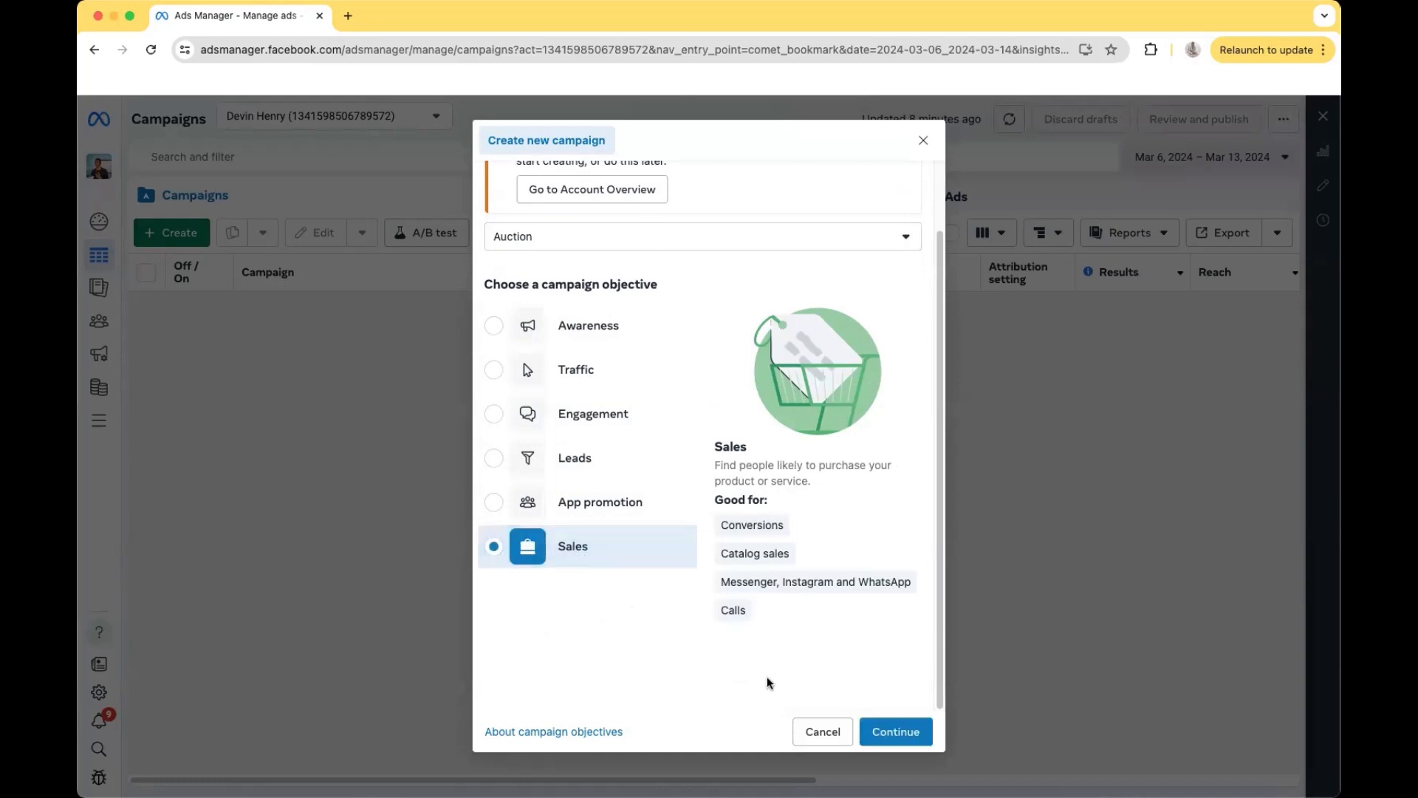
{"action": "left_click", "coordinate": [892, 730]}
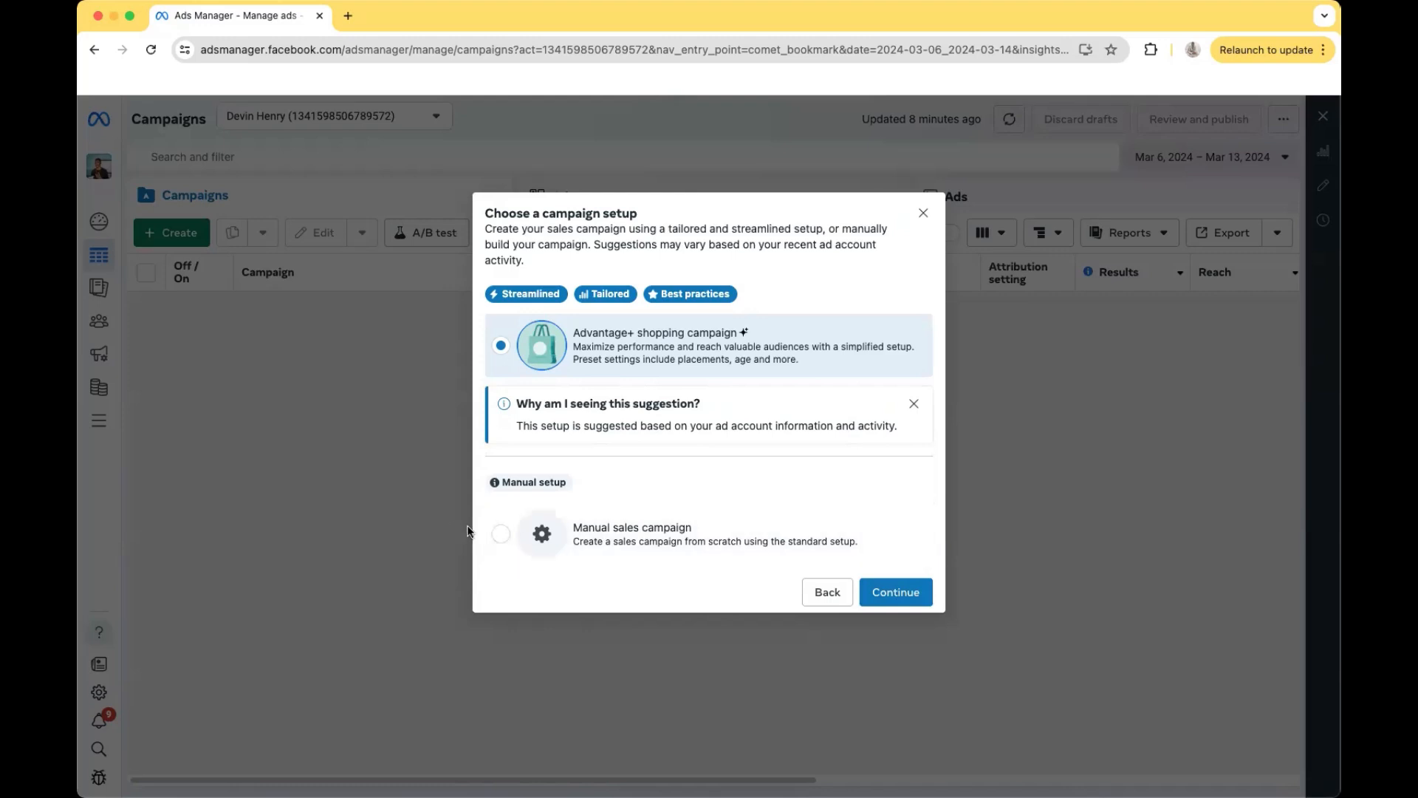
{"action": "left_click", "coordinate": [500, 534]}
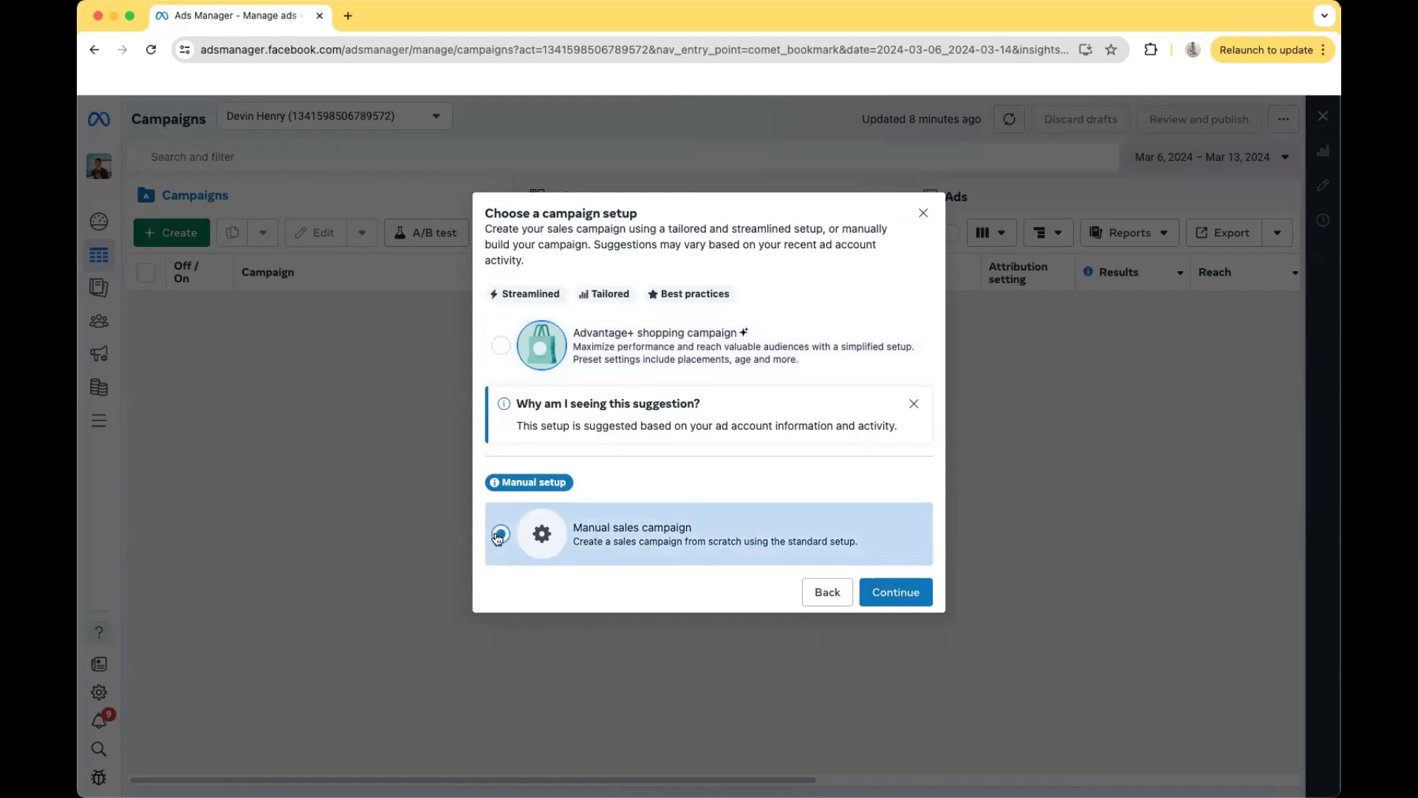
{"action": "left_click", "coordinate": [920, 592]}
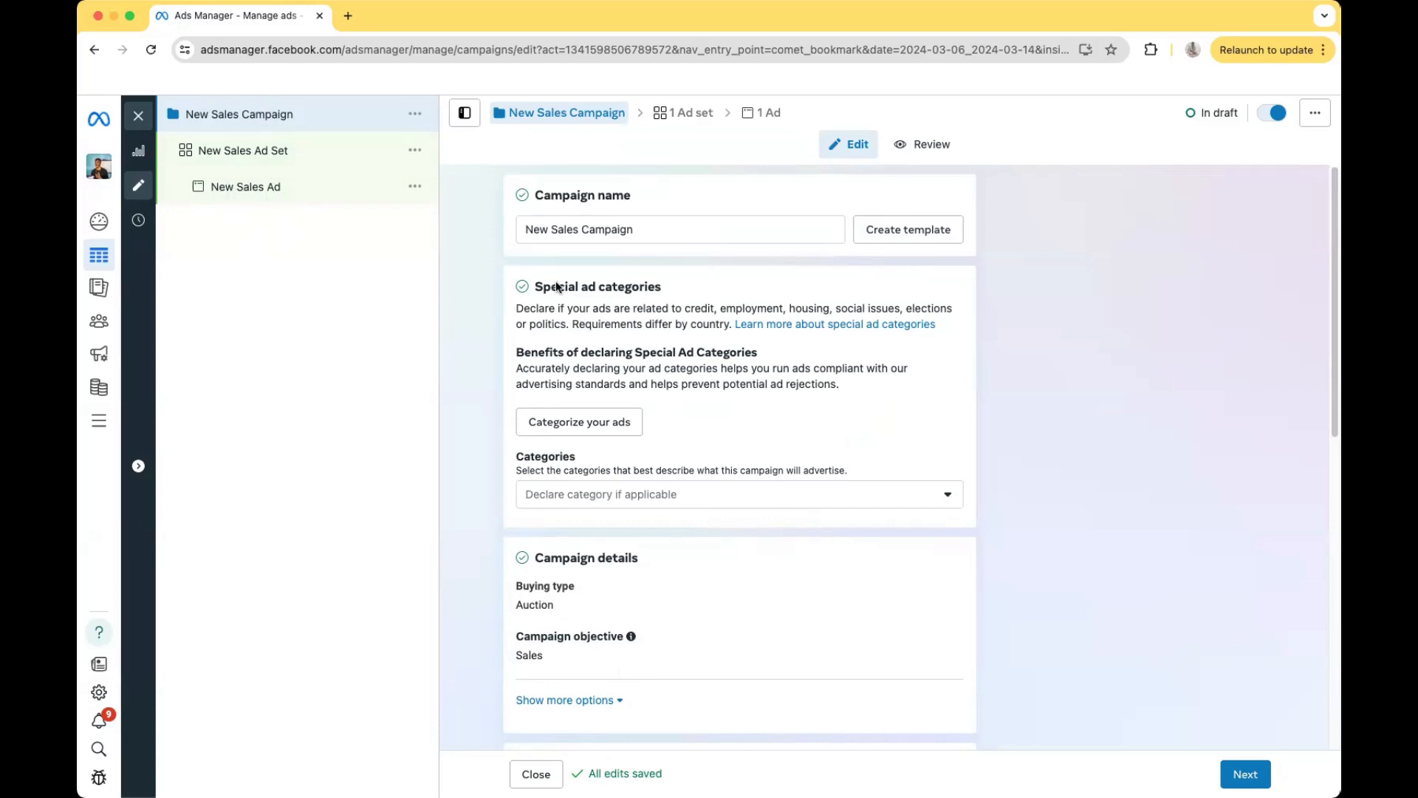
Rename the campaign as "L1 | Pet Grooming \ CONVERSION"
{"action": "left_click", "coordinate": [660, 234]}
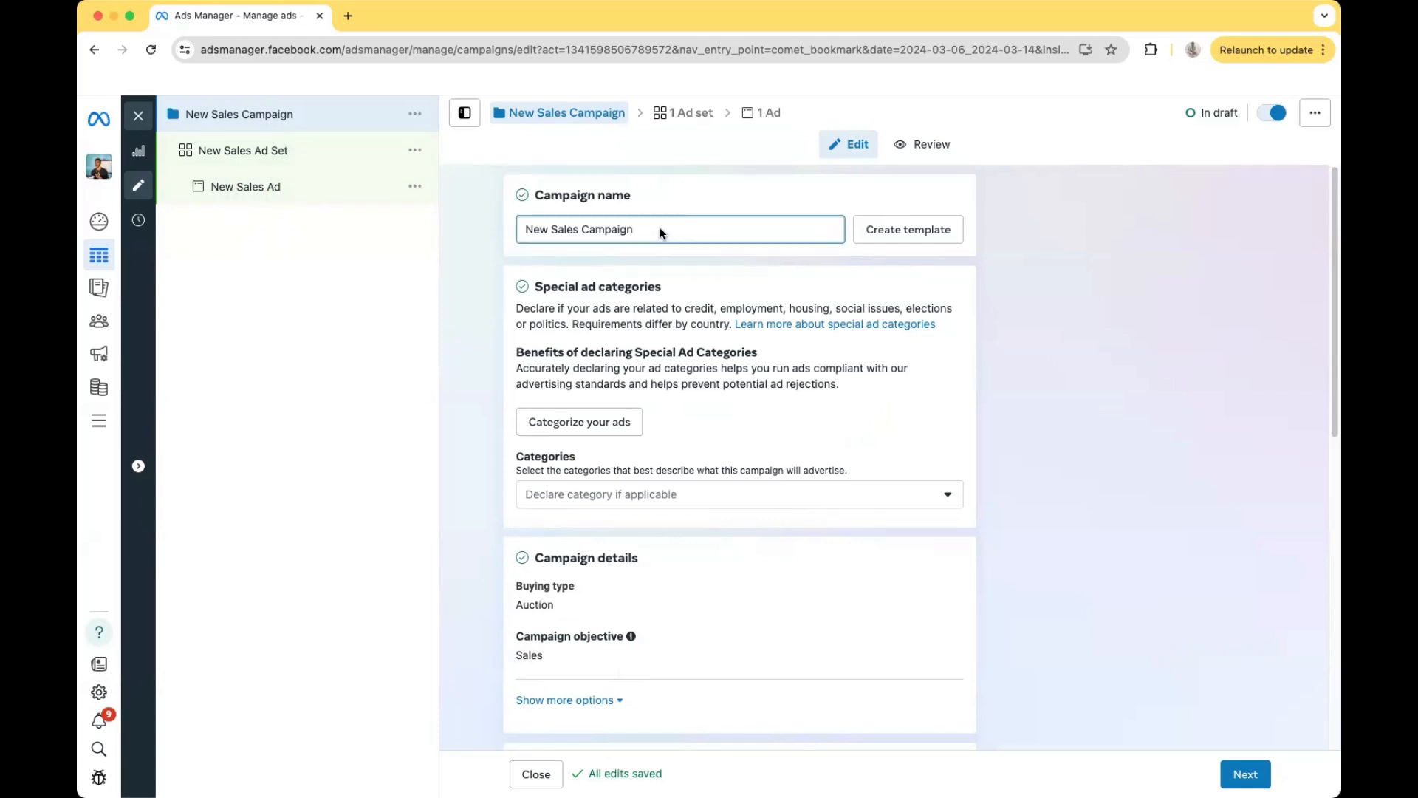
{"action": "key", "text": "BackSpace"}
{"action": "key", "text": "BackSpace"}
{"action": "key", "text": "BackSpace"}
{"action": "key", "text": "BackSpace"}
{"action": "key", "text": "BackSpace"}
{"action": "key", "text": "BackSpace"}
{"action": "key", "text": "BackSpace"}
{"action": "key", "text": "BackSpace"}
{"action": "key", "text": "BackSpace"}
{"action": "key", "text": "BackSpace"}
{"action": "key", "text": "BackSpace"}
{"action": "key", "text": "BackSpace"}
{"action": "key", "text": "BackSpace"}
{"action": "key", "text": "BackSpace"}
{"action": "key", "text": "BackSpace"}
{"action": "key", "text": "BackSpace"}
{"action": "key", "text": "BackSpace"}
{"action": "key", "text": "BackSpace"}
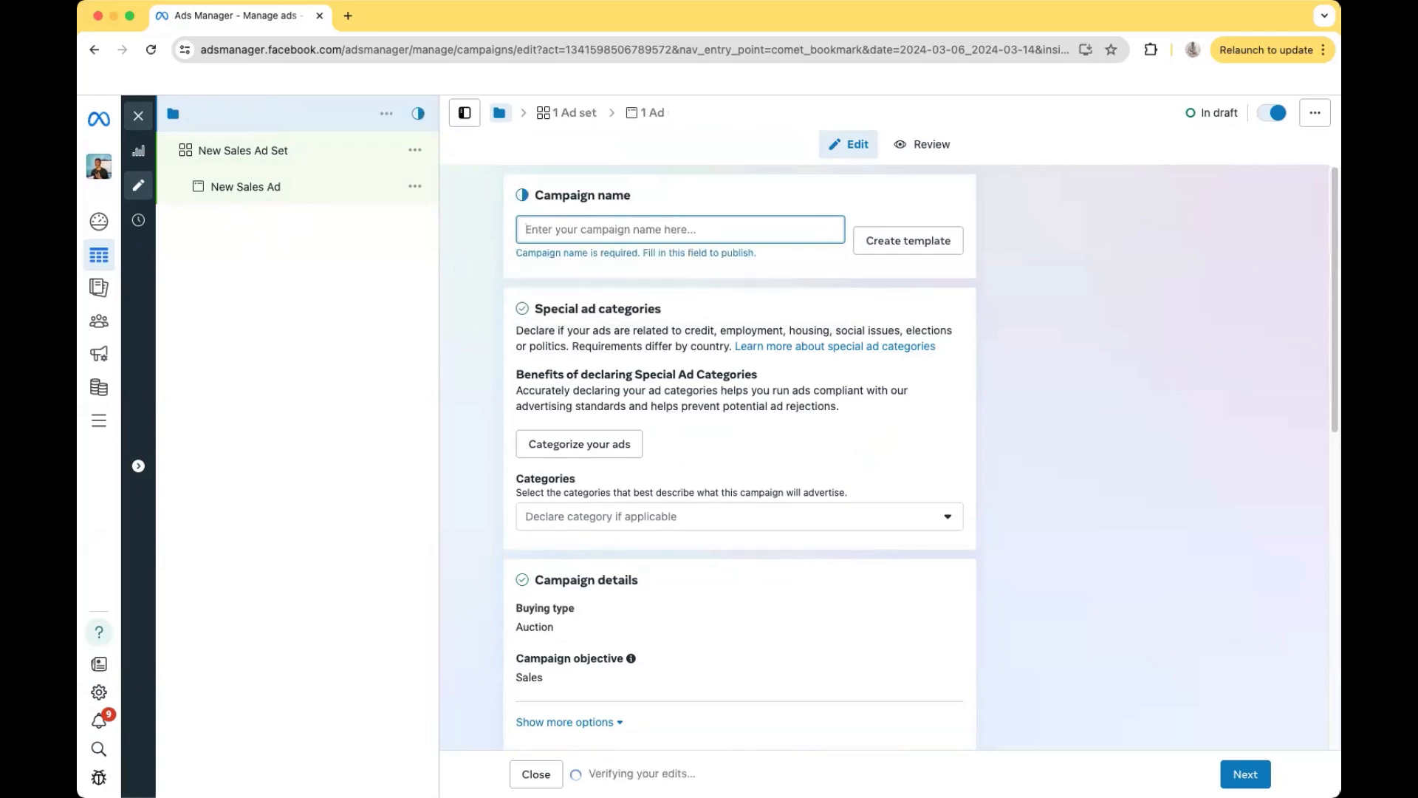
{"action": "type", "text": "L1"}
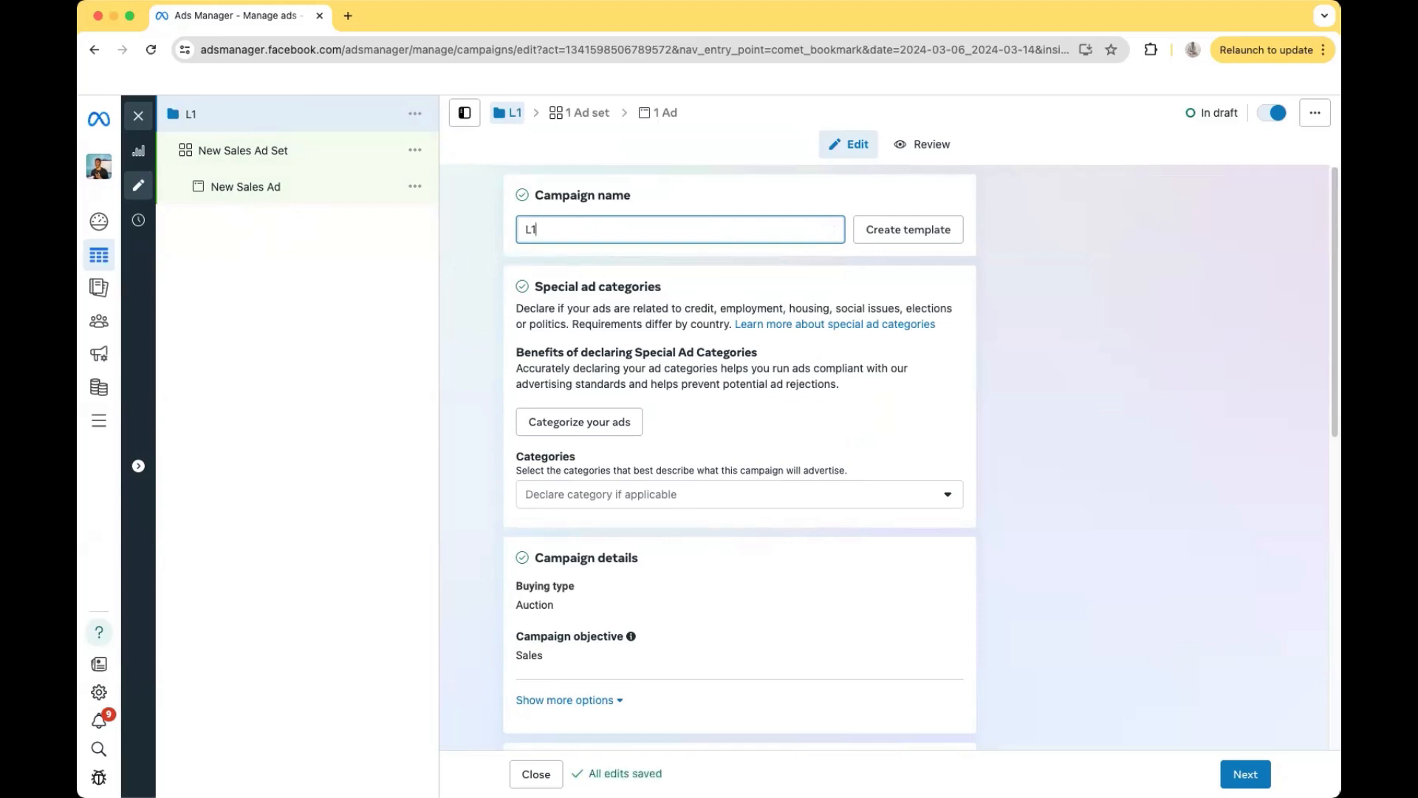
{"action": "type", "text": "| Pe"}
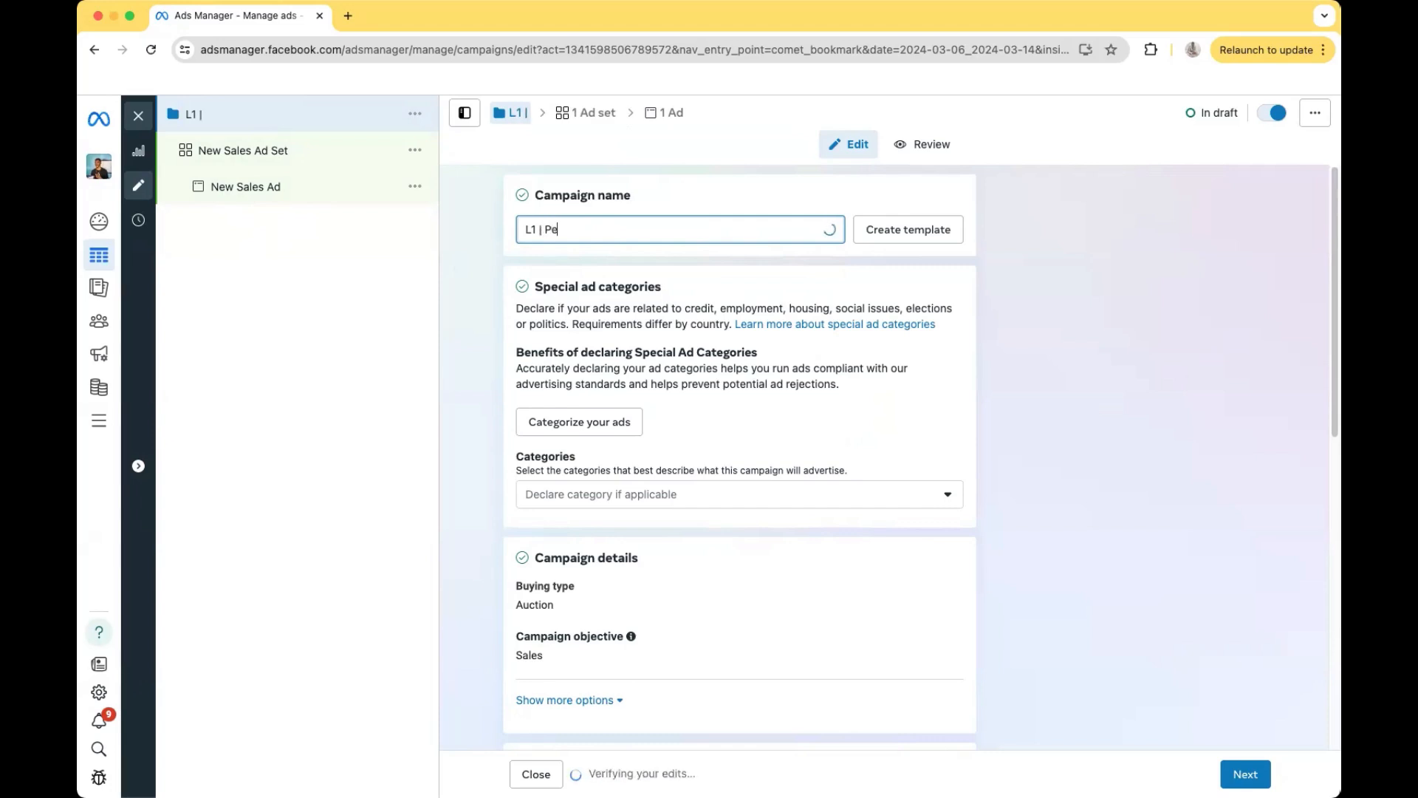
{"action": "type", "text": "t Groo"}
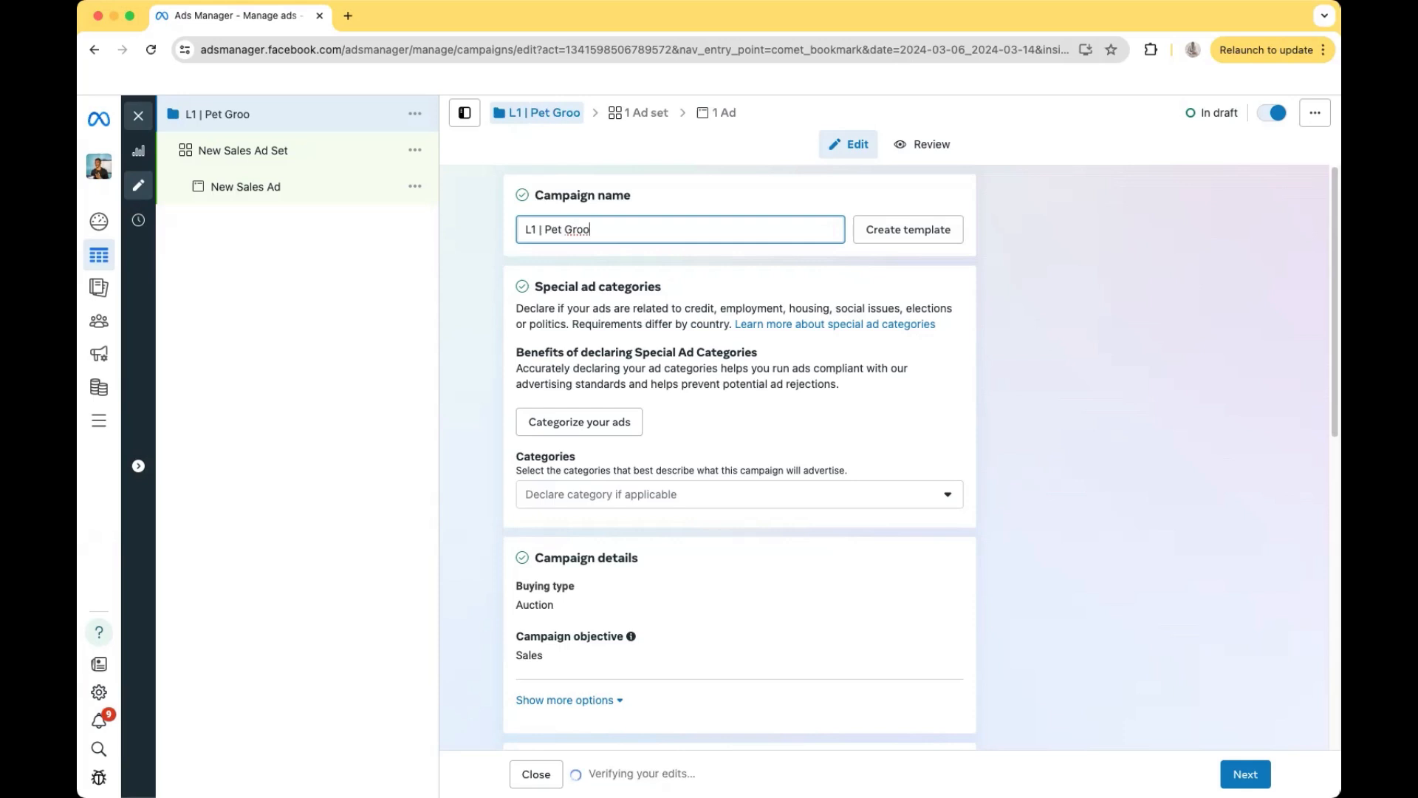
{"action": "type", "text": "ming "}
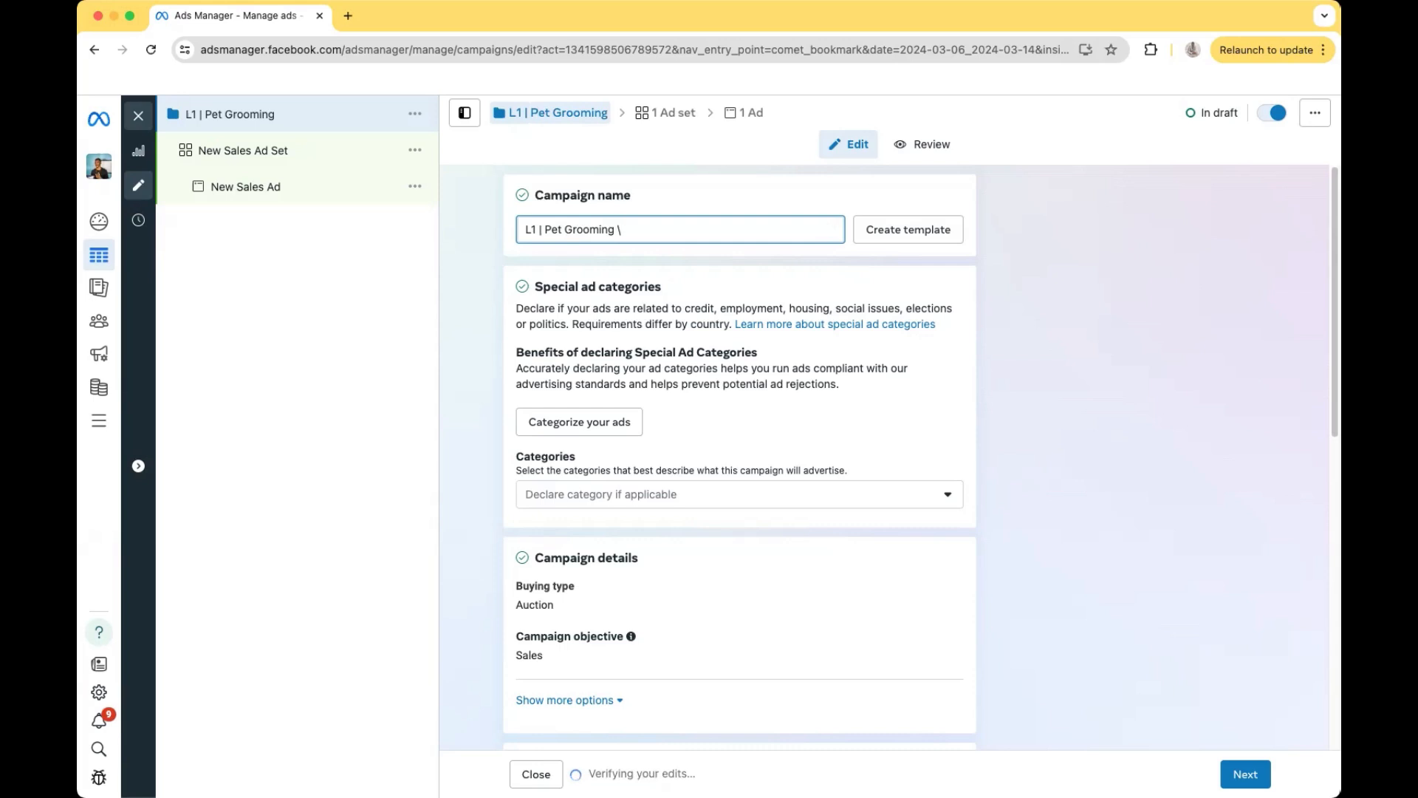
{"action": "type", "text": "\\ CON"}
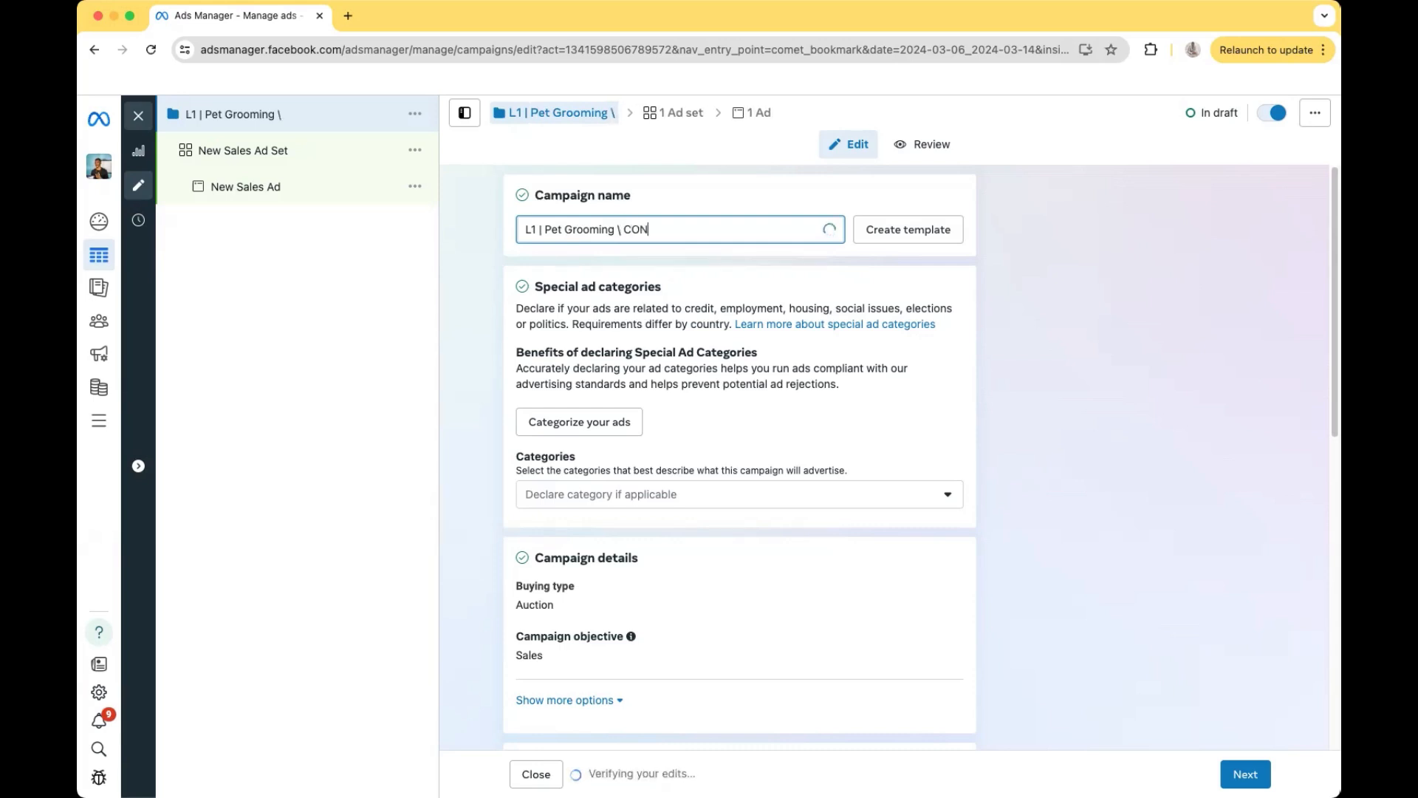
{"action": "type", "text": "VERSION"}
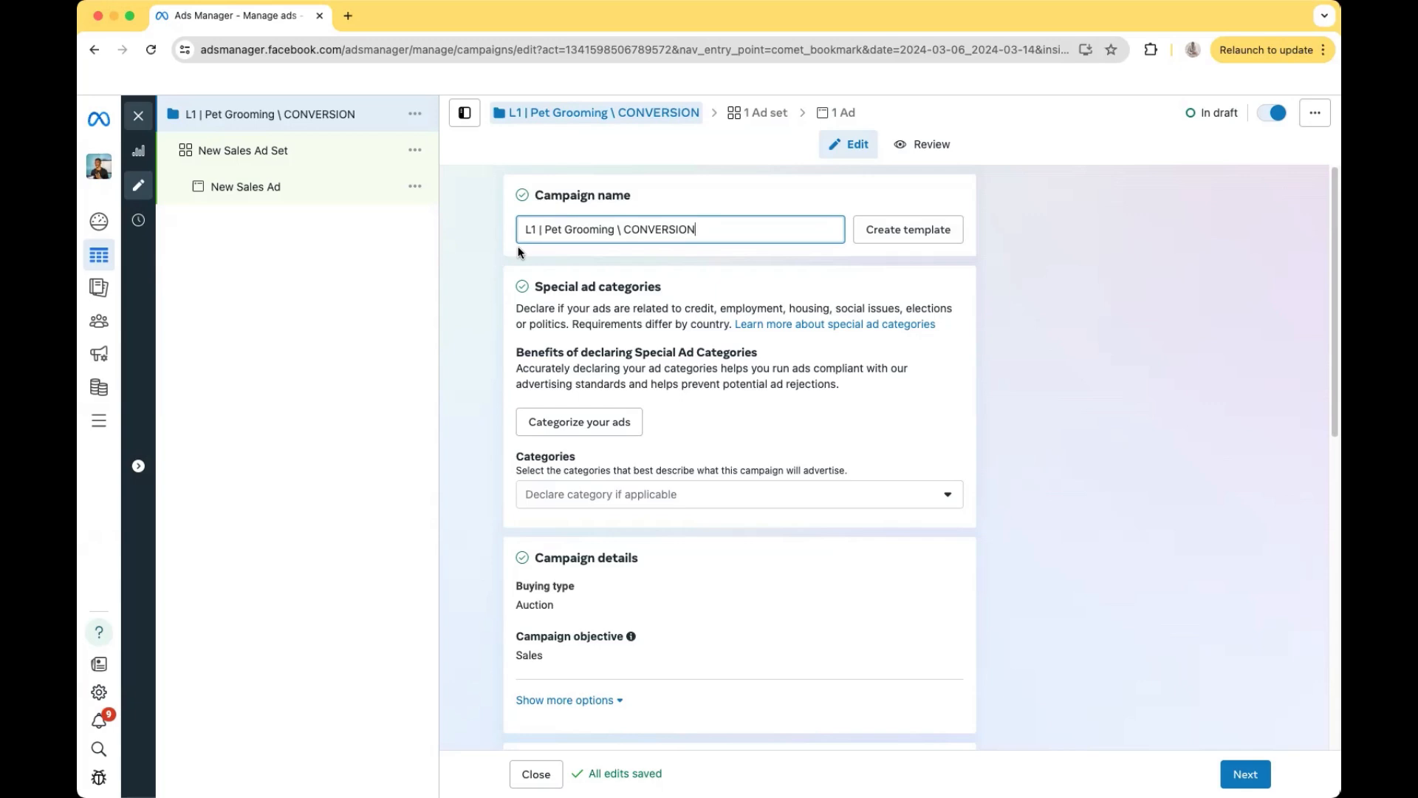
Leave the remaining campaign settings at their defaults and continue to the ad set settings
{"action": "scroll", "coordinate": [719, 323], "scroll_direction": "down", "scroll_amount": 3}
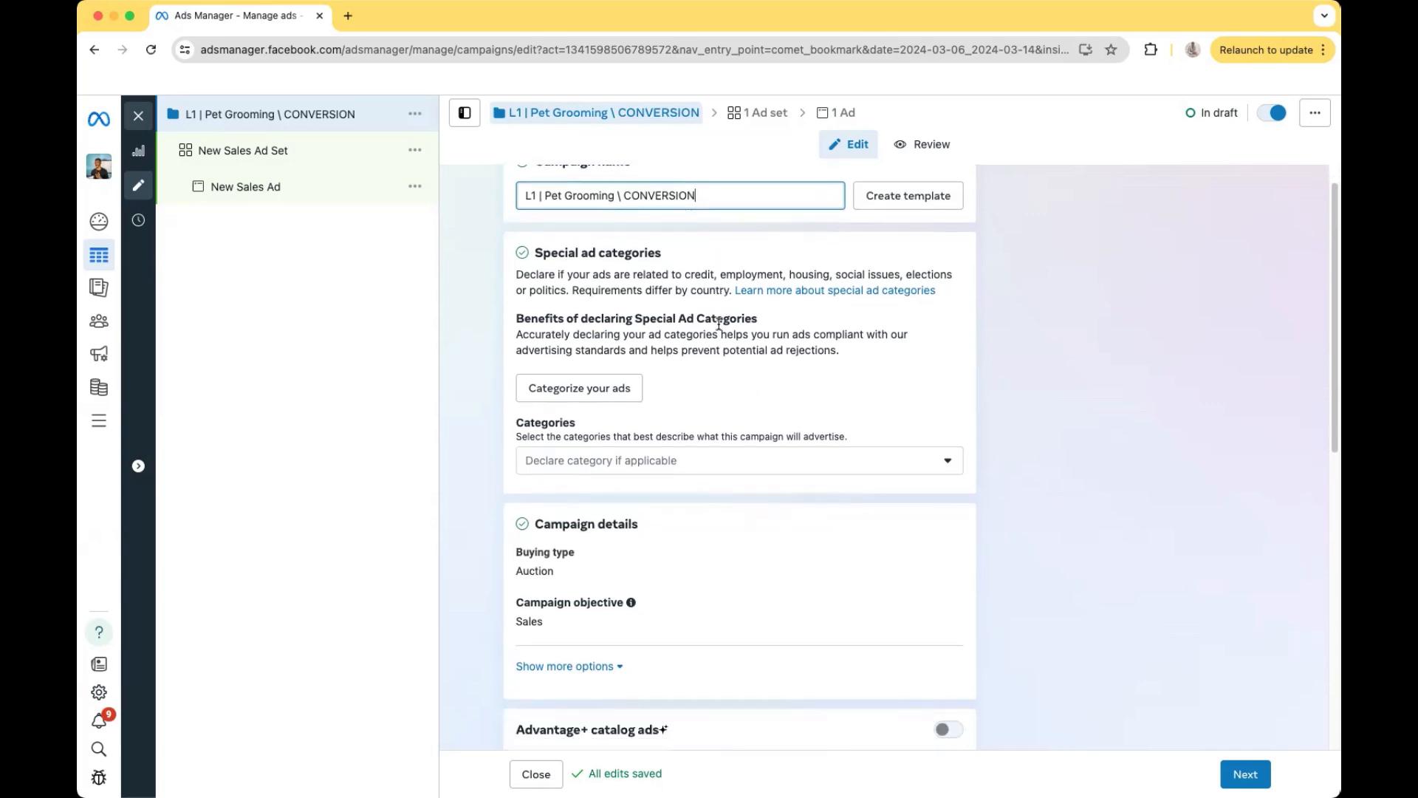
{"action": "scroll", "coordinate": [719, 323], "scroll_direction": "down", "scroll_amount": 7}
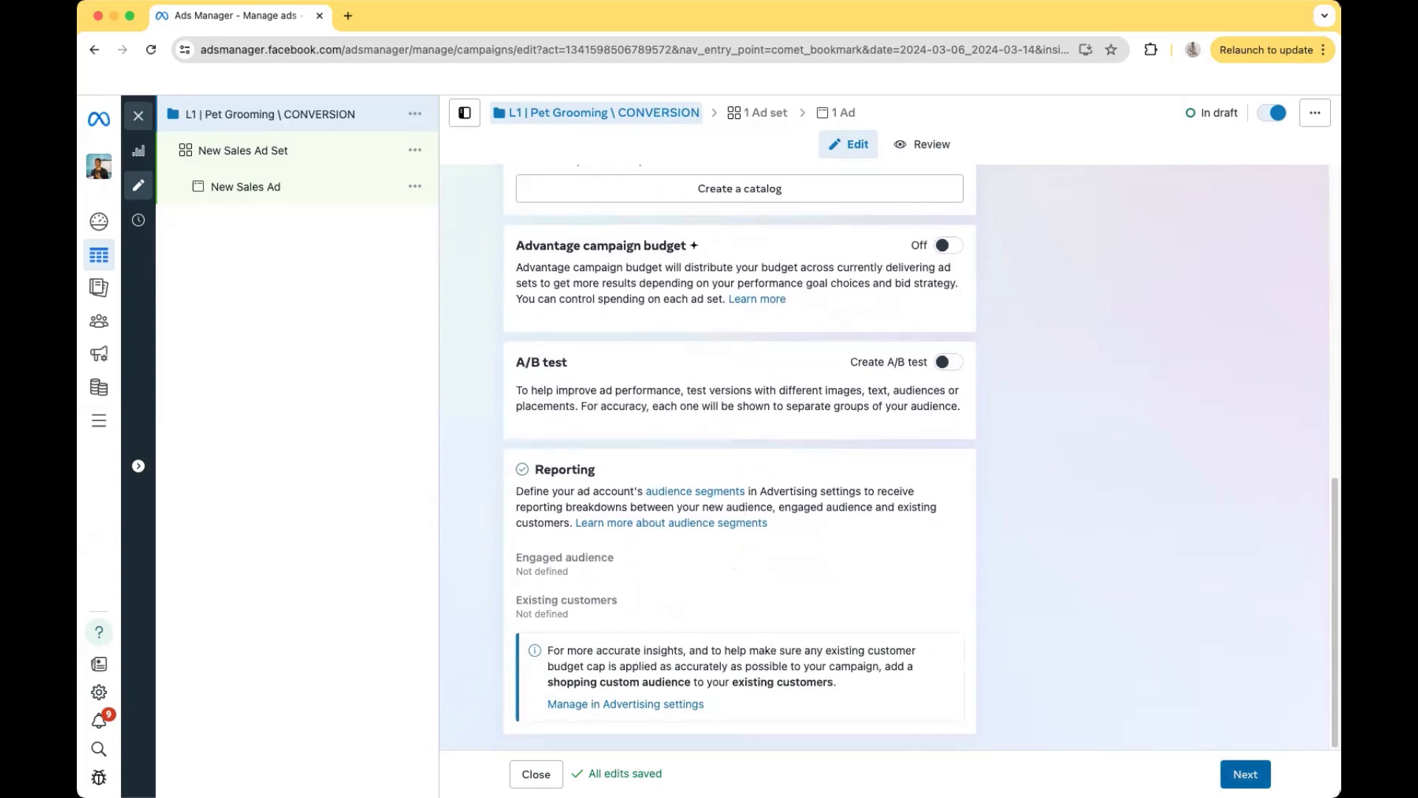
{"action": "left_click", "coordinate": [1246, 774]}
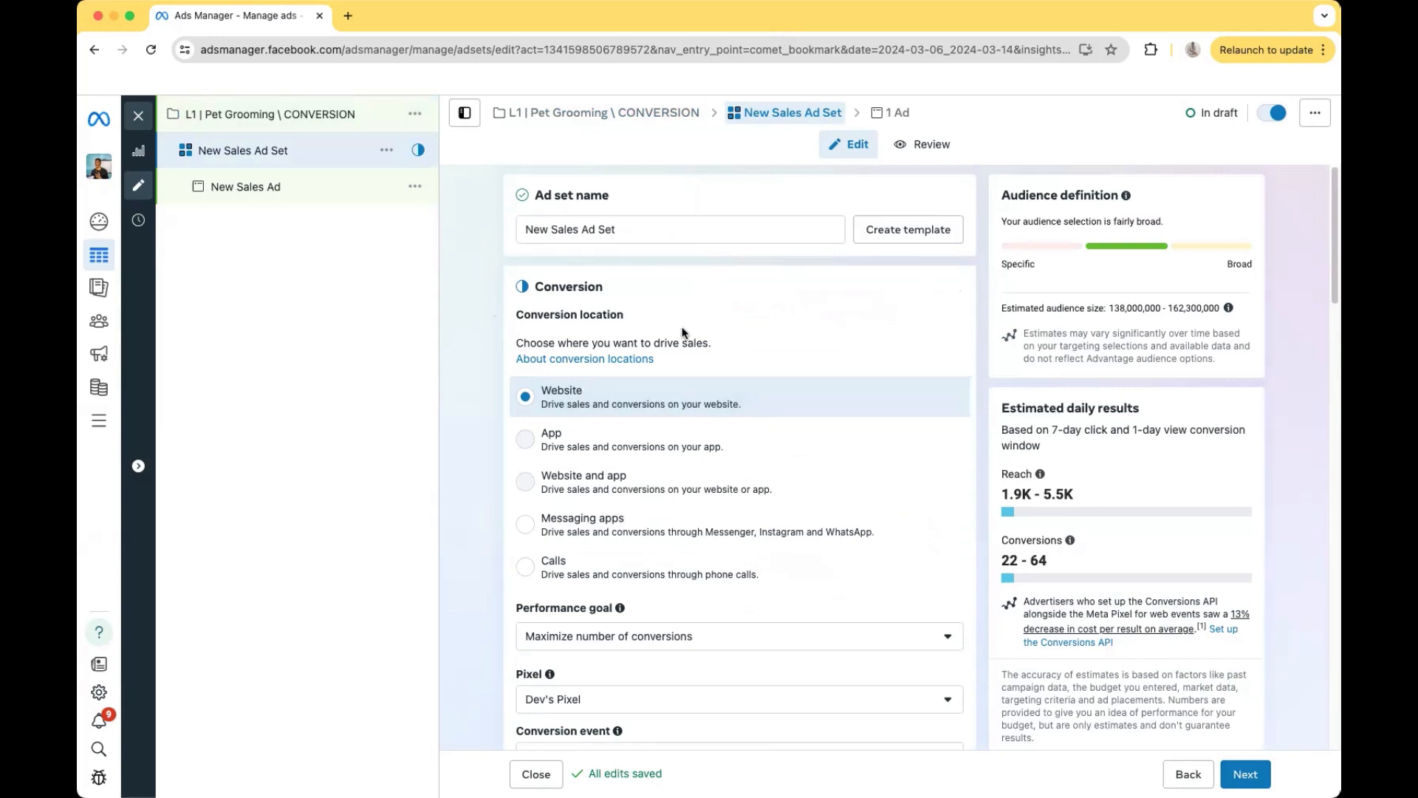
Clear the default name of the ad set
{"action": "scroll", "coordinate": [682, 327], "scroll_direction": "down", "scroll_amount": 1}
{"action": "left_click", "coordinate": [631, 218]}
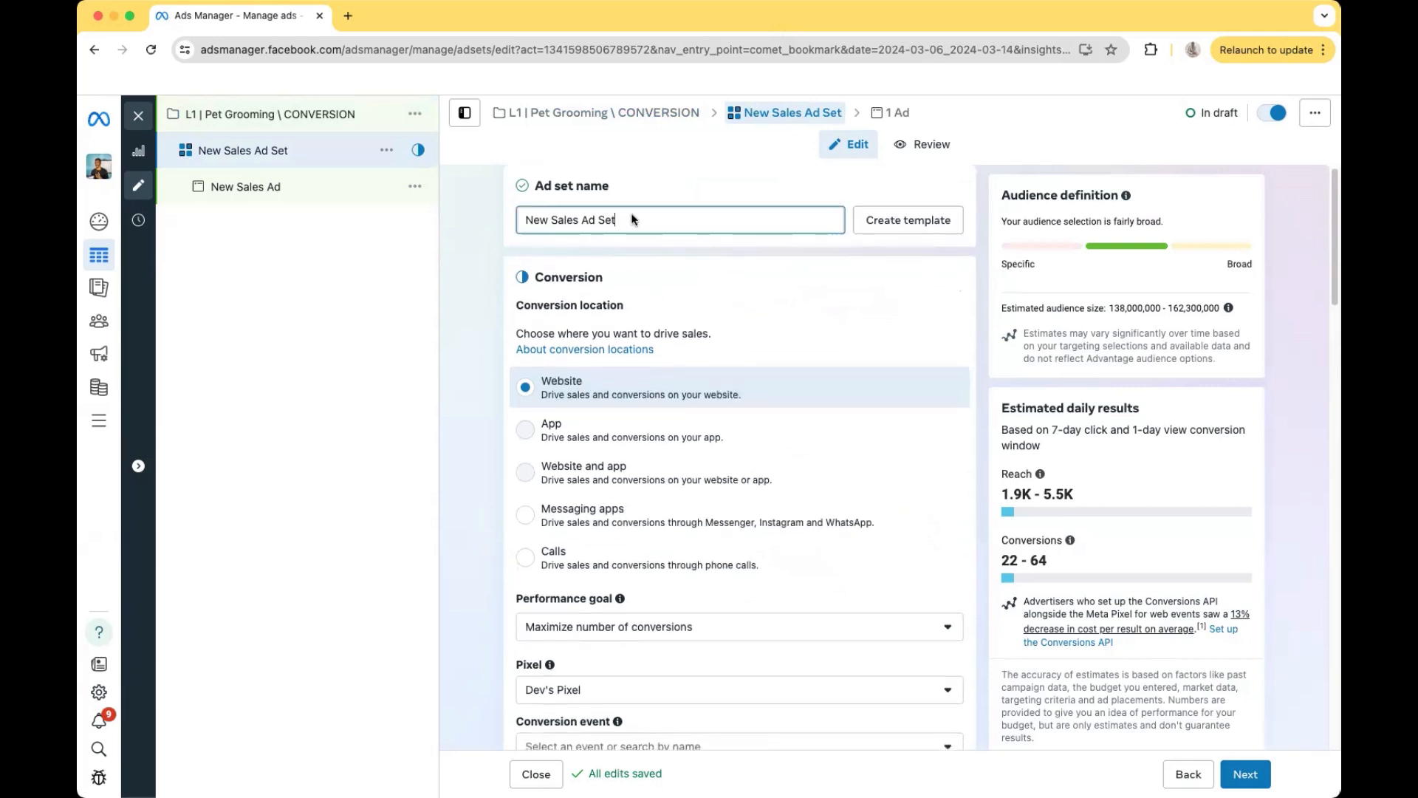
{"action": "left_click_drag", "start_coordinate": [630, 219], "coordinate": [537, 212]}
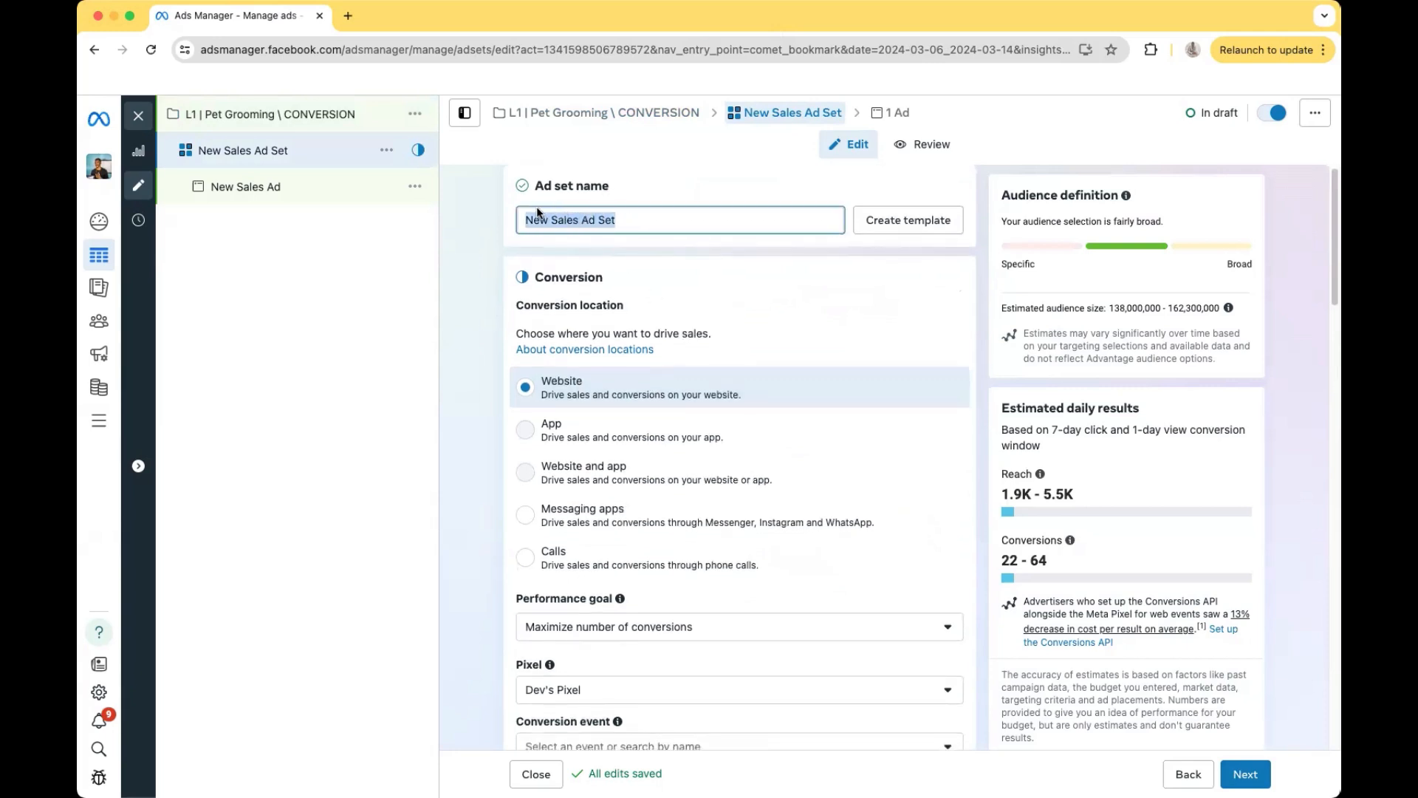
{"action": "key", "text": "BackSpace"}
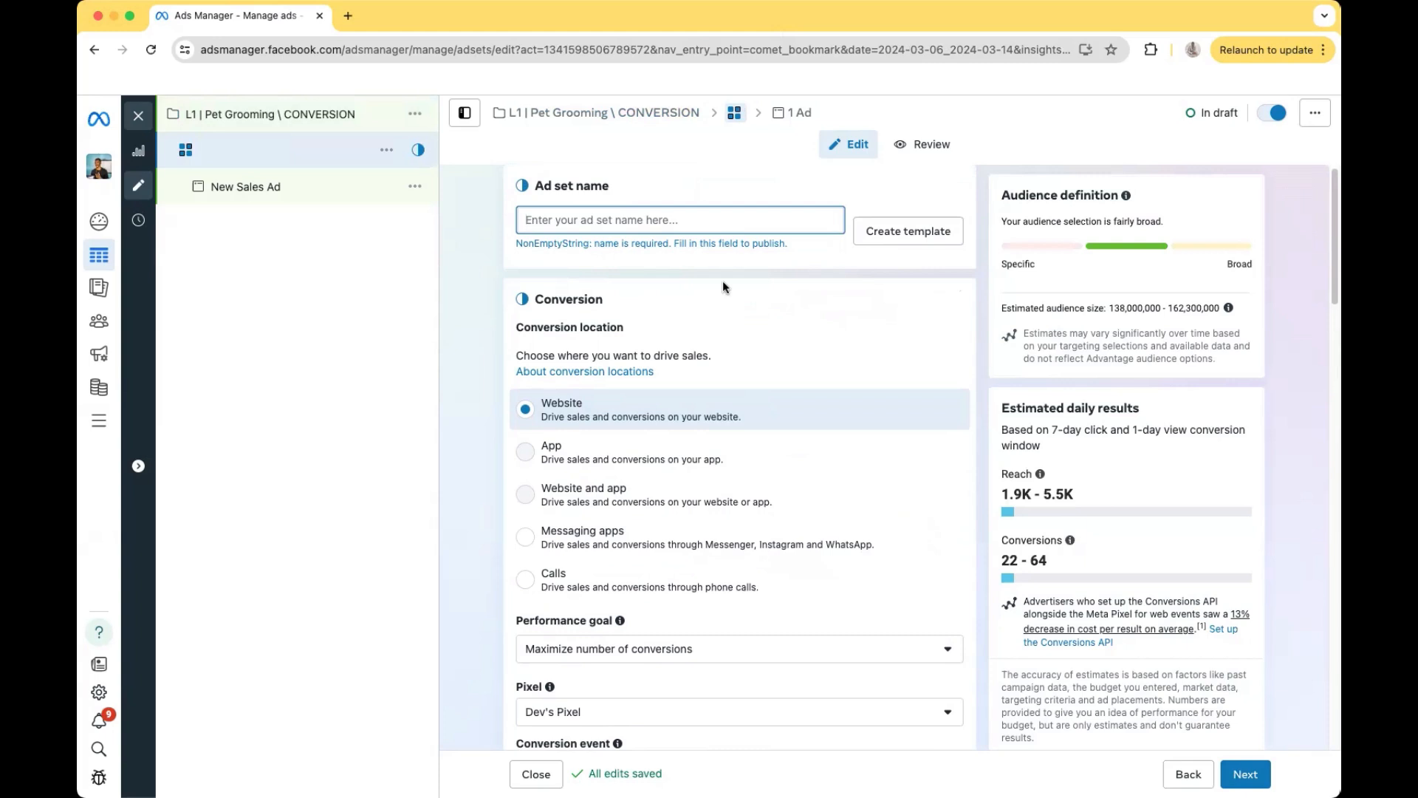
Set the ad set's conversion event to Purchase, keeping Website as the conversion location
{"action": "scroll", "coordinate": [594, 369], "scroll_direction": "down", "scroll_amount": 1}
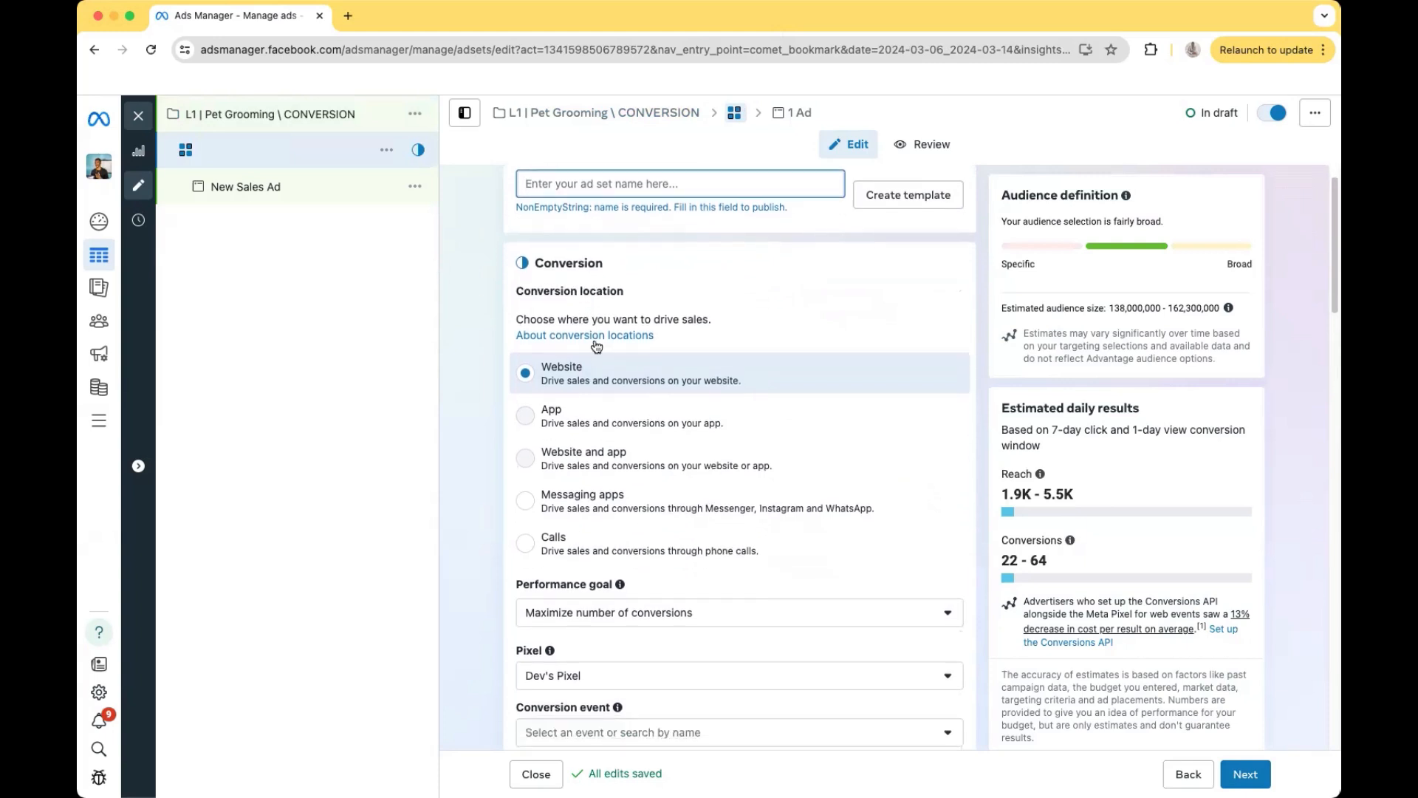
{"action": "scroll", "coordinate": [743, 429], "scroll_direction": "down", "scroll_amount": 1}
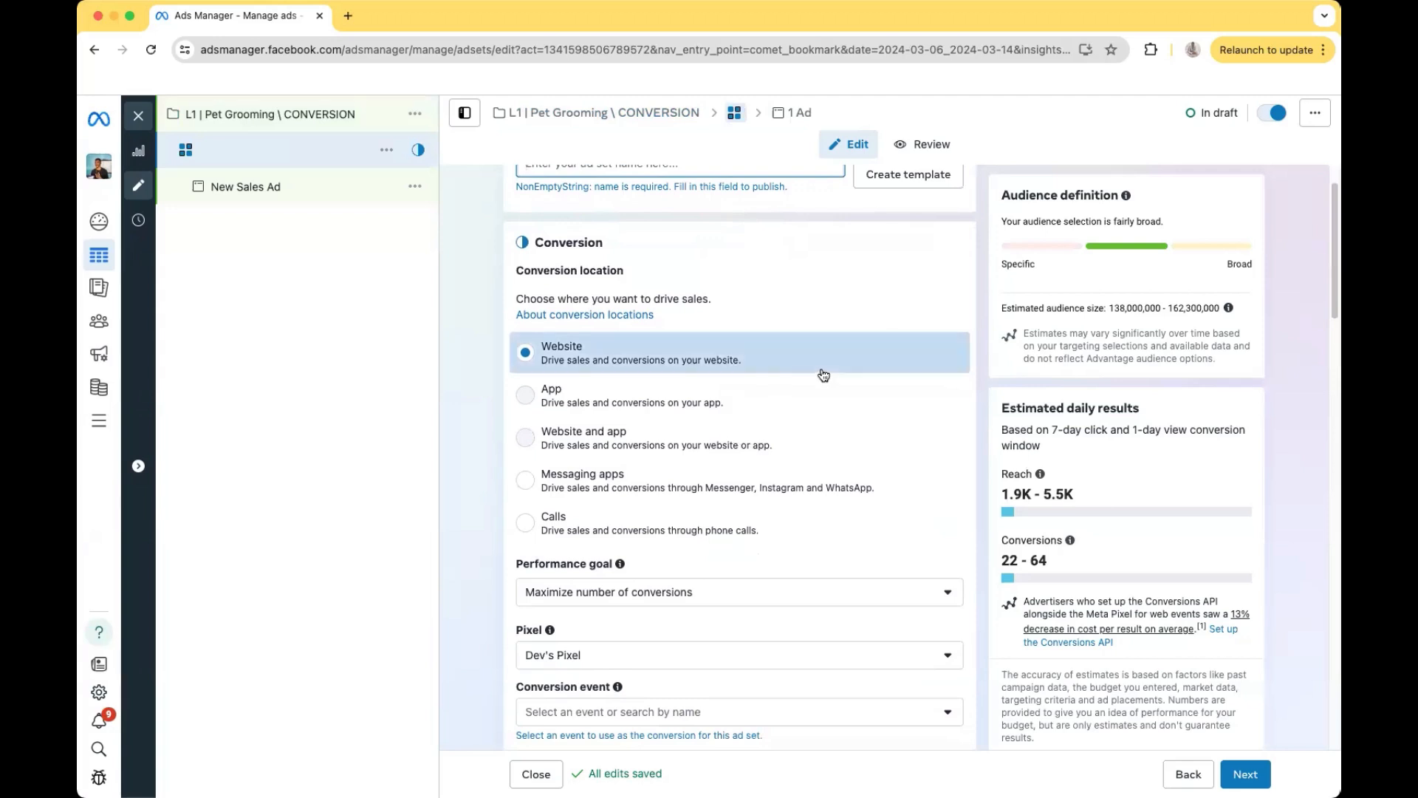
{"action": "scroll", "coordinate": [813, 365], "scroll_direction": "down", "scroll_amount": 1}
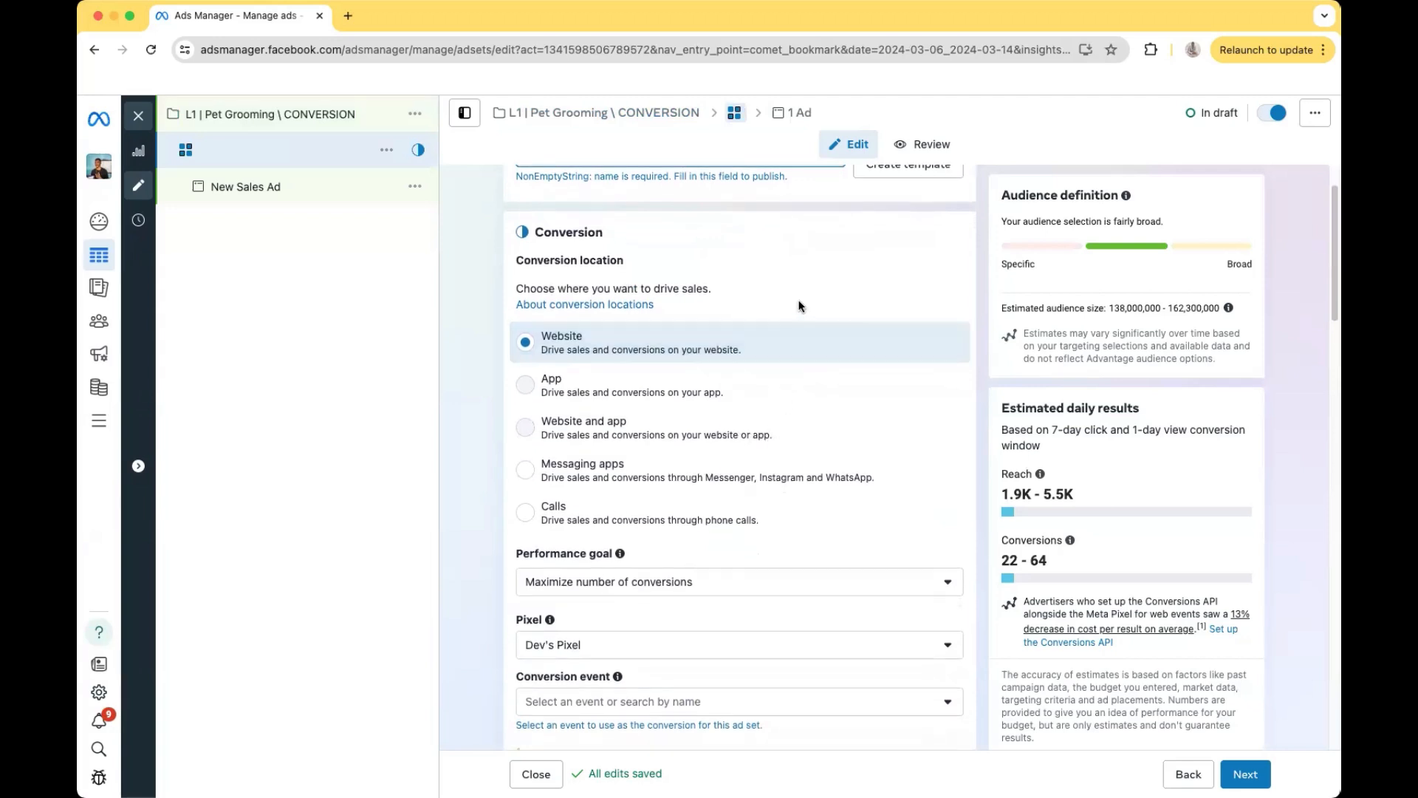
{"action": "scroll", "coordinate": [782, 286], "scroll_direction": "down", "scroll_amount": 1}
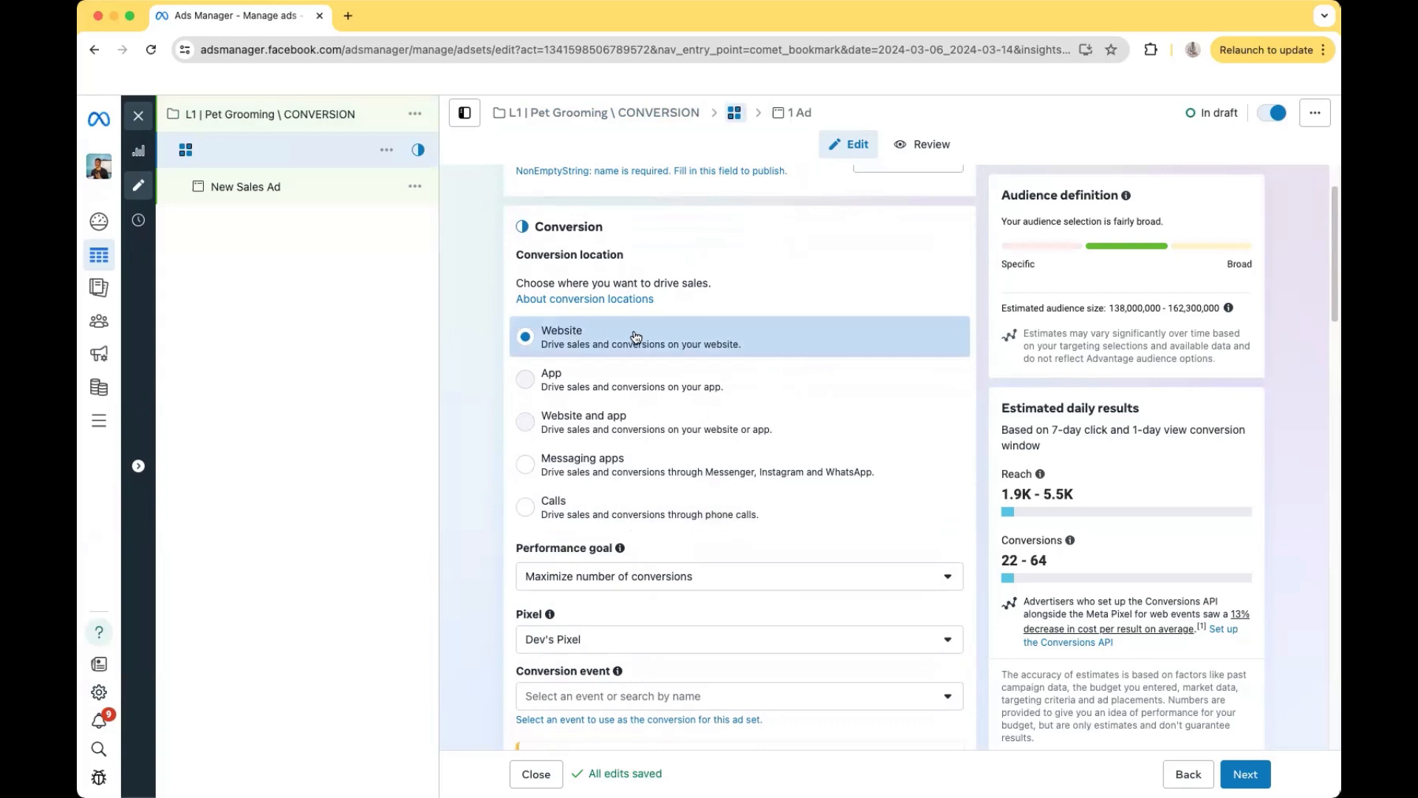
{"action": "scroll", "coordinate": [633, 334], "scroll_direction": "down", "scroll_amount": 1}
{"action": "scroll", "coordinate": [635, 336], "scroll_direction": "down", "scroll_amount": 4}
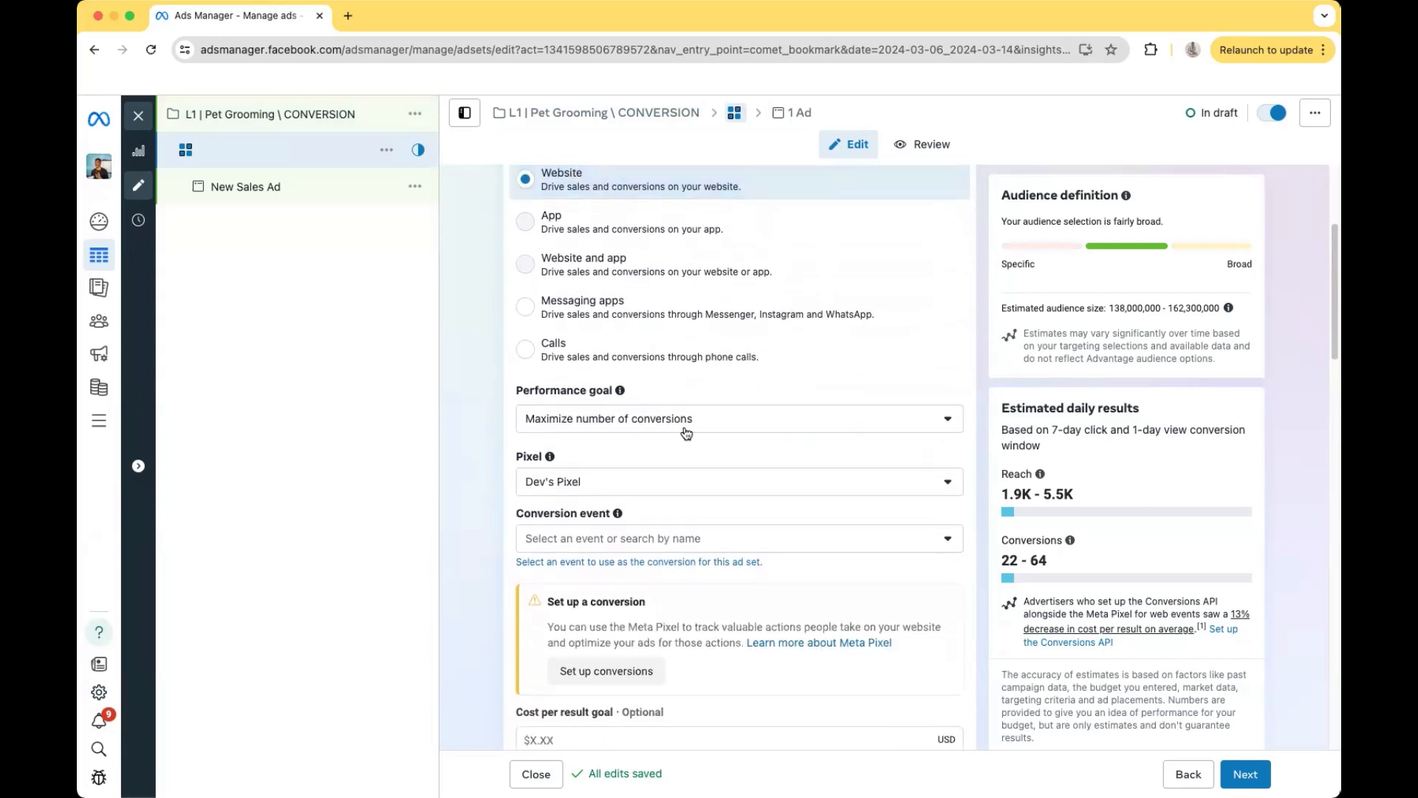
{"action": "scroll", "coordinate": [683, 433], "scroll_direction": "down", "scroll_amount": 3}
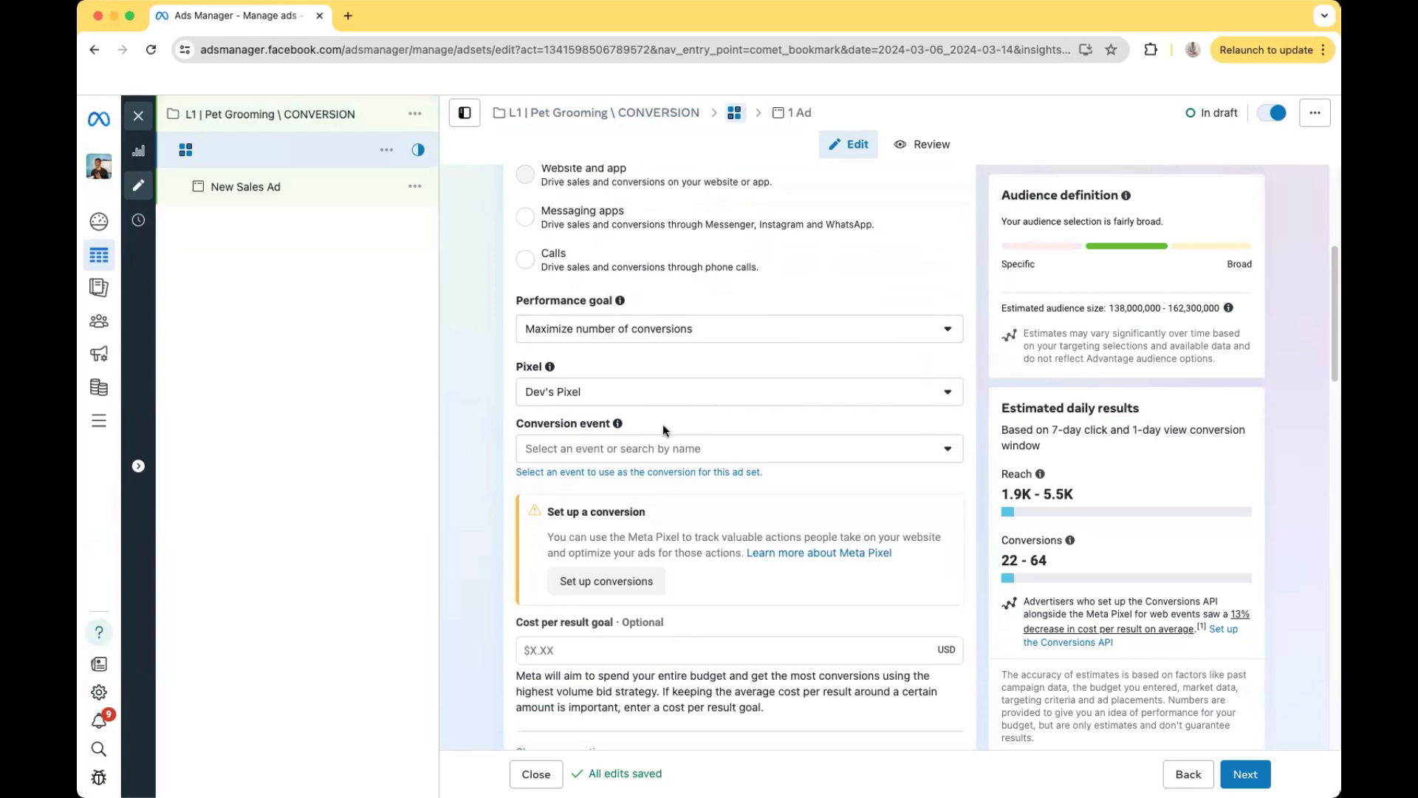
{"action": "left_click", "coordinate": [589, 454]}
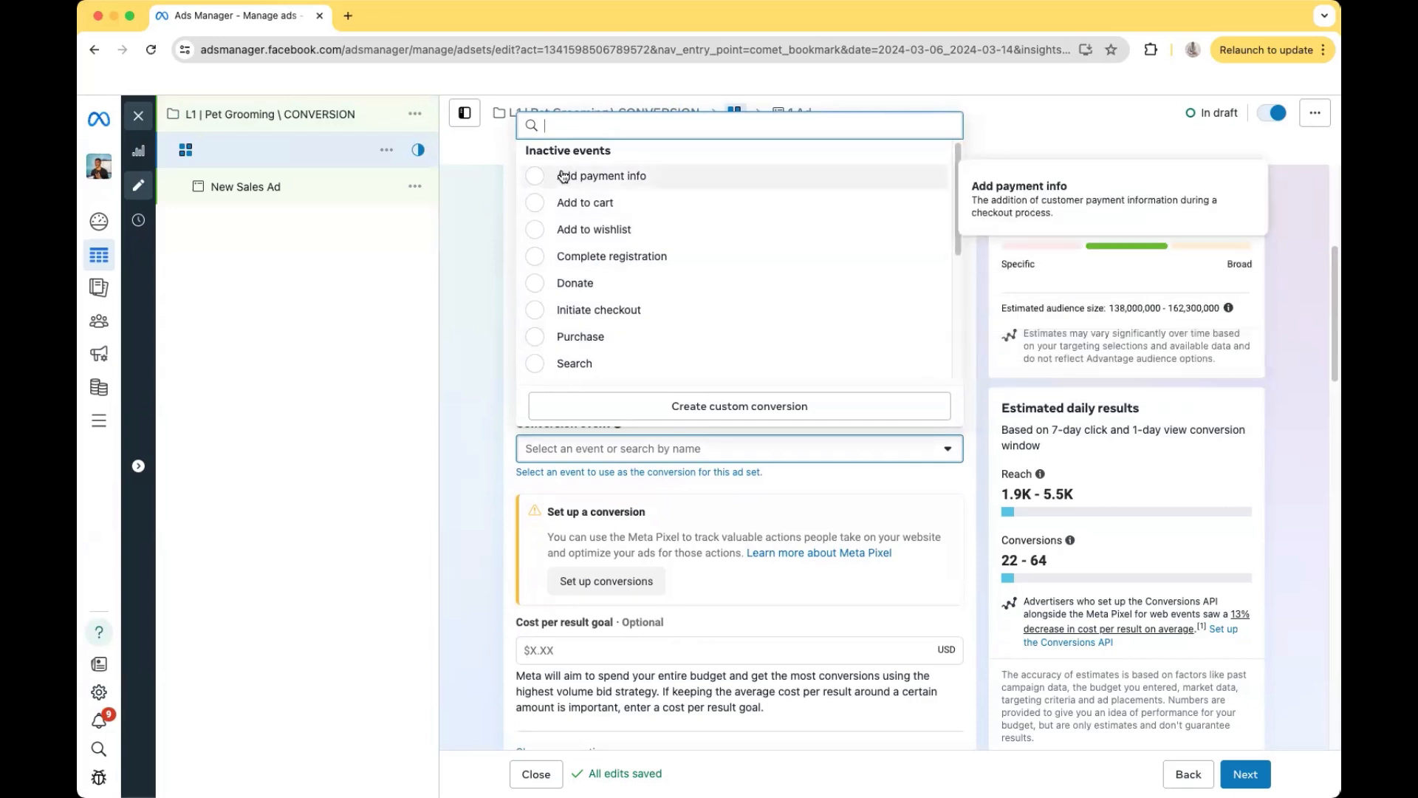
{"action": "left_click", "coordinate": [547, 337]}
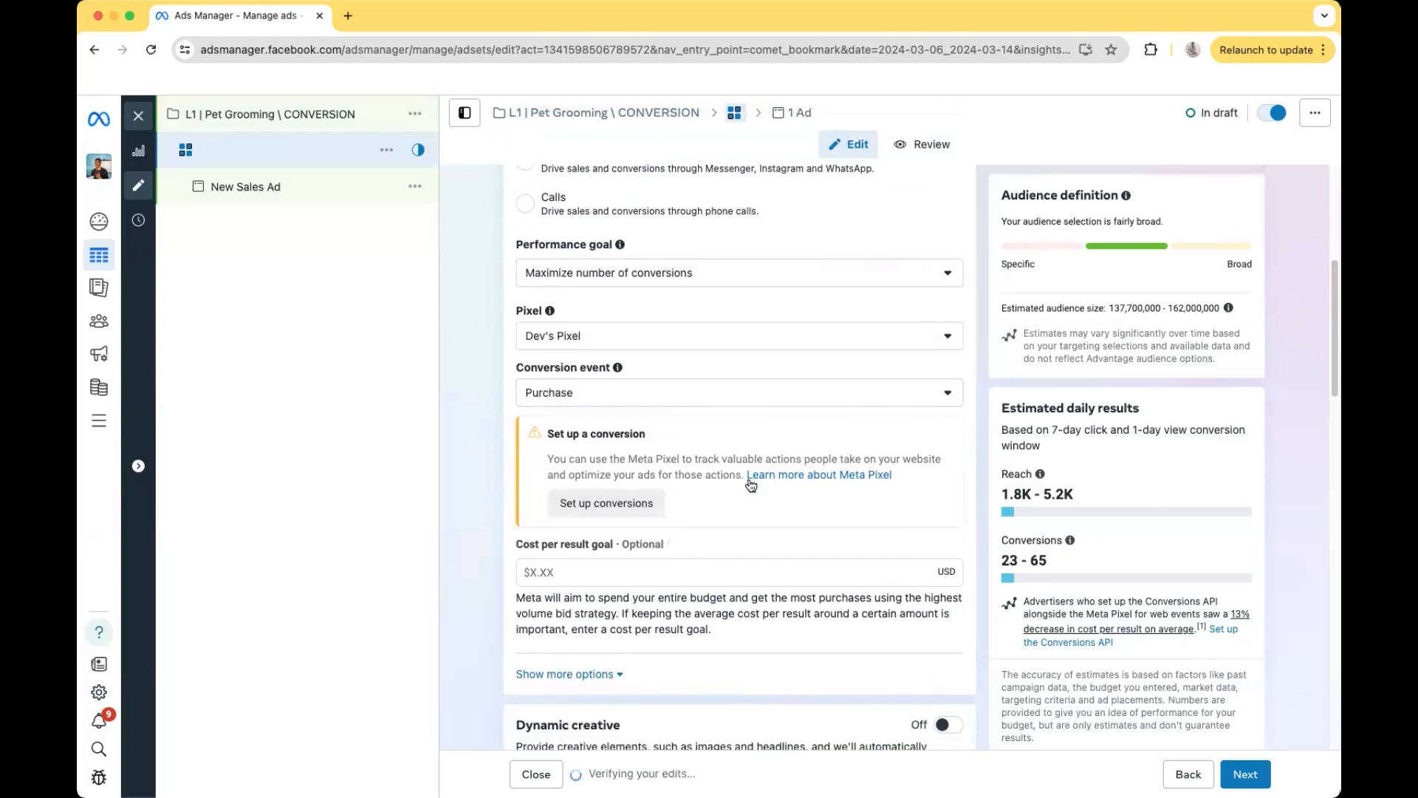
Remove United States from the ad set's audience locations, leaving the budget and schedule settings as they are
{"action": "scroll", "coordinate": [748, 478], "scroll_direction": "down", "scroll_amount": 2}
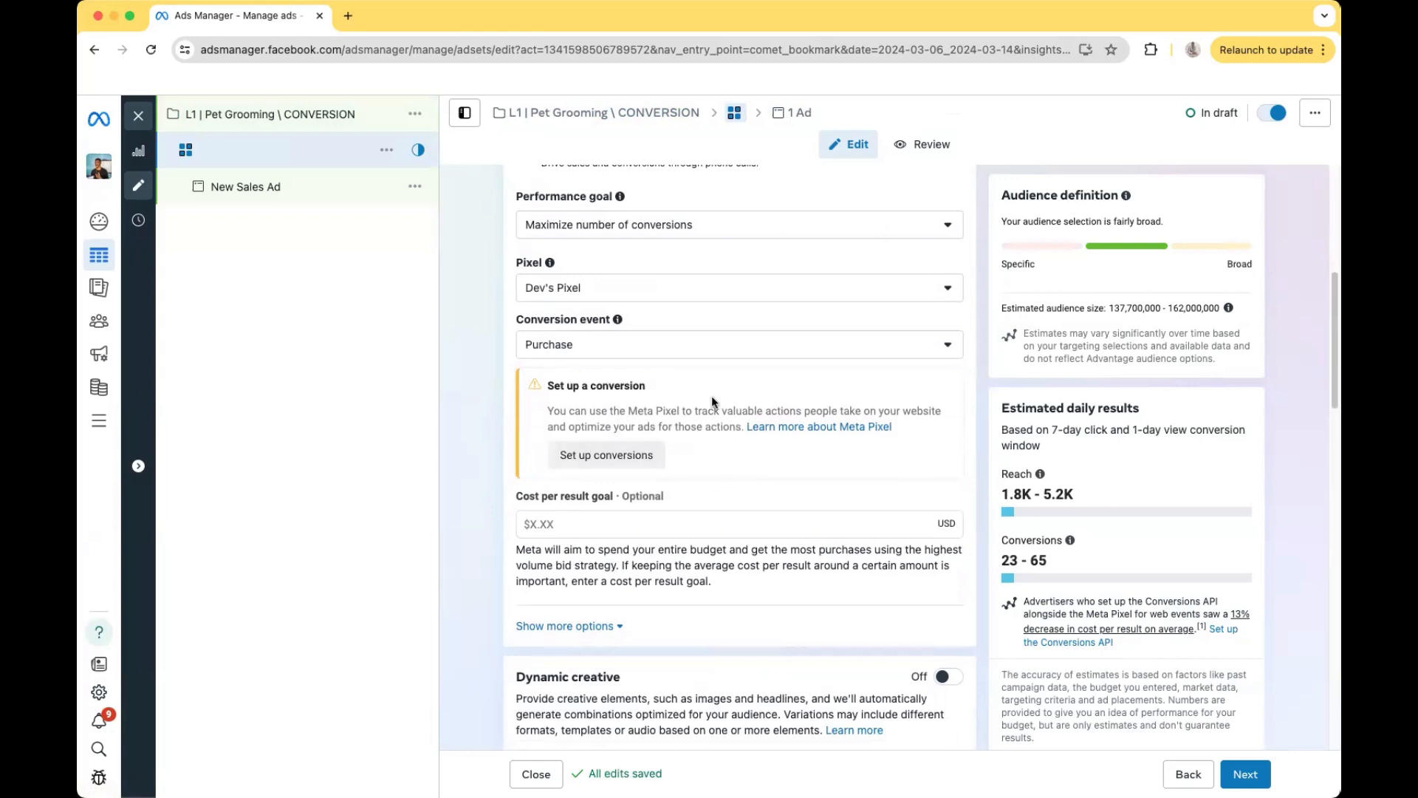
{"action": "scroll", "coordinate": [711, 396], "scroll_direction": "down", "scroll_amount": 5}
{"action": "scroll", "coordinate": [657, 399], "scroll_direction": "down", "scroll_amount": 5}
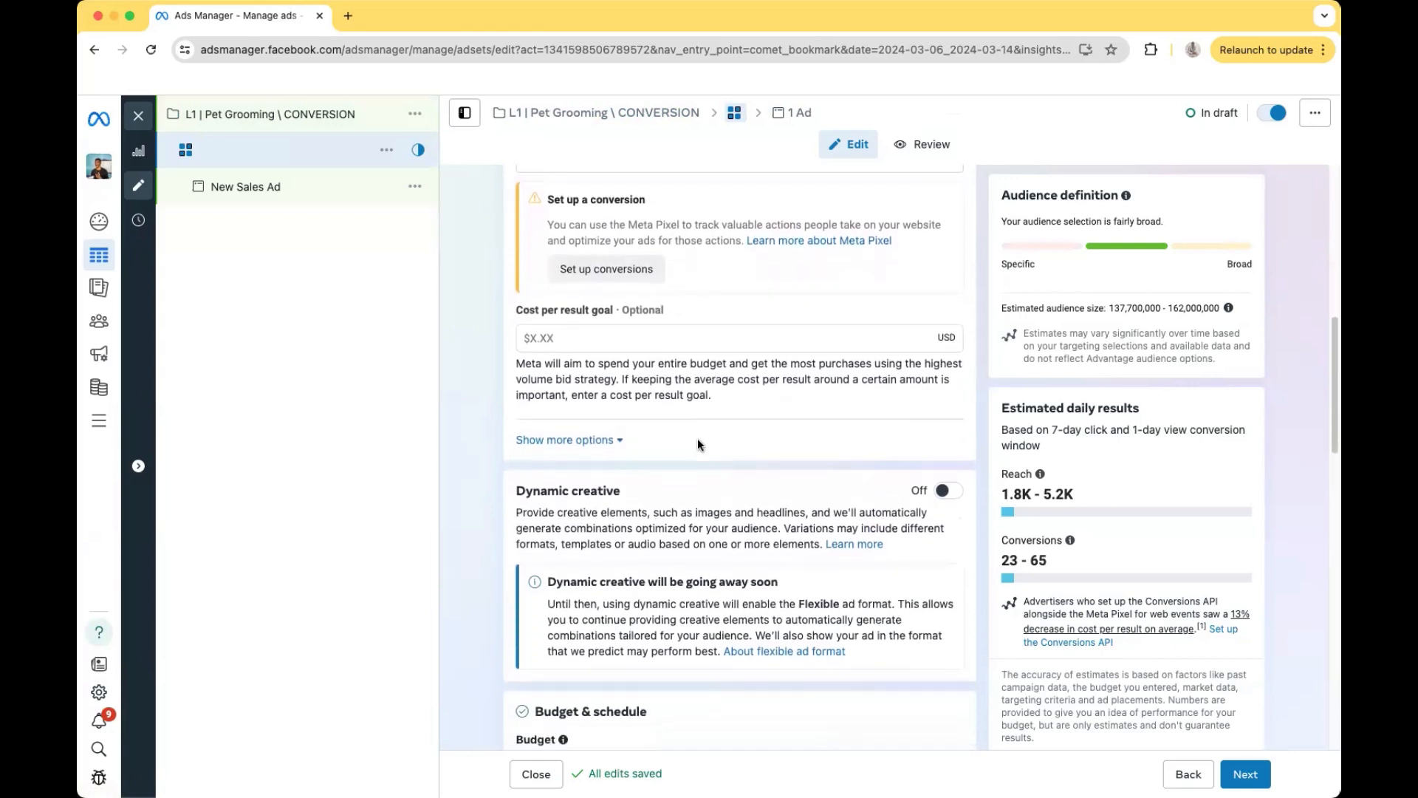
{"action": "scroll", "coordinate": [685, 421], "scroll_direction": "down", "scroll_amount": 2}
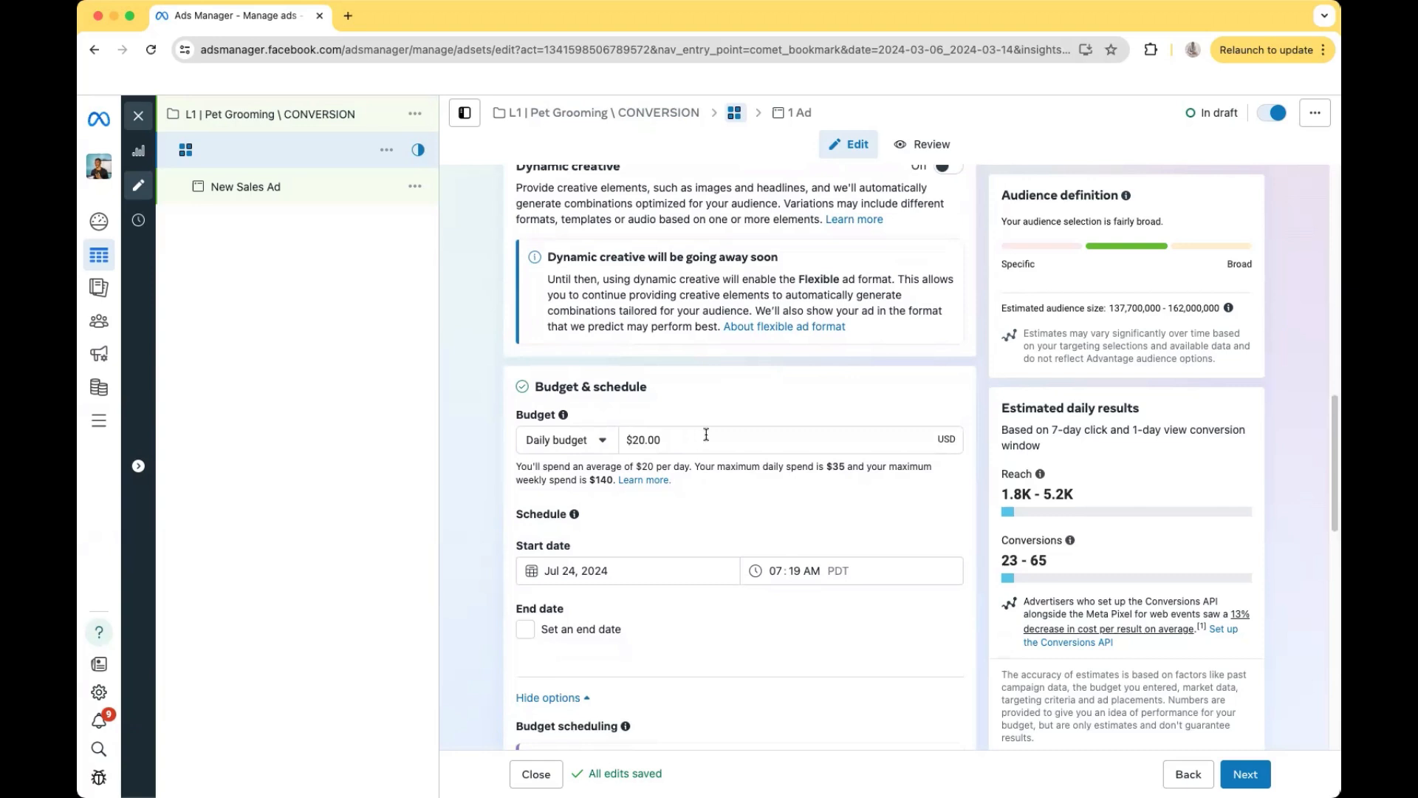
{"action": "scroll", "coordinate": [706, 435], "scroll_direction": "down", "scroll_amount": 1}
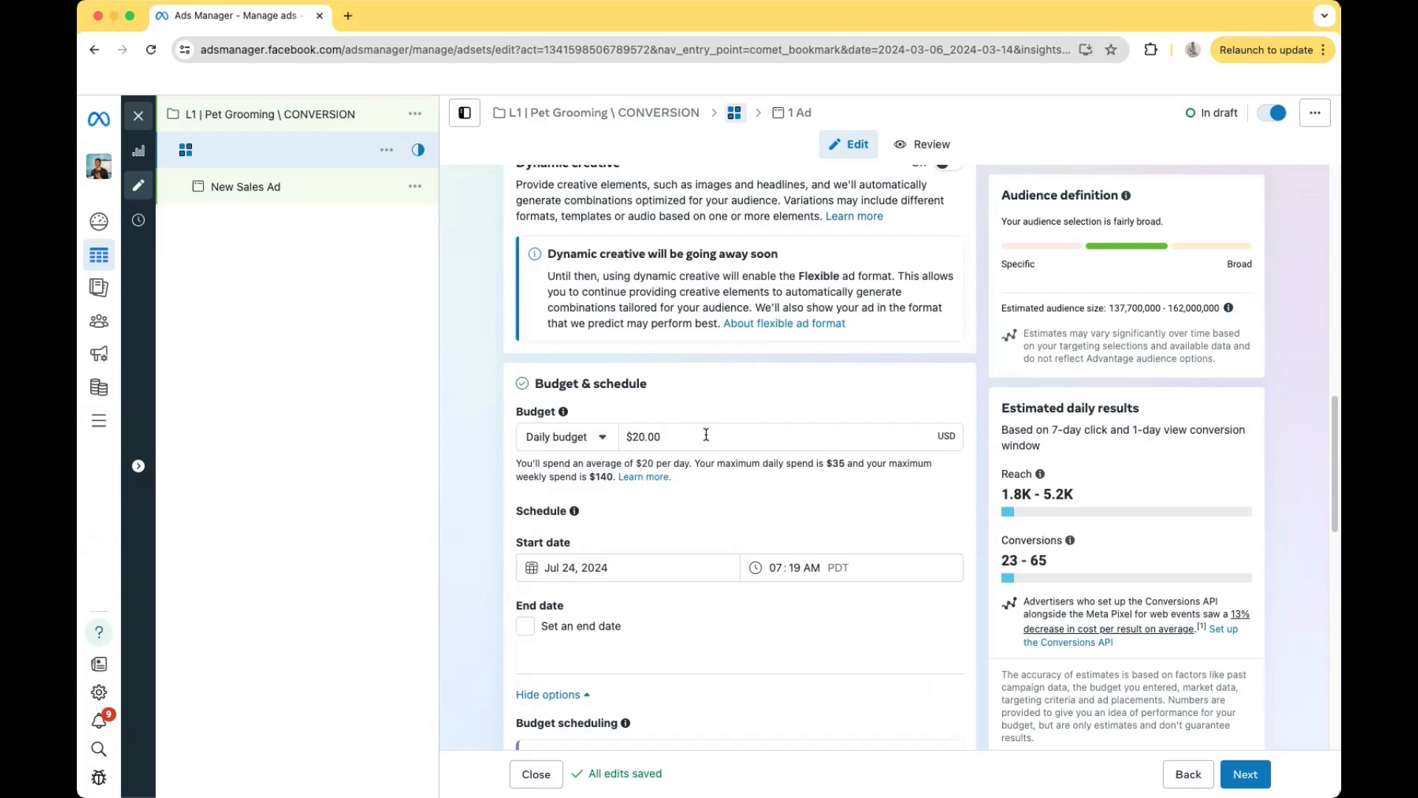
{"action": "scroll", "coordinate": [706, 439], "scroll_direction": "down", "scroll_amount": 5}
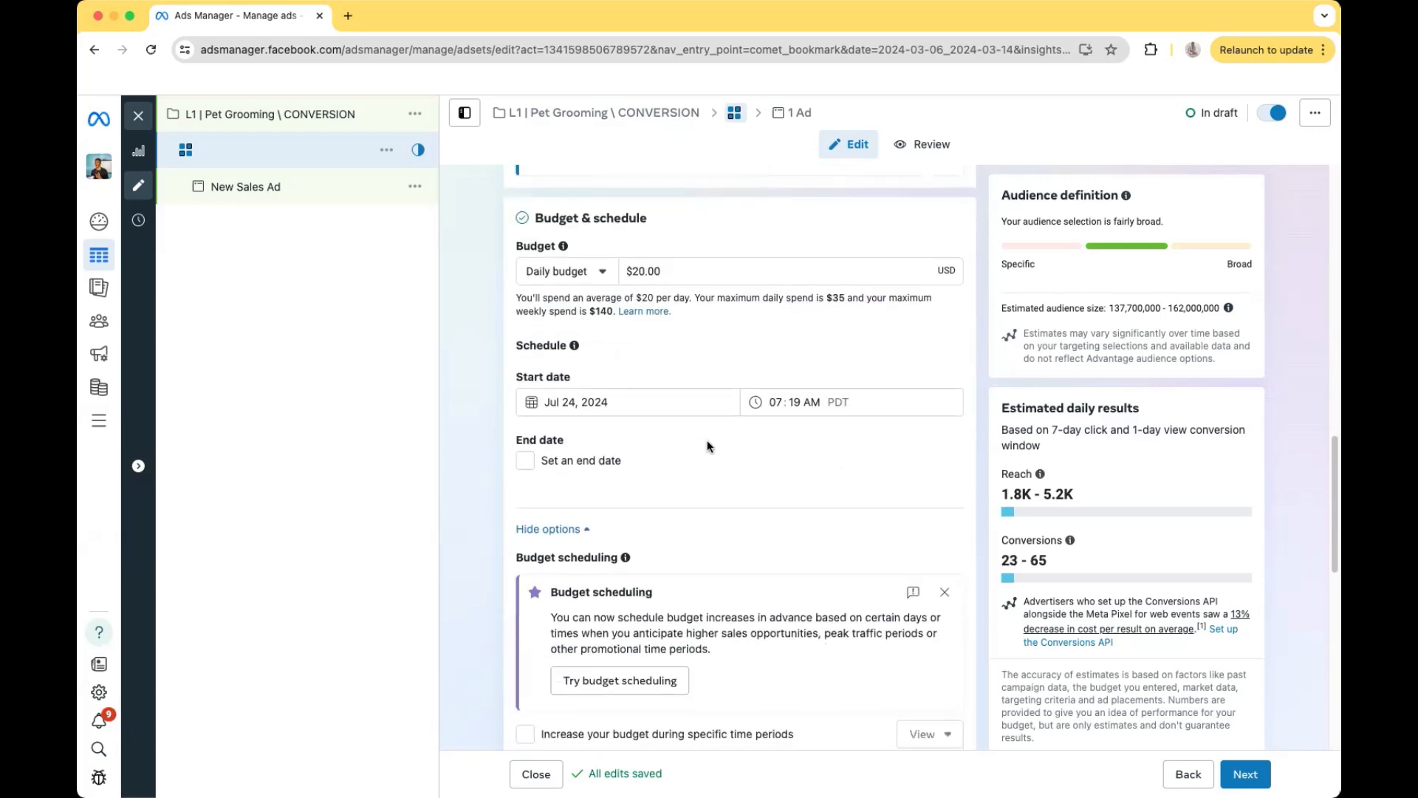
{"action": "scroll", "coordinate": [665, 451], "scroll_direction": "down", "scroll_amount": 9}
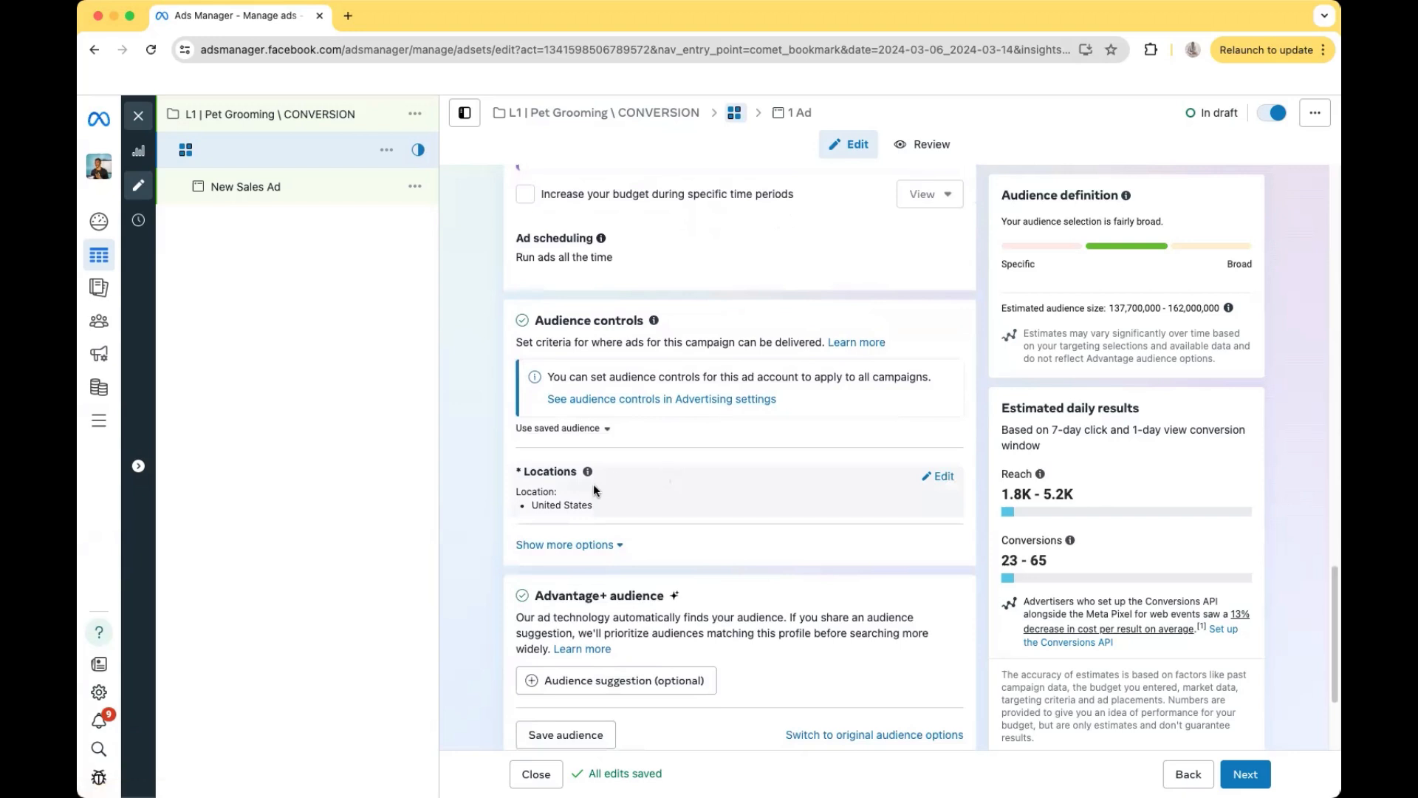
{"action": "left_click", "coordinate": [938, 477]}
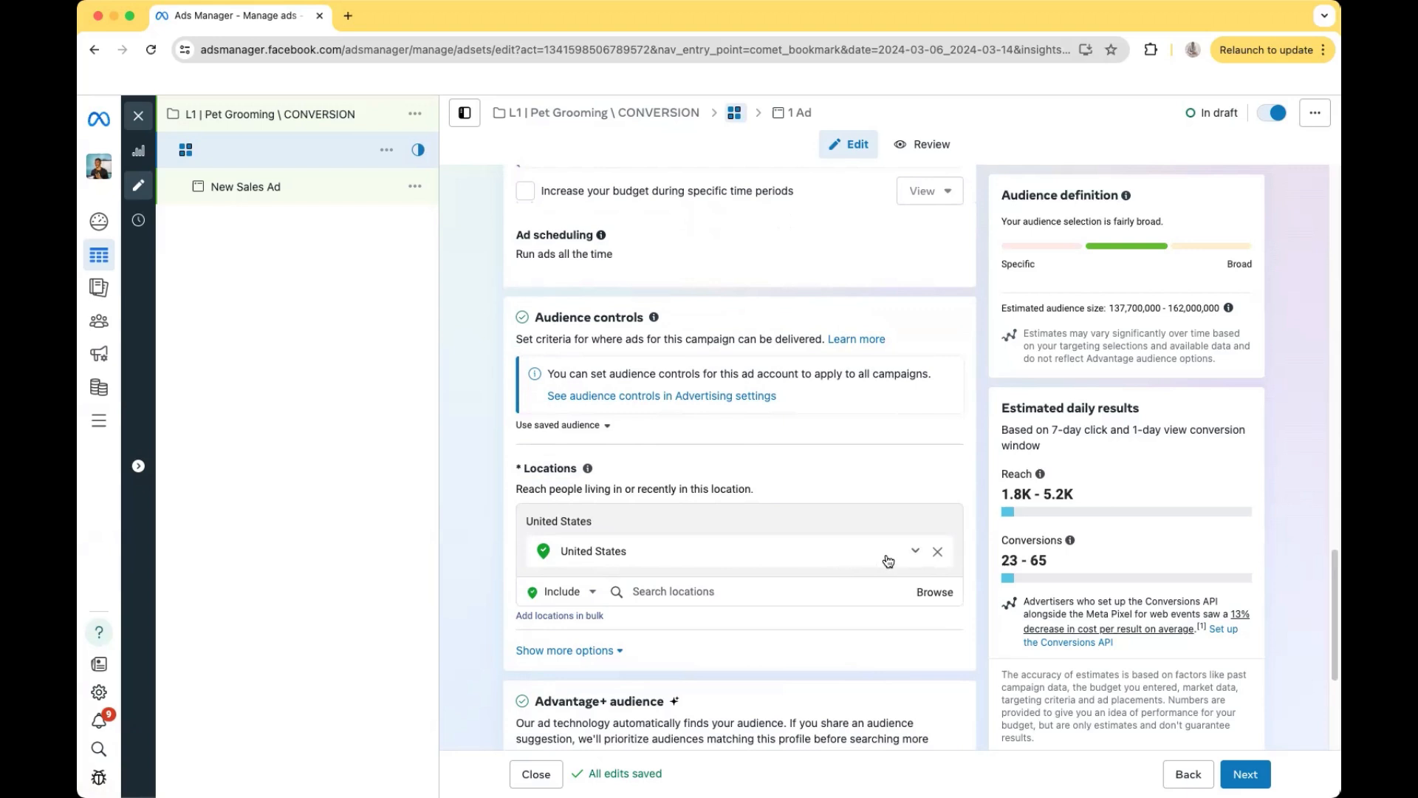
{"action": "left_click", "coordinate": [937, 553]}
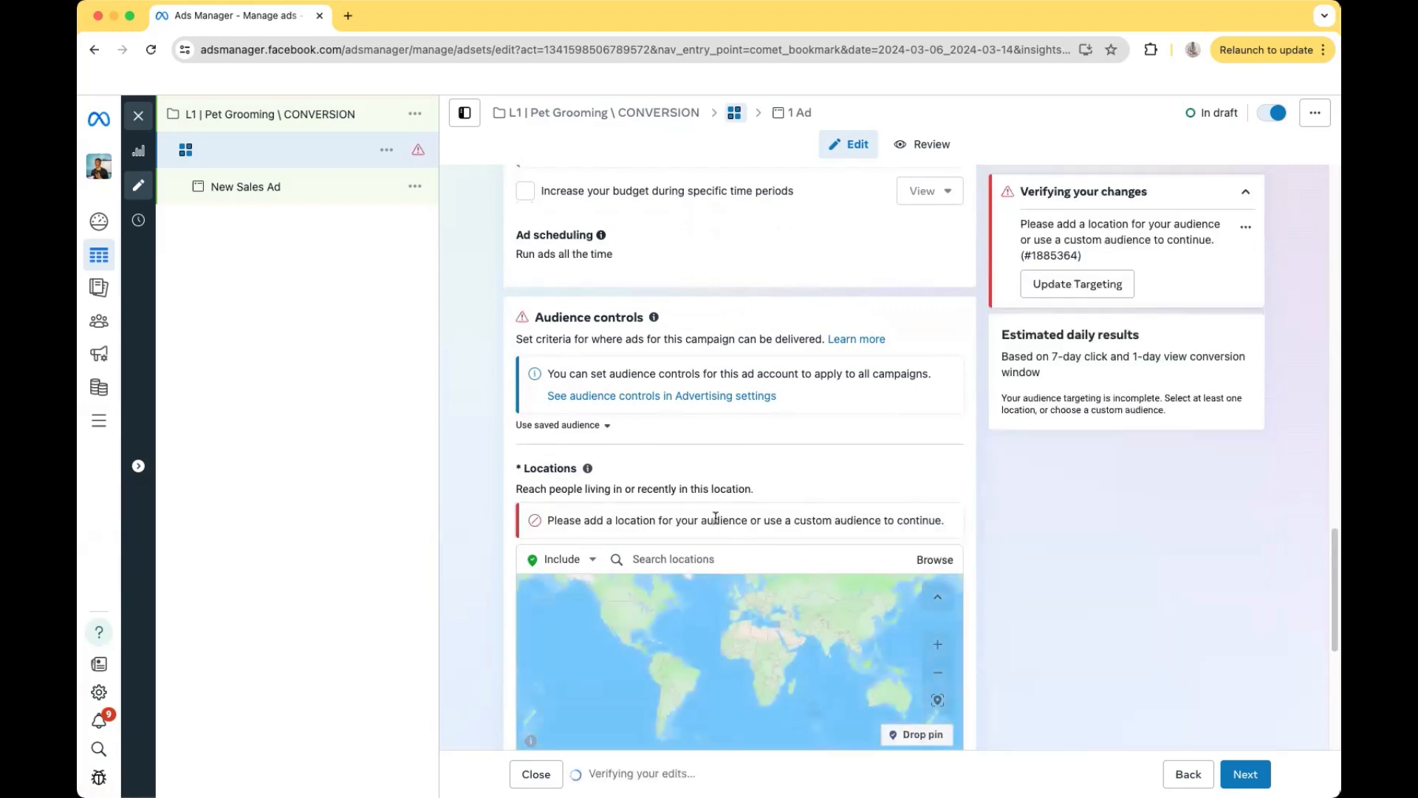
Add the city of Elizabeth, New Jersey, United States as an included audience location
{"action": "left_click", "coordinate": [685, 560]}
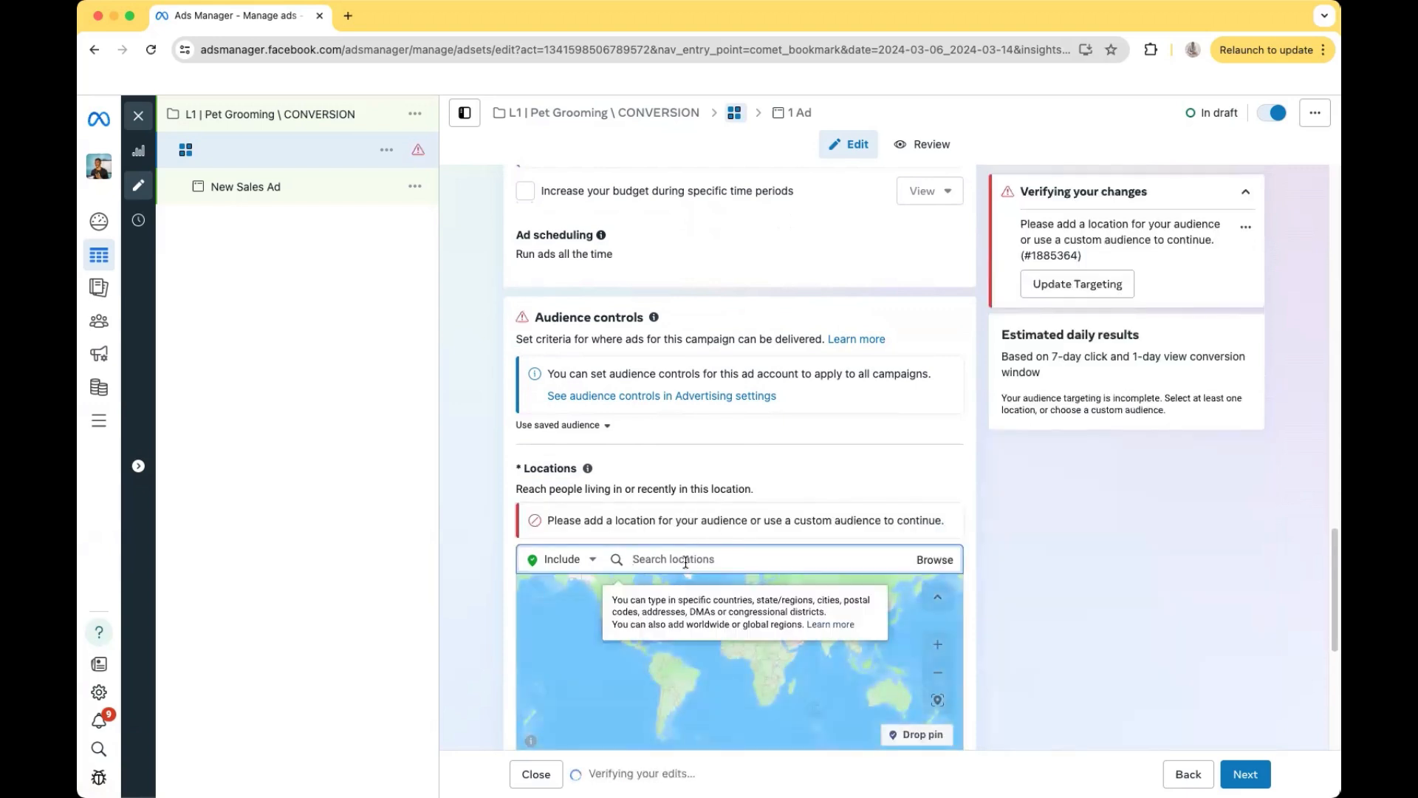
{"action": "type", "text": "e"}
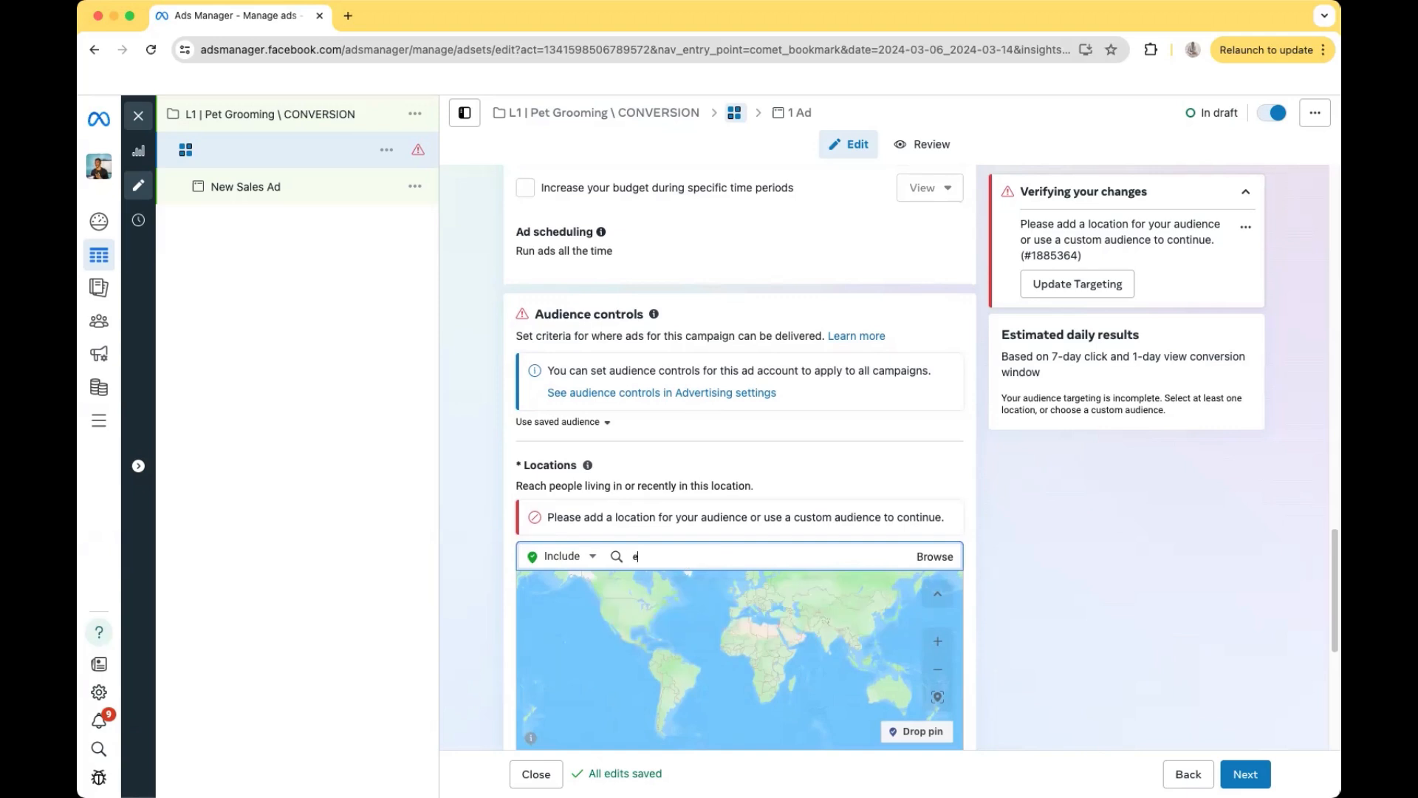
{"action": "type", "text": "lizab"}
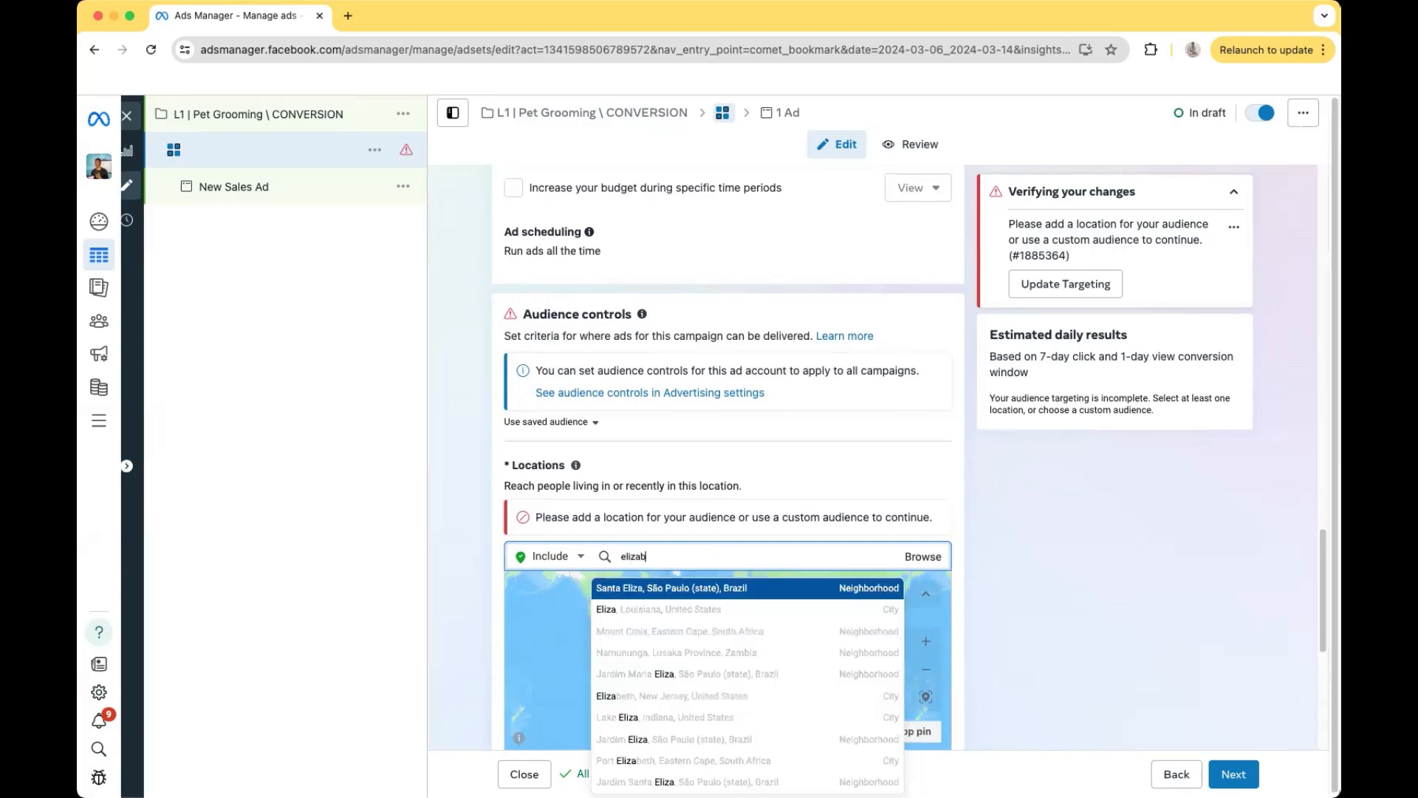
{"action": "type", "text": "e"}
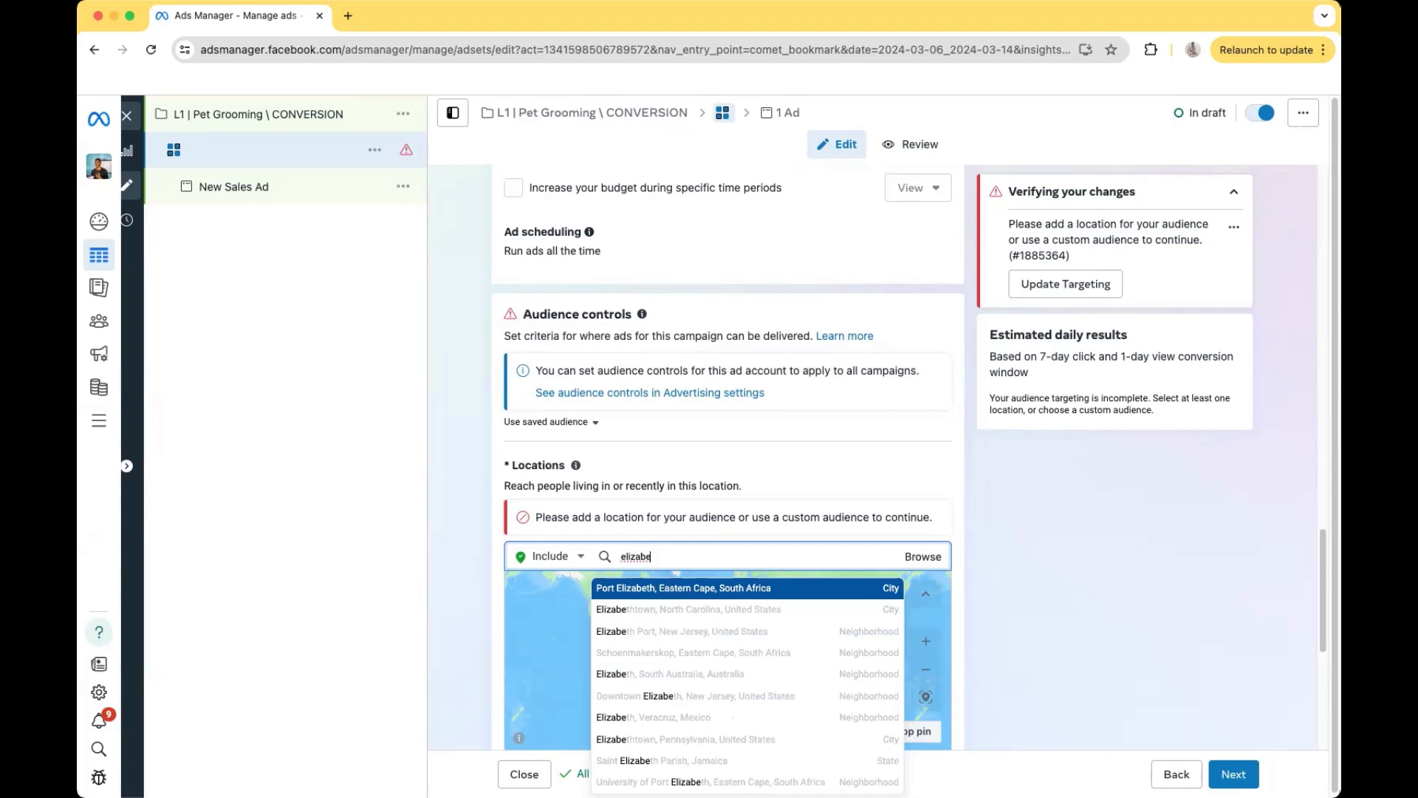
{"action": "key", "text": "BackSpace"}
{"action": "type", "text": "eth new"}
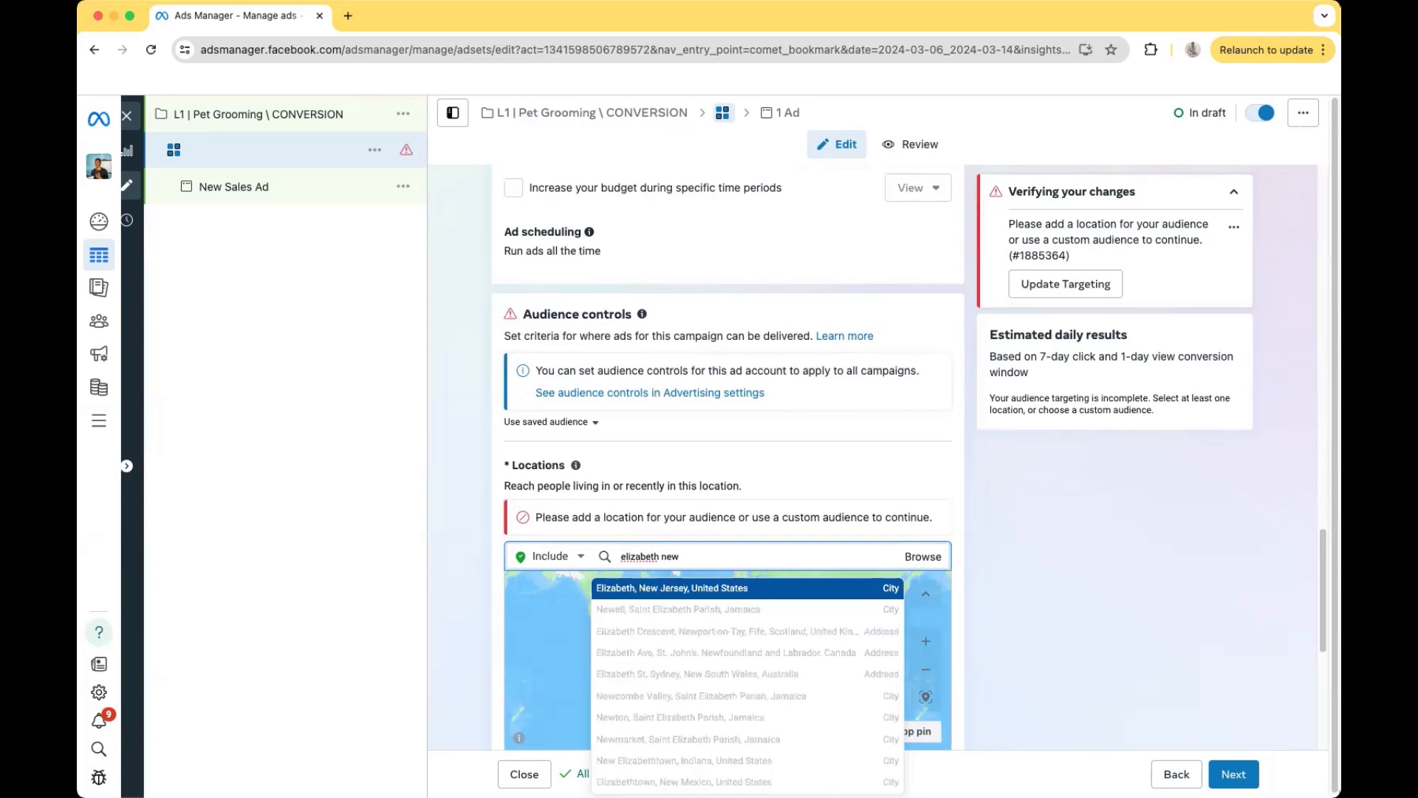
{"action": "left_click", "coordinate": [687, 588]}
{"action": "scroll", "coordinate": [687, 532], "scroll_direction": "down", "scroll_amount": 2}
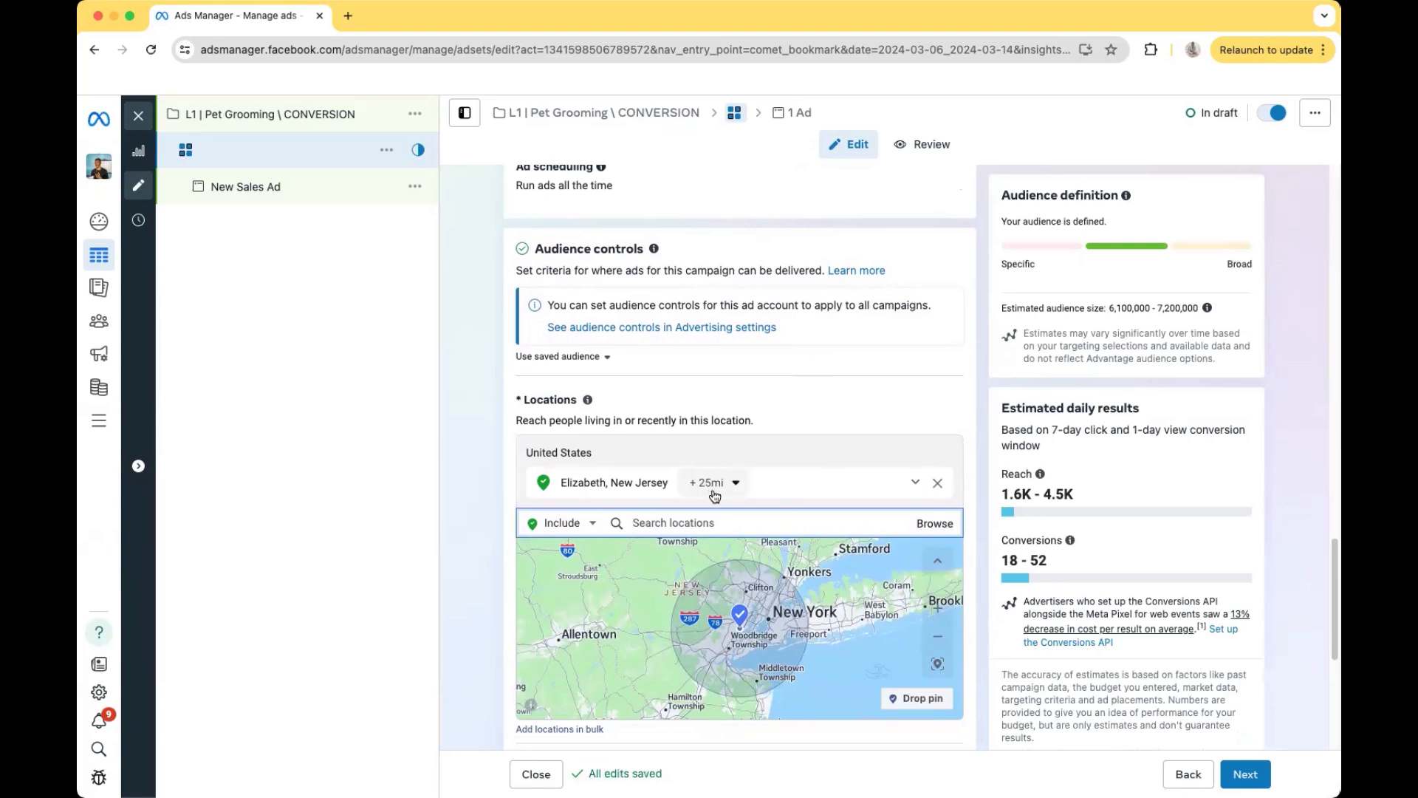
Examine the radius options for the Elizabeth, New Jersey location without changing them
{"action": "scroll", "coordinate": [860, 397], "scroll_direction": "down", "scroll_amount": 1}
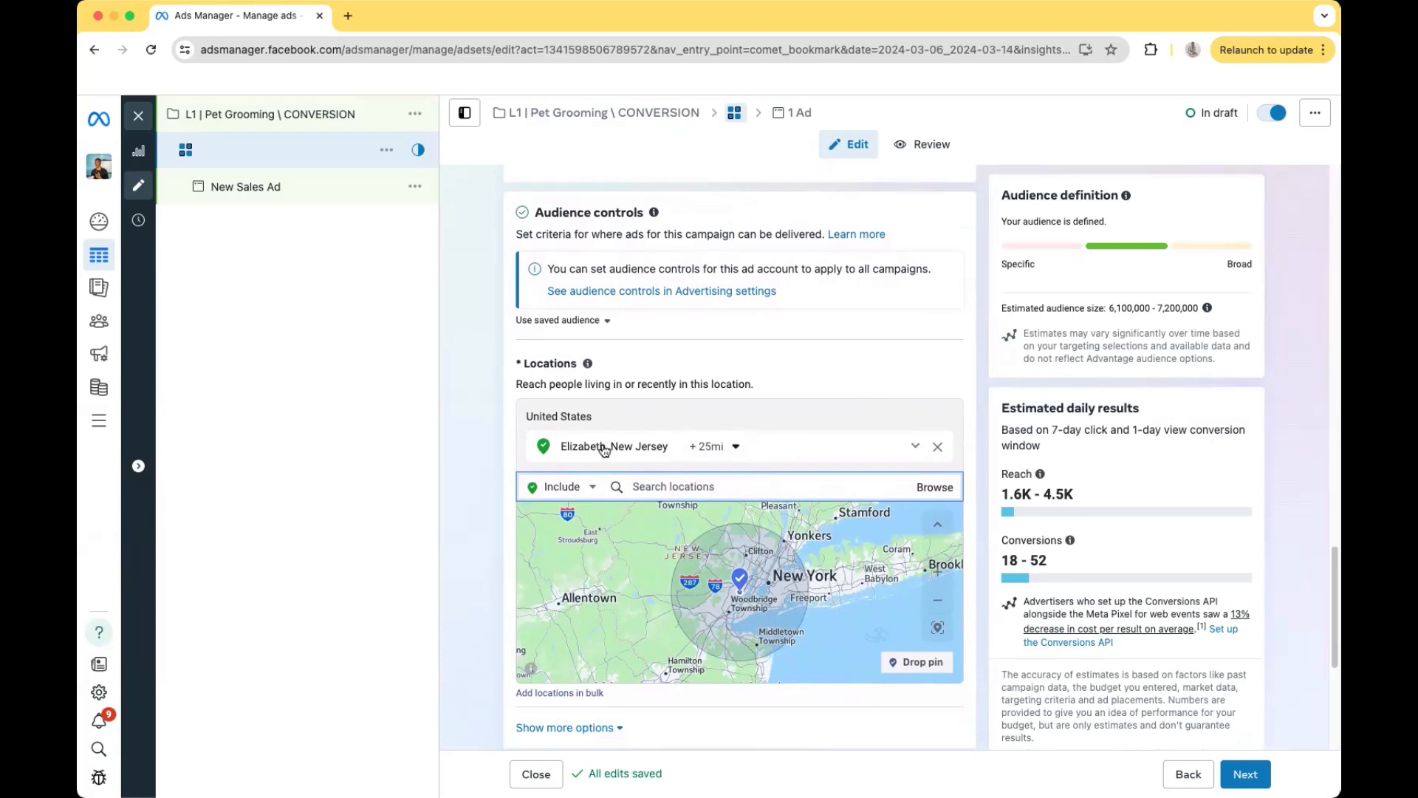
{"action": "left_click", "coordinate": [734, 449]}
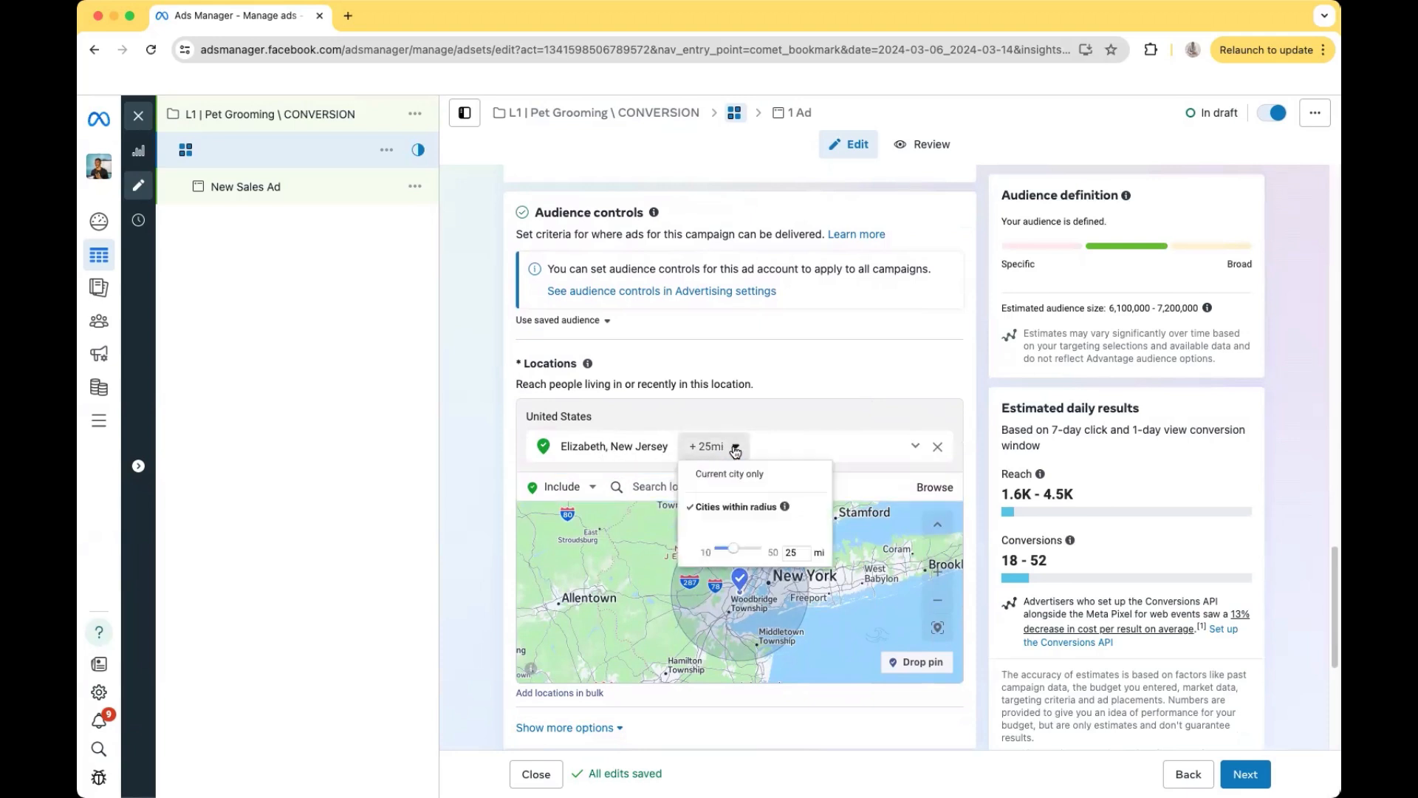
{"action": "left_click", "coordinate": [801, 372]}
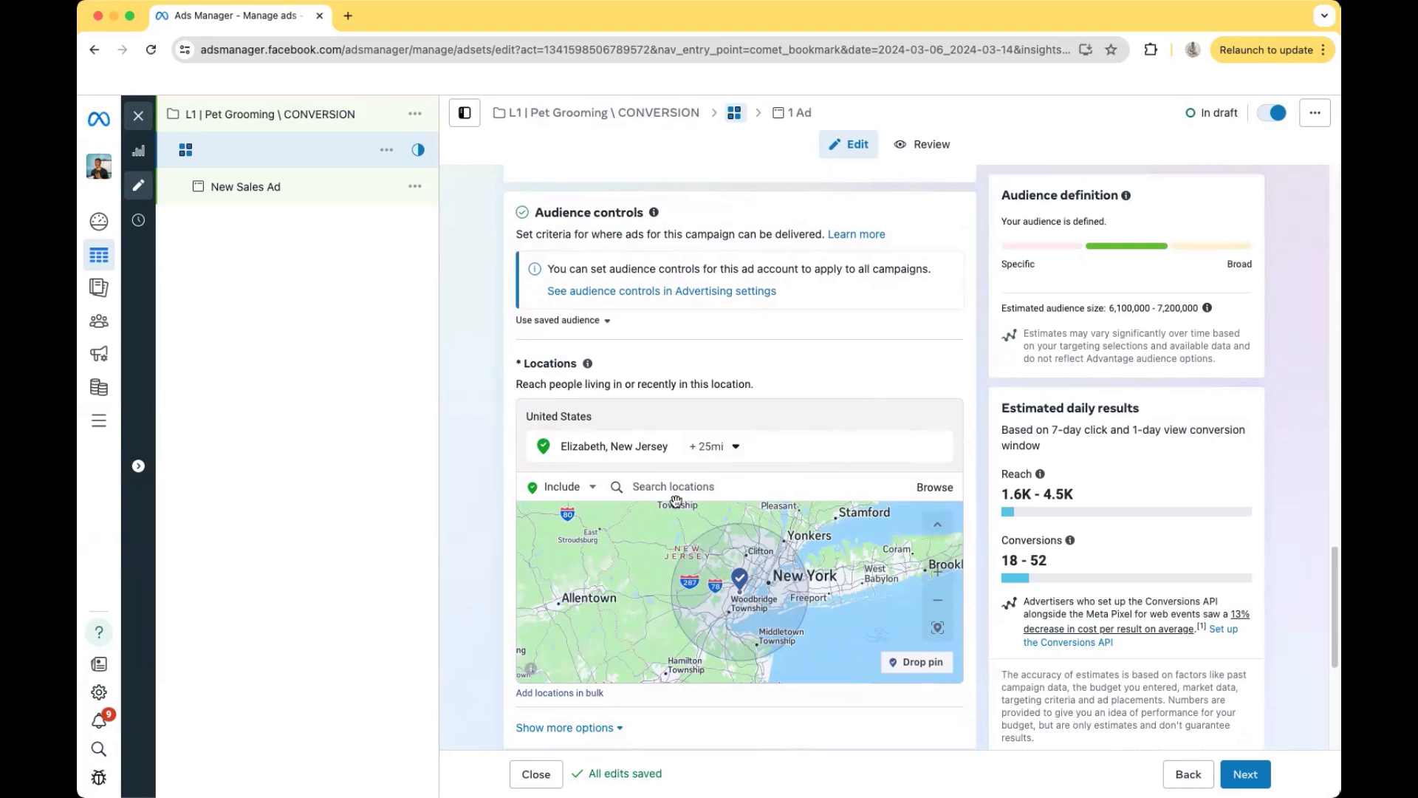
{"action": "left_click", "coordinate": [719, 449]}
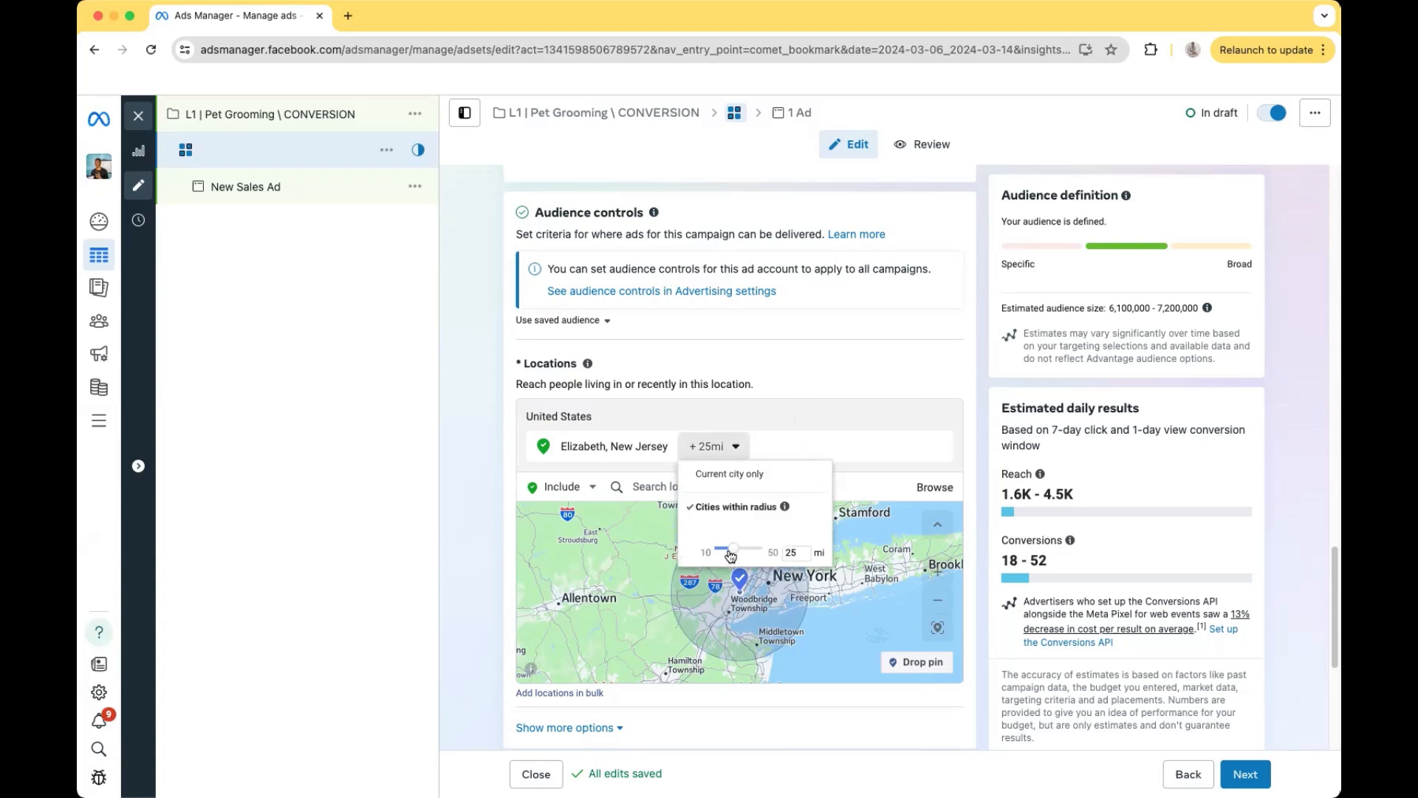
{"action": "left_click", "coordinate": [815, 361]}
Name the ad set "Elizabeth Nj 25 mile radius" and continue to the ad settings
{"action": "scroll", "coordinate": [770, 402], "scroll_direction": "down", "scroll_amount": 4}
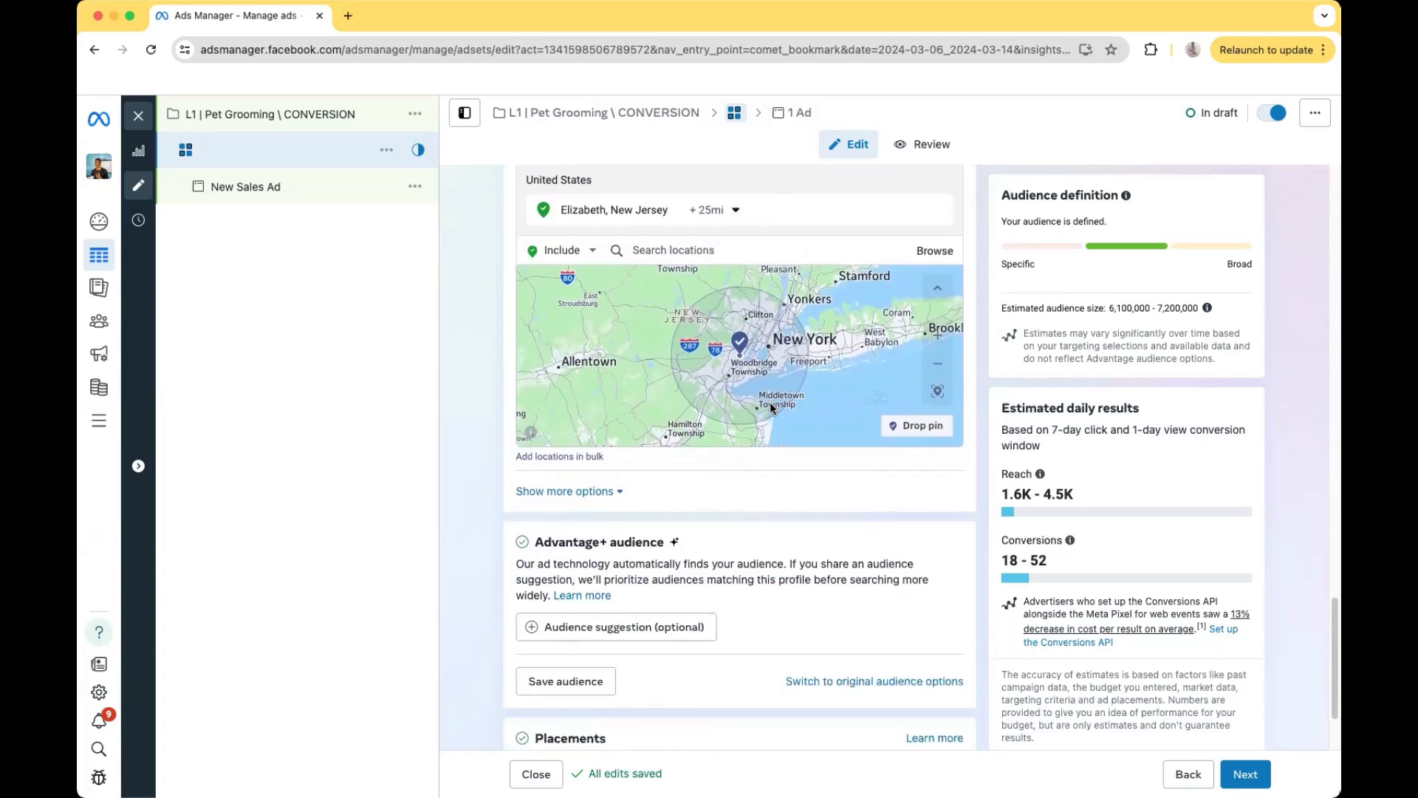
{"action": "scroll", "coordinate": [770, 402], "scroll_direction": "down", "scroll_amount": 2}
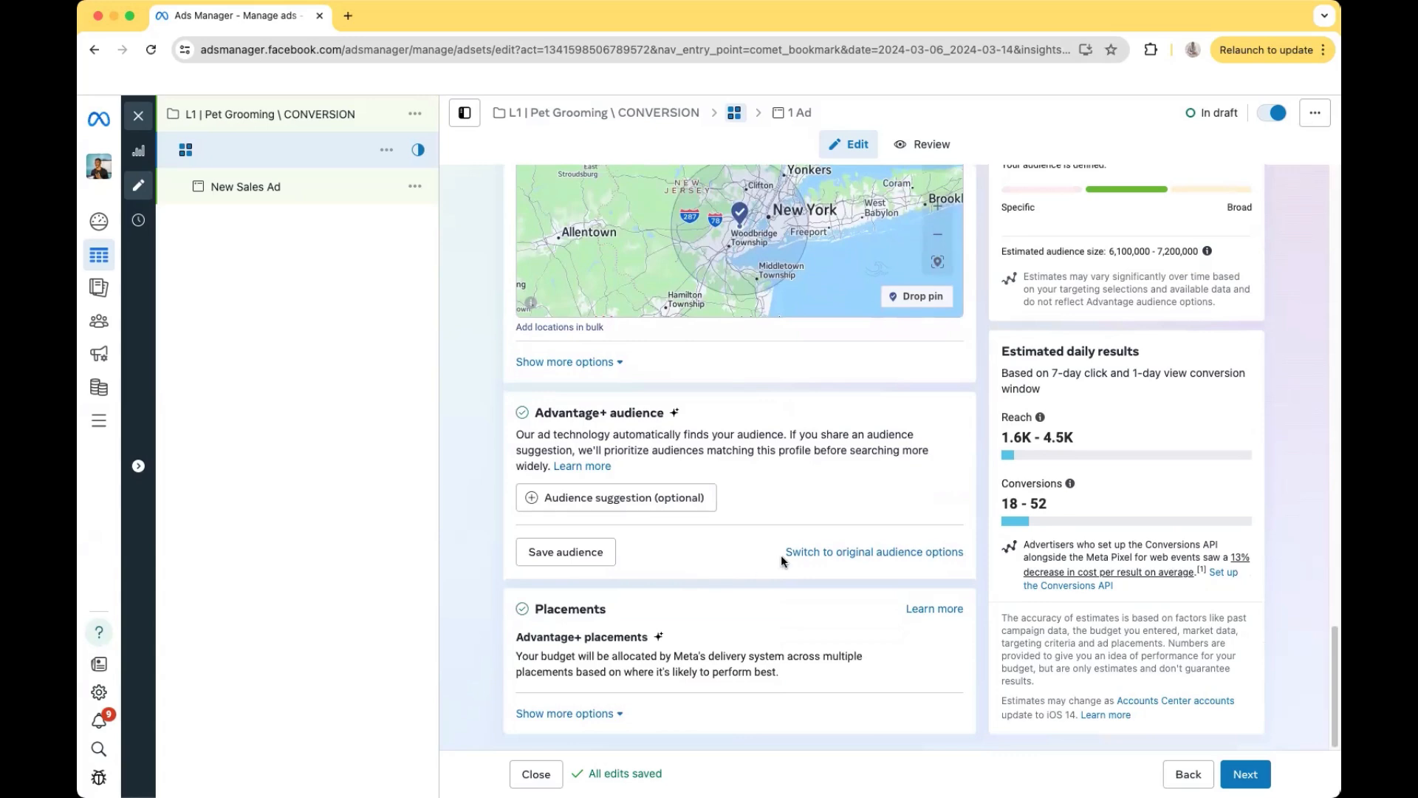
{"action": "scroll", "coordinate": [778, 586], "scroll_direction": "up", "scroll_amount": 2}
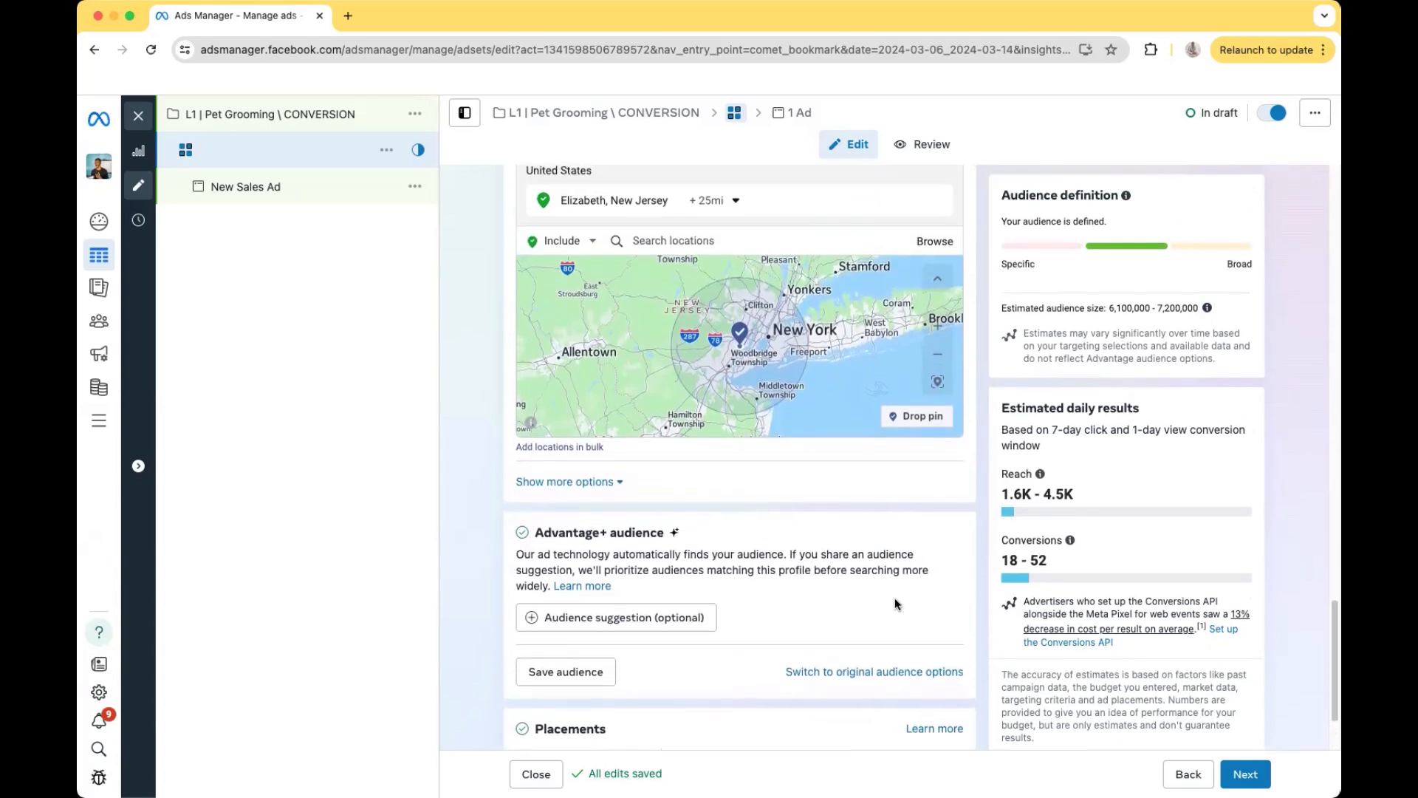
{"action": "scroll", "coordinate": [894, 597], "scroll_direction": "up", "scroll_amount": 4}
{"action": "scroll", "coordinate": [843, 576], "scroll_direction": "up", "scroll_amount": 3}
{"action": "scroll", "coordinate": [800, 328], "scroll_direction": "up", "scroll_amount": 4}
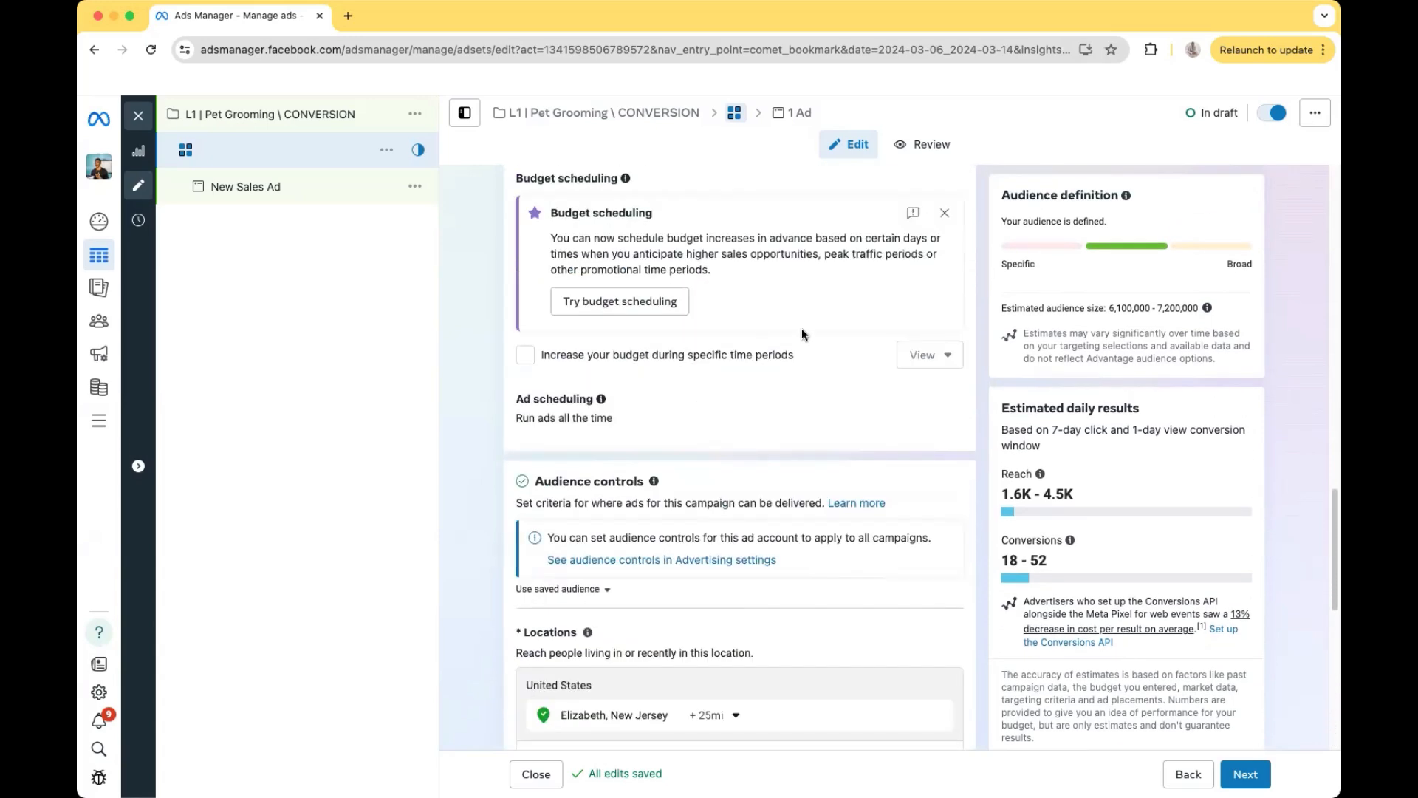
{"action": "scroll", "coordinate": [801, 328], "scroll_direction": "up", "scroll_amount": 10}
{"action": "scroll", "coordinate": [652, 238], "scroll_direction": "up", "scroll_amount": 6}
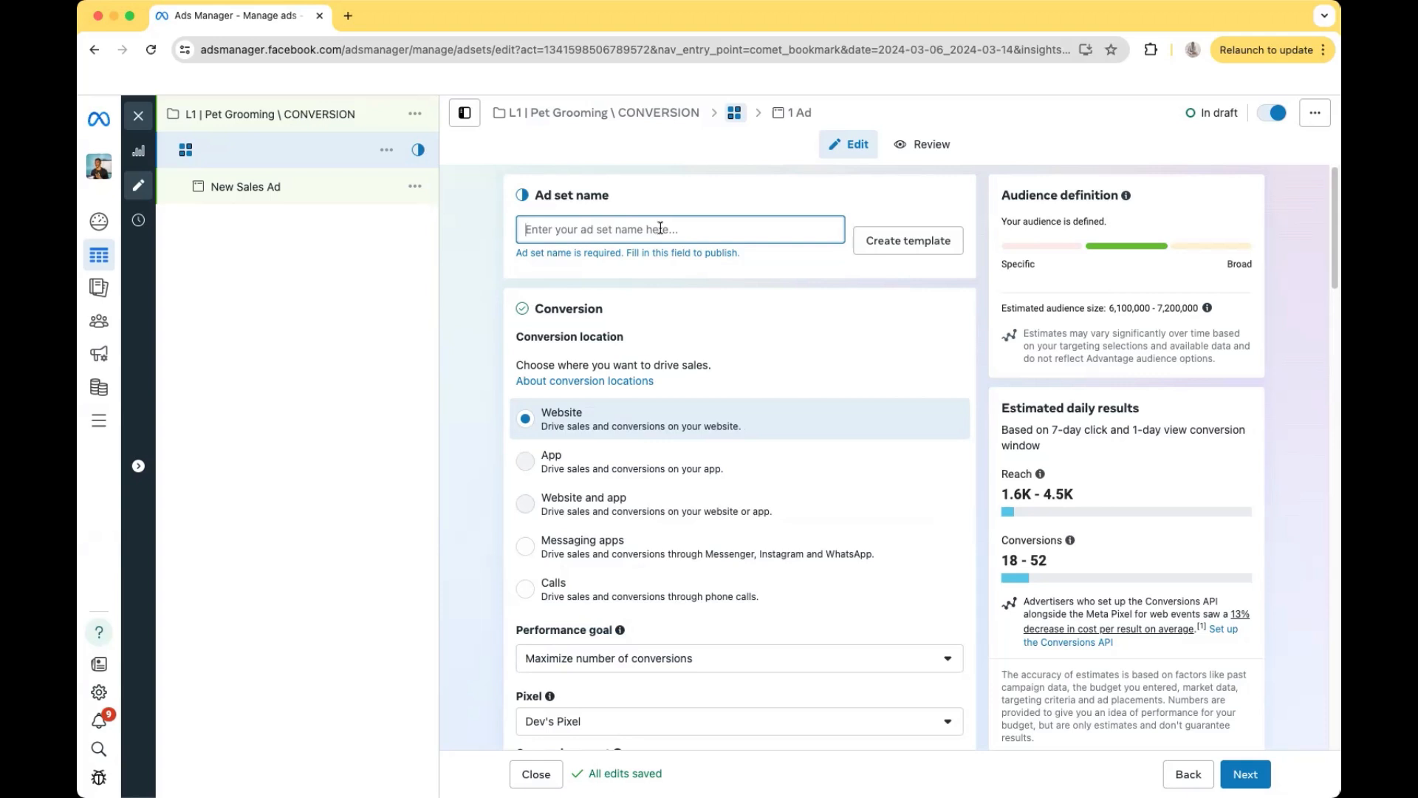
{"action": "type", "text": "Elizabeth "}
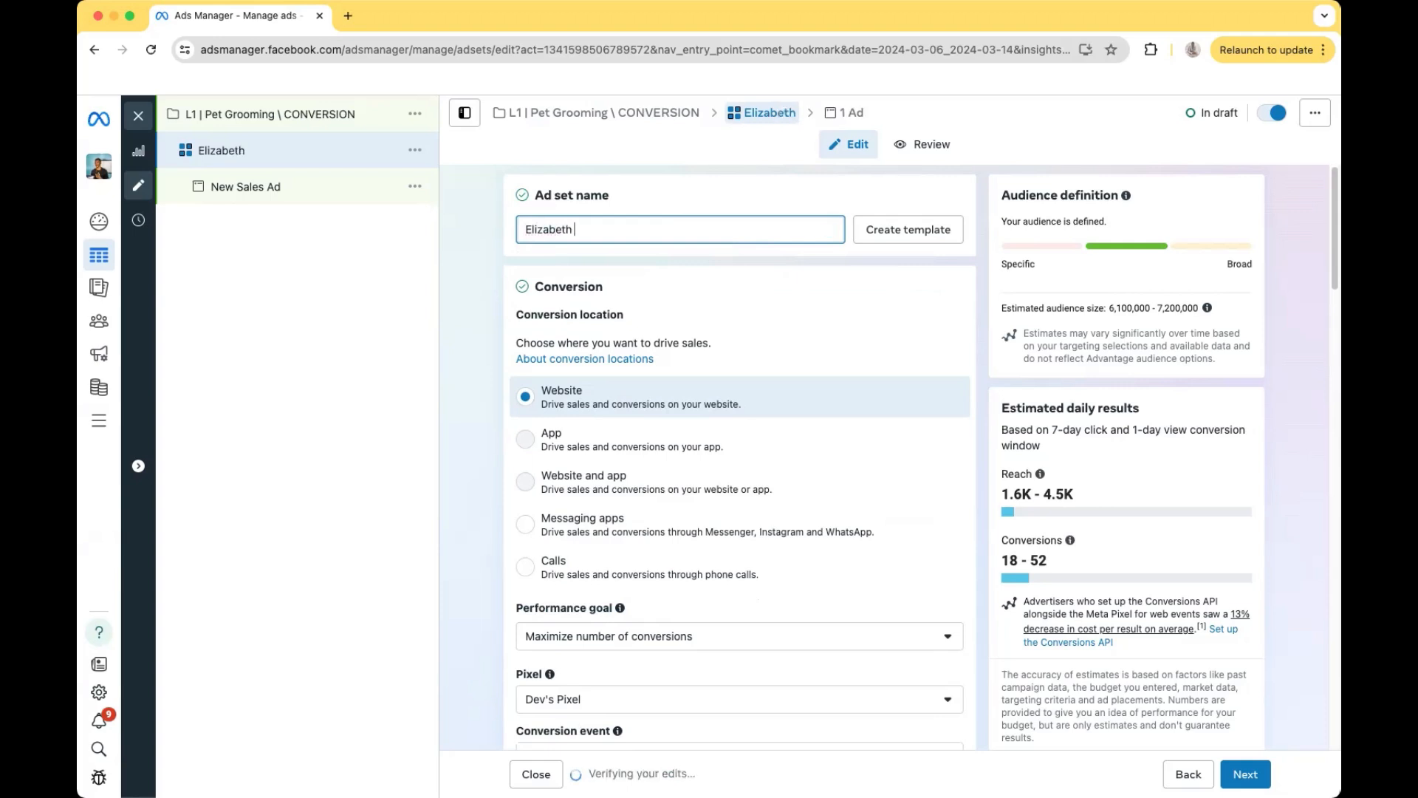
{"action": "type", "text": "Nj 25 mil"}
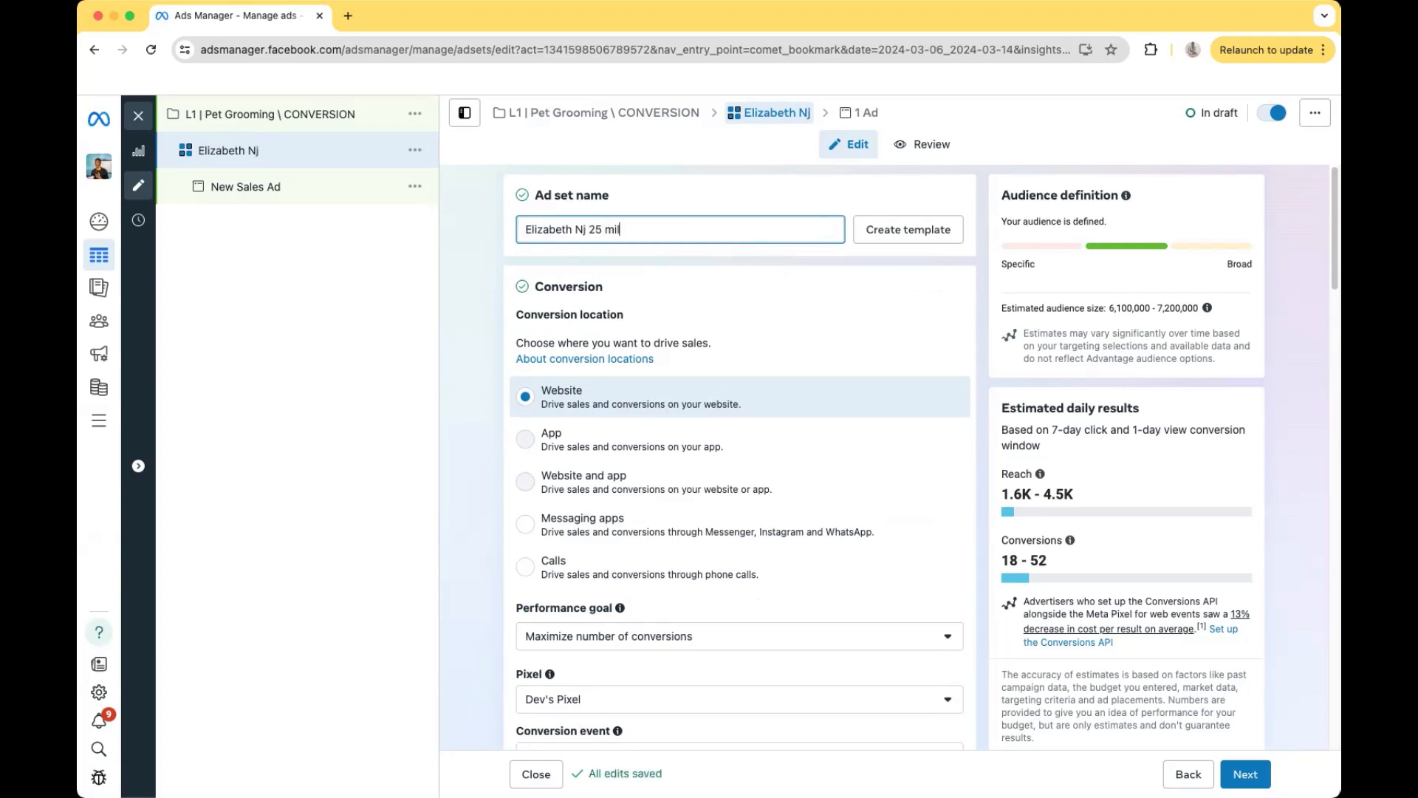
{"action": "type", "text": "e radius"}
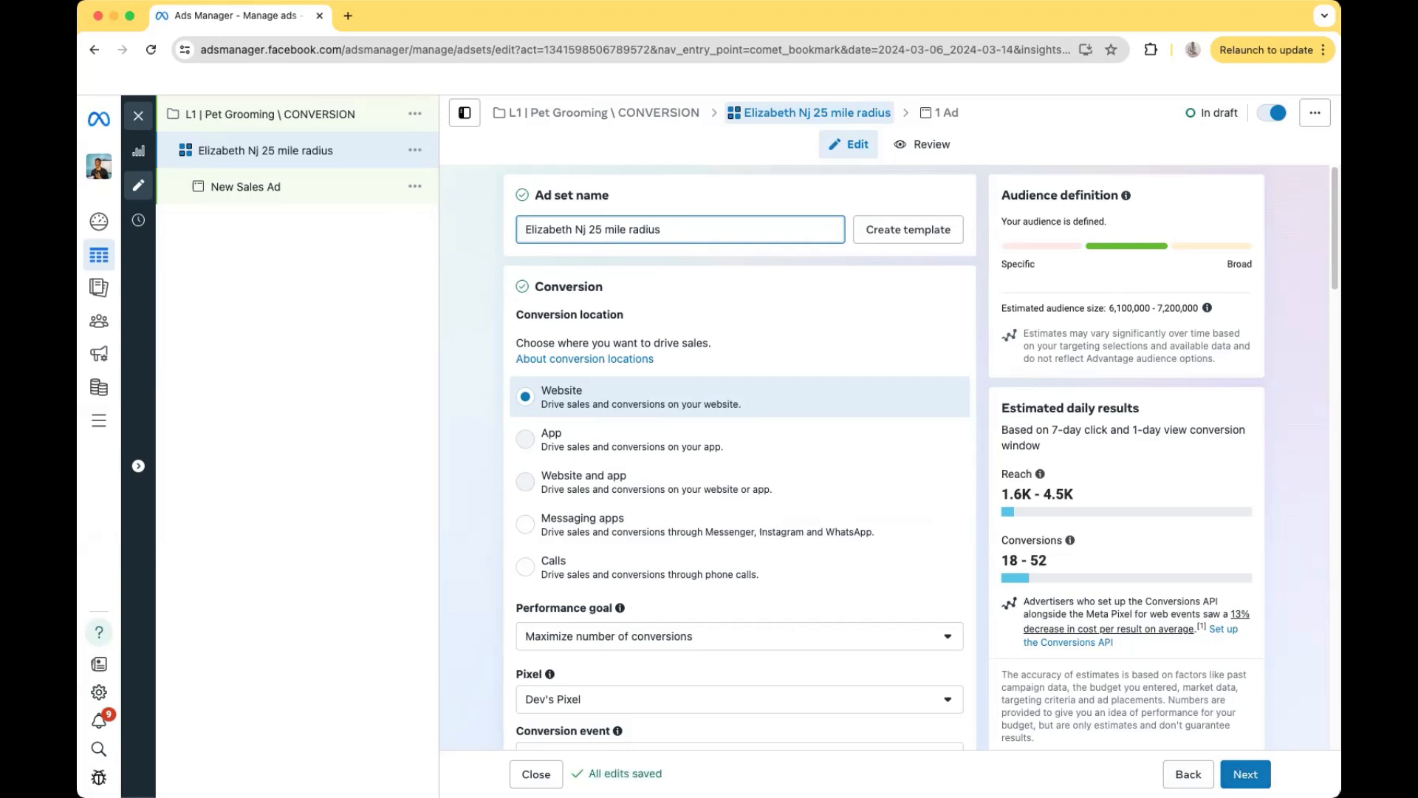
{"action": "left_click", "coordinate": [1246, 775]}
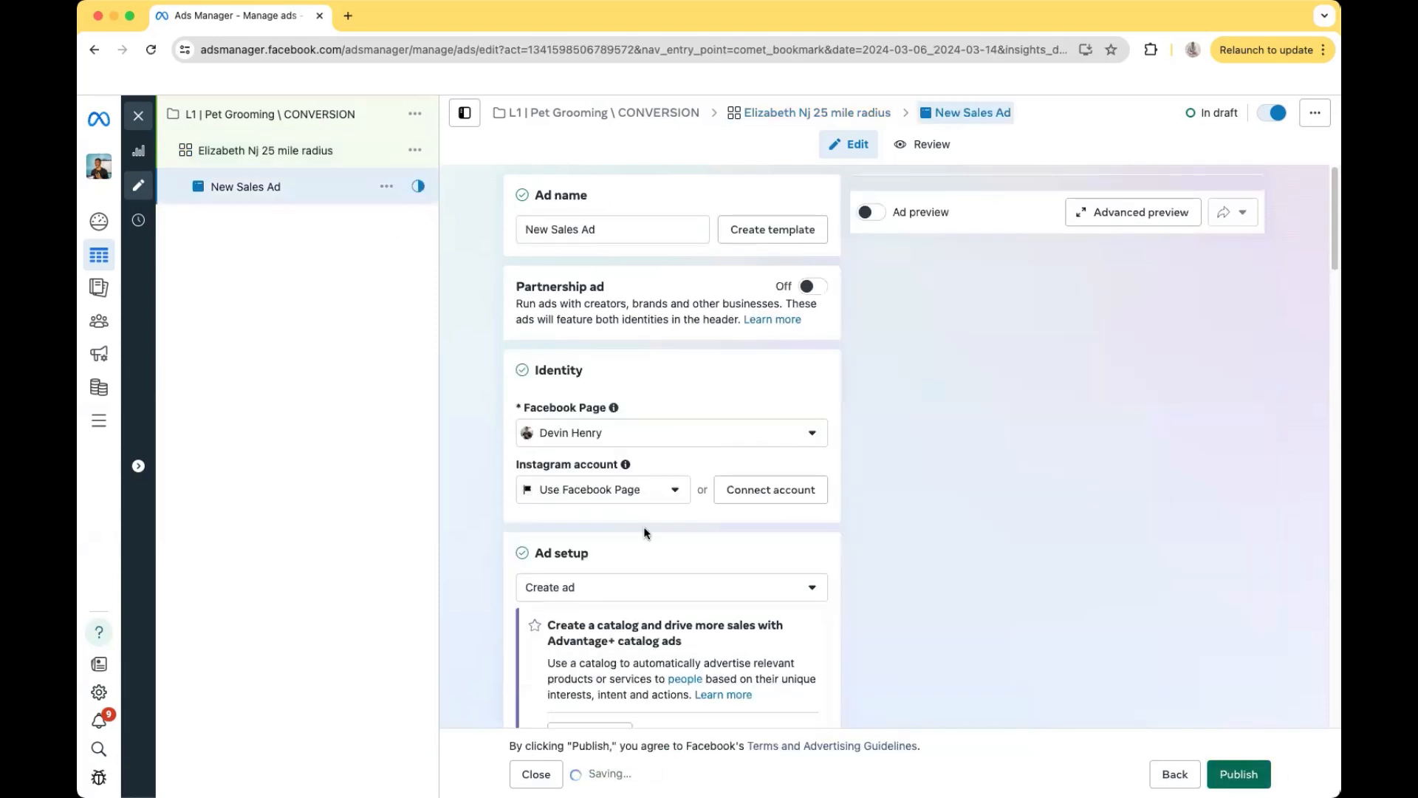
Rename the ad as "Video 1"
{"action": "left_click", "coordinate": [612, 228]}
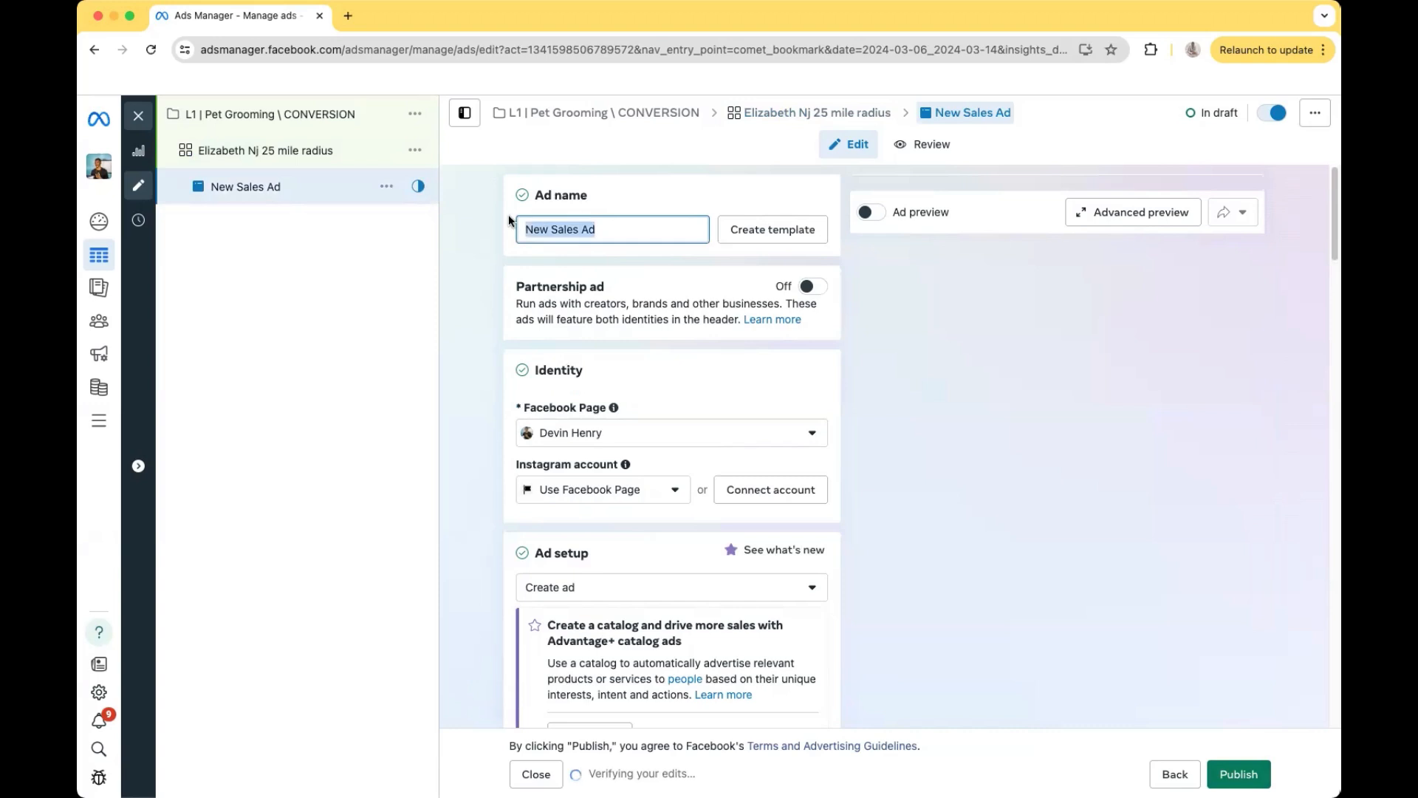
{"action": "key", "text": "super+a"}
{"action": "key", "text": "BackSpace"}
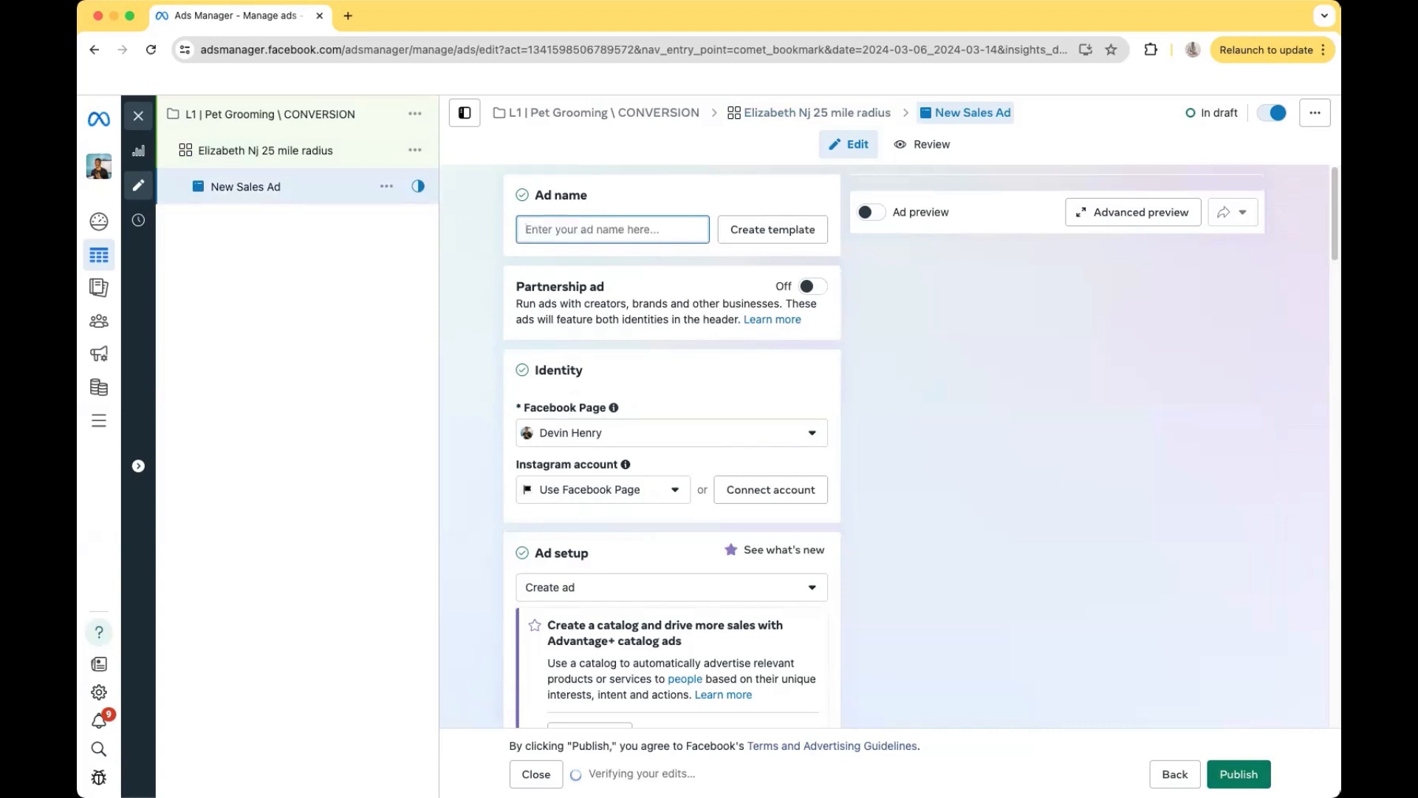
{"action": "type", "text": "Video"}
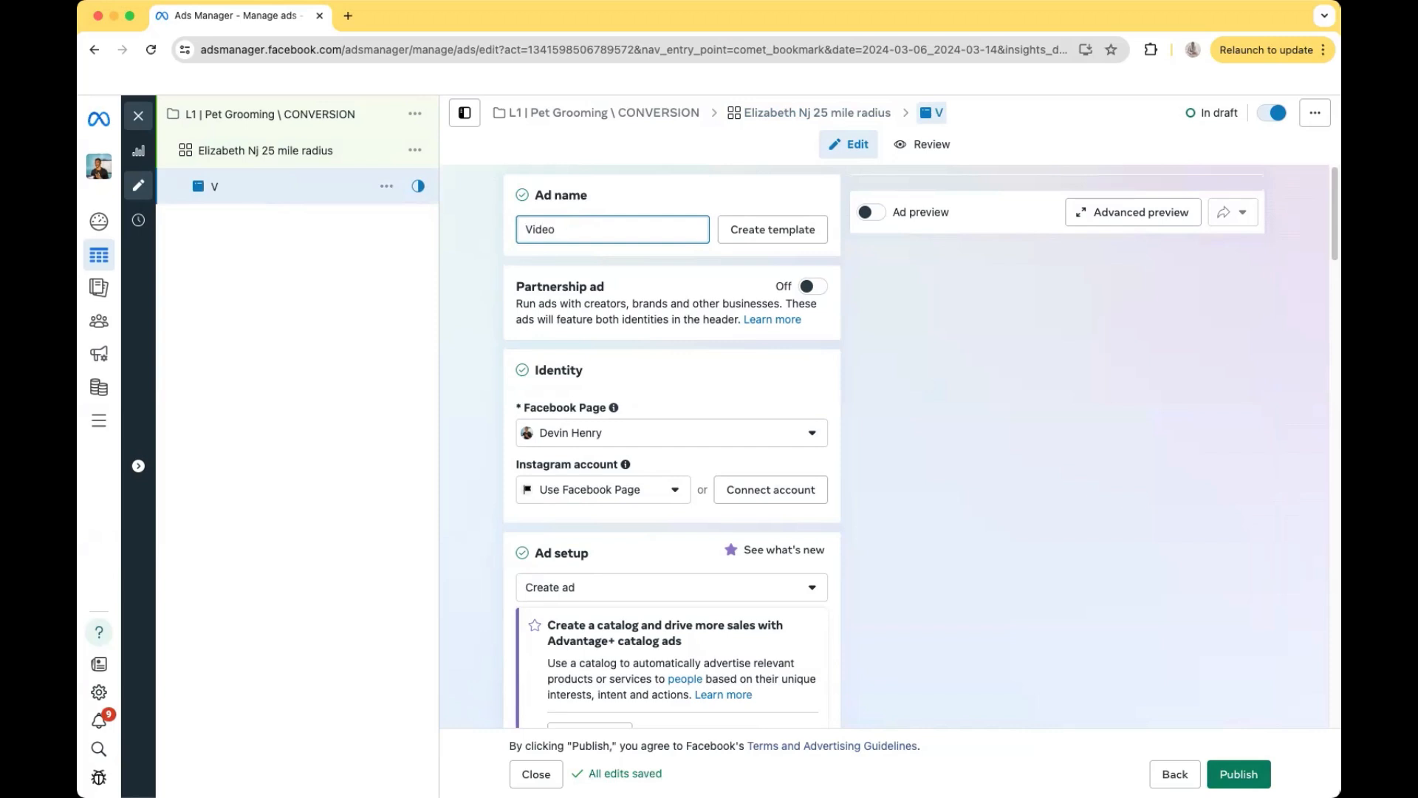
{"action": "type", "text": " 1"}
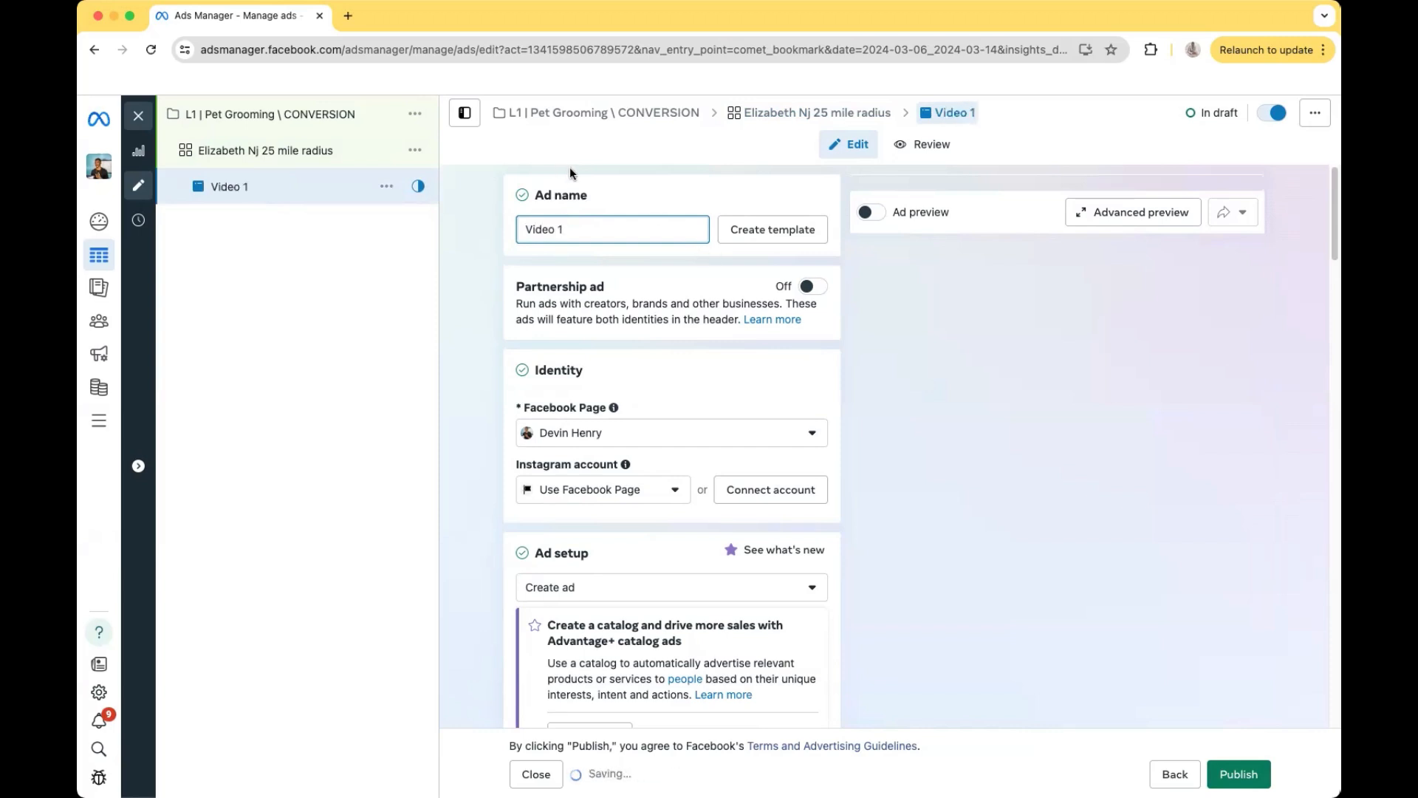
{"action": "left_click", "coordinate": [570, 168]}
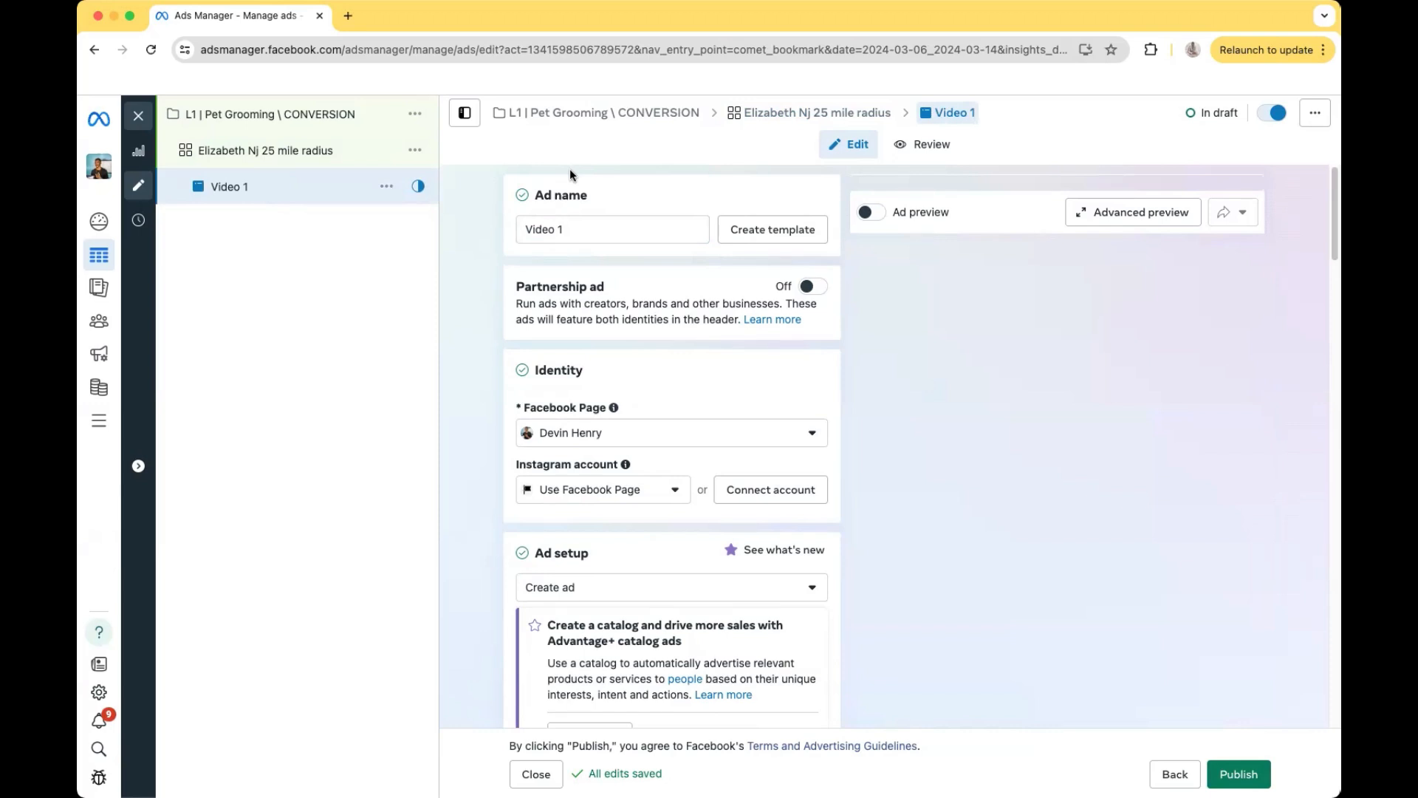
Examine the Video 1 ad's identity, ad setup, creative source and format options, dismissing the tip about the Flexible format
{"action": "scroll", "coordinate": [665, 373], "scroll_direction": "down", "scroll_amount": 3}
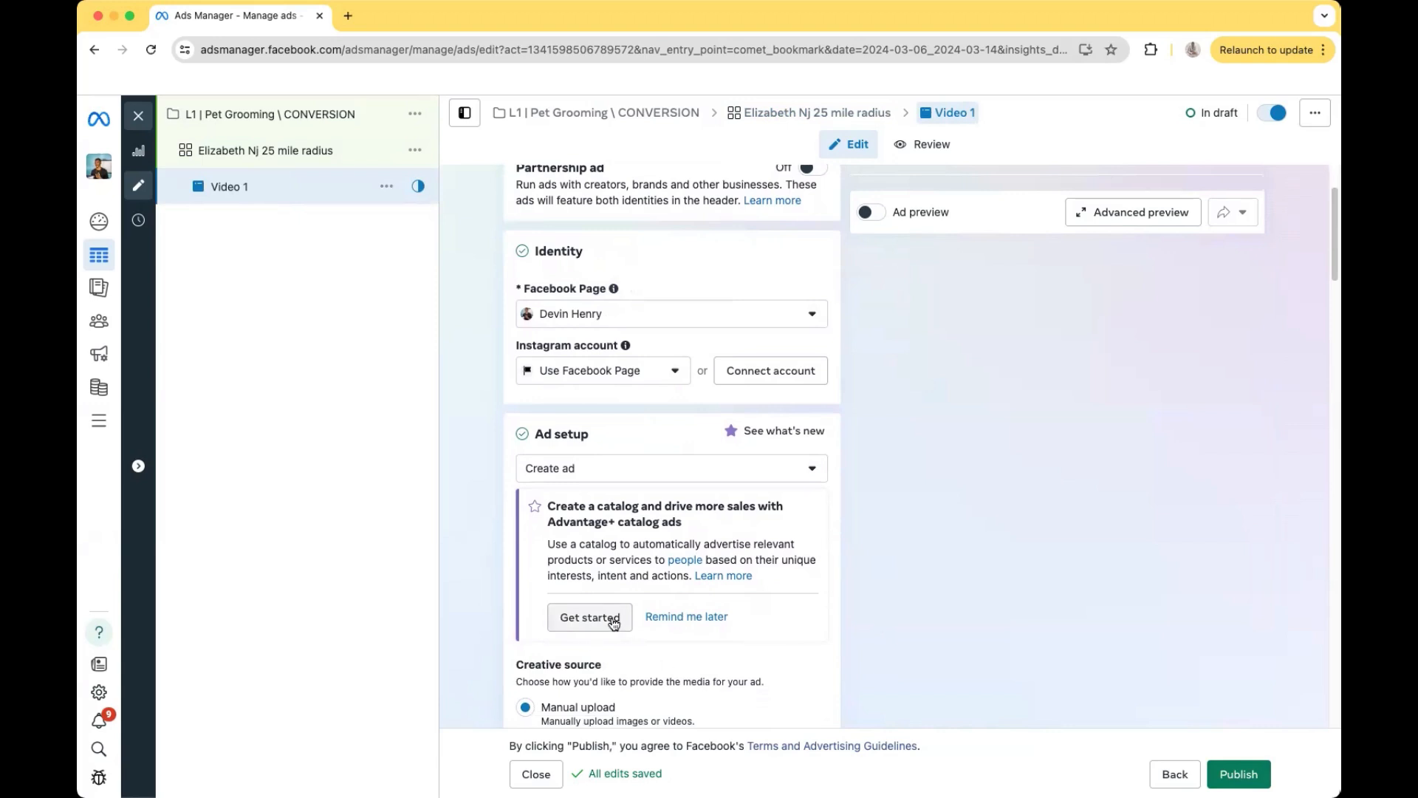
{"action": "scroll", "coordinate": [746, 432], "scroll_direction": "down", "scroll_amount": 2}
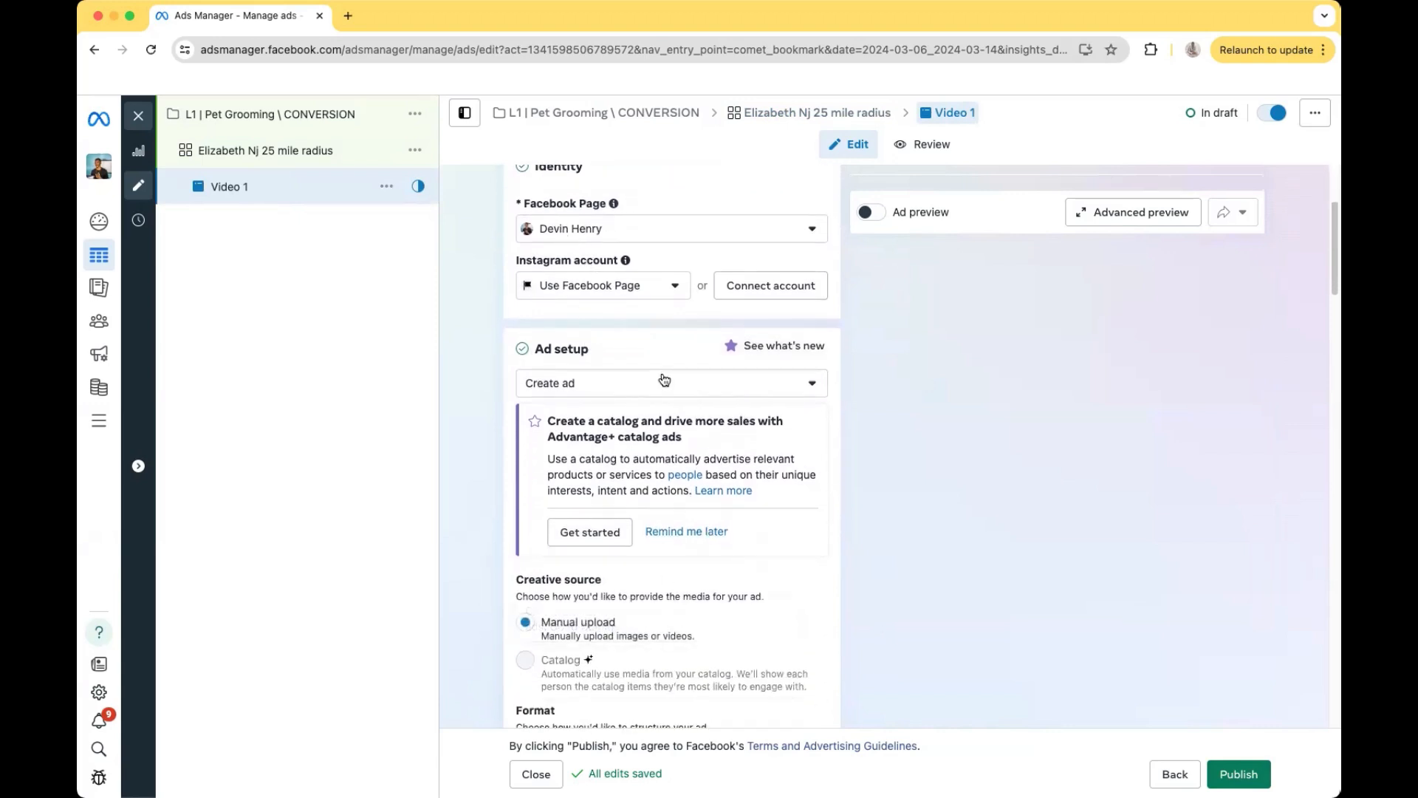
{"action": "scroll", "coordinate": [850, 391], "scroll_direction": "down", "scroll_amount": 2}
{"action": "scroll", "coordinate": [883, 443], "scroll_direction": "down", "scroll_amount": 5}
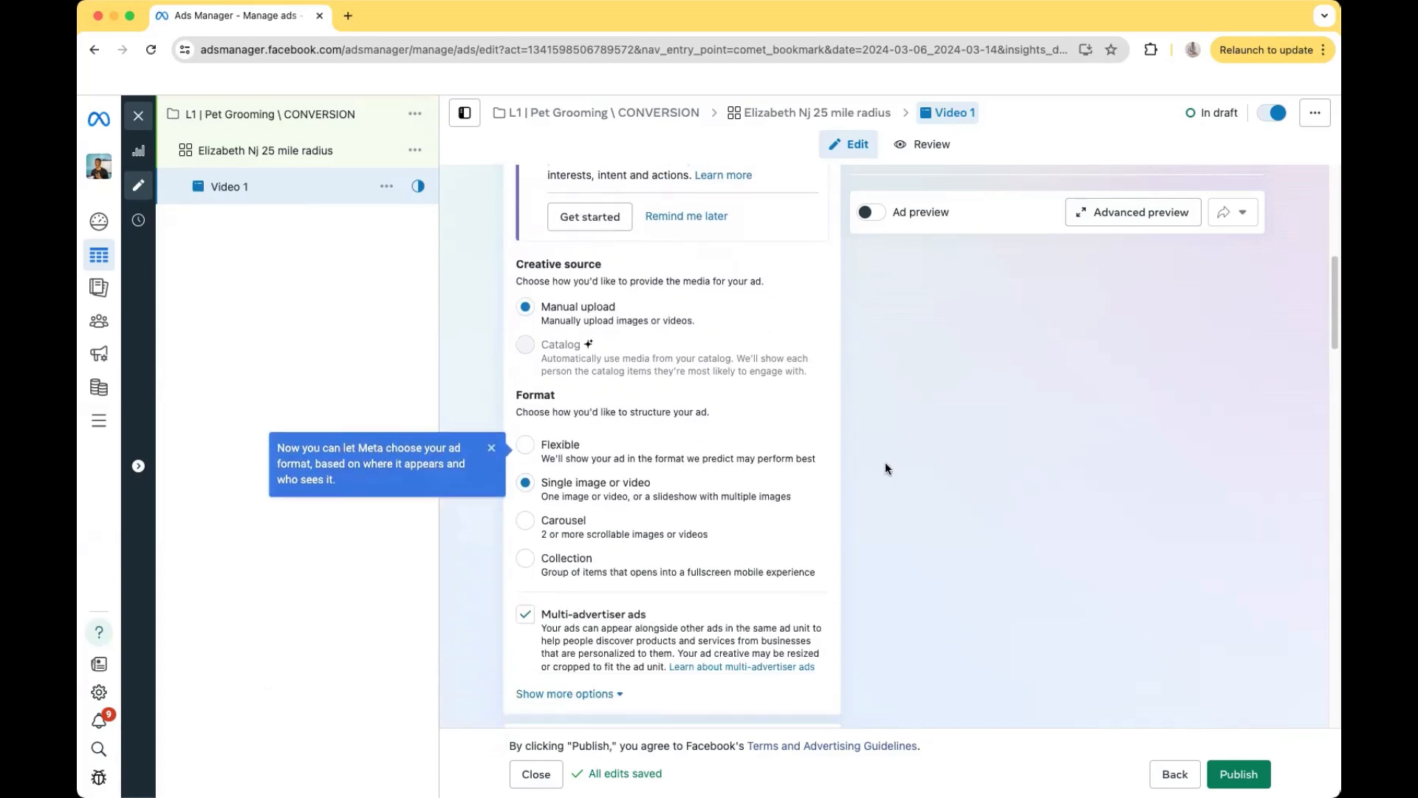
{"action": "scroll", "coordinate": [868, 421], "scroll_direction": "up", "scroll_amount": 5}
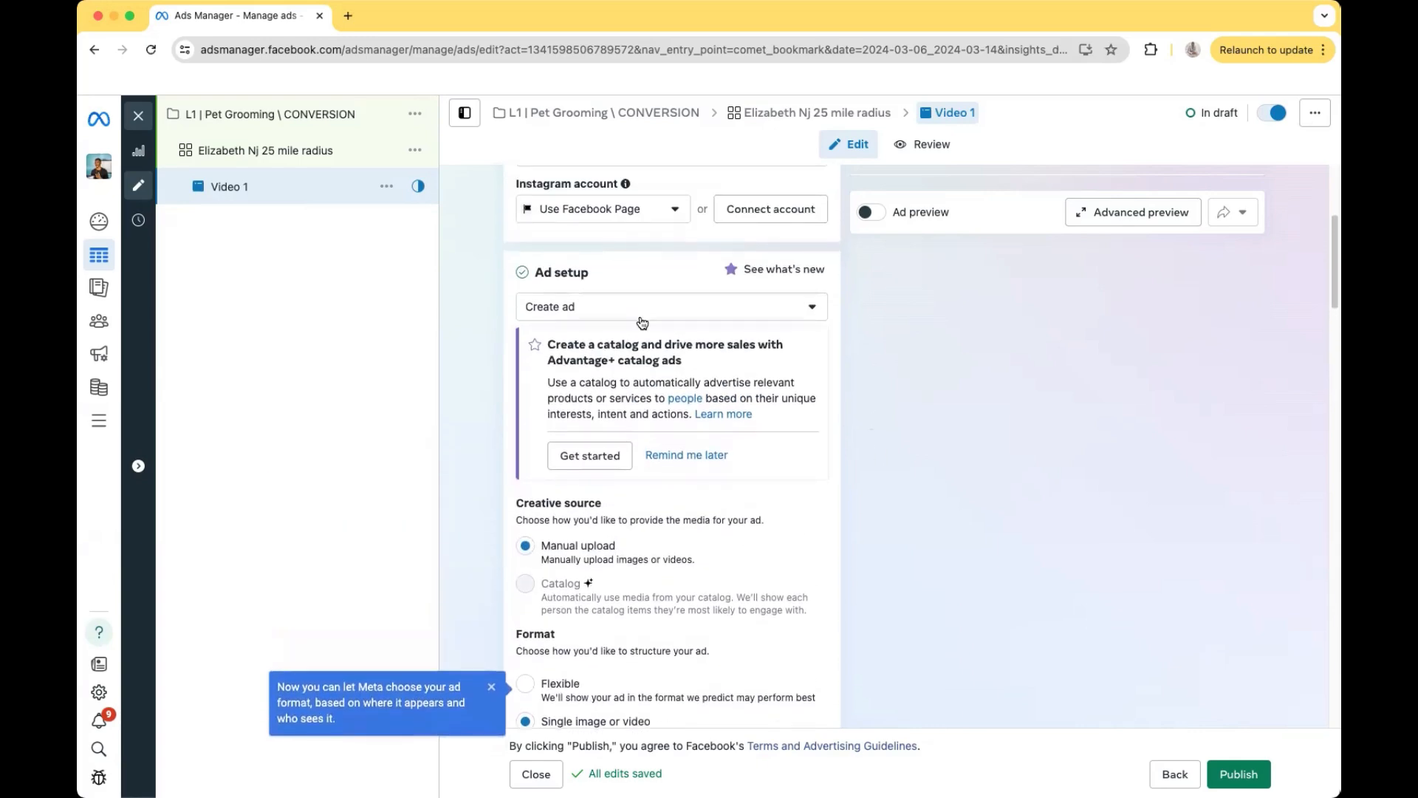
{"action": "scroll", "coordinate": [831, 424], "scroll_direction": "down", "scroll_amount": 1}
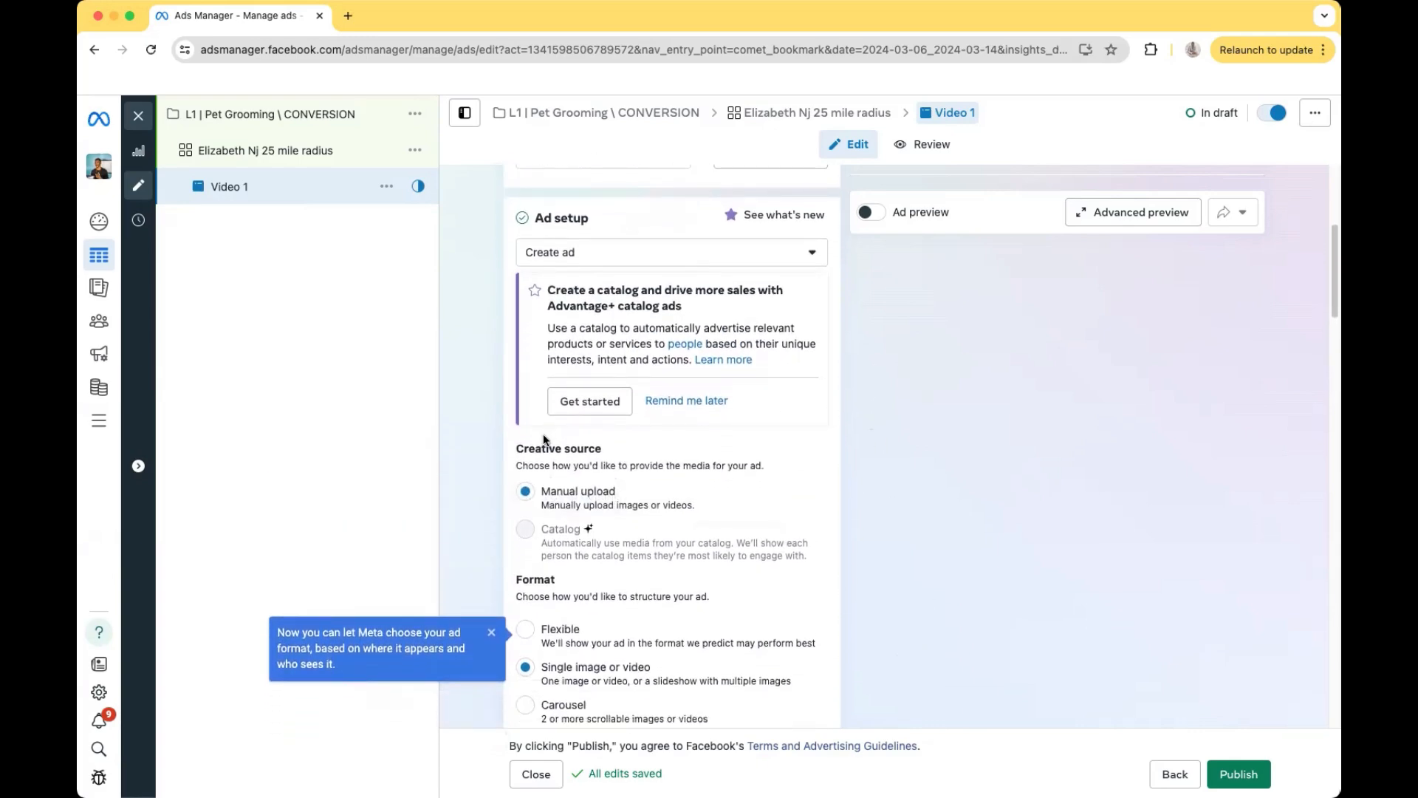
{"action": "left_click", "coordinate": [493, 634]}
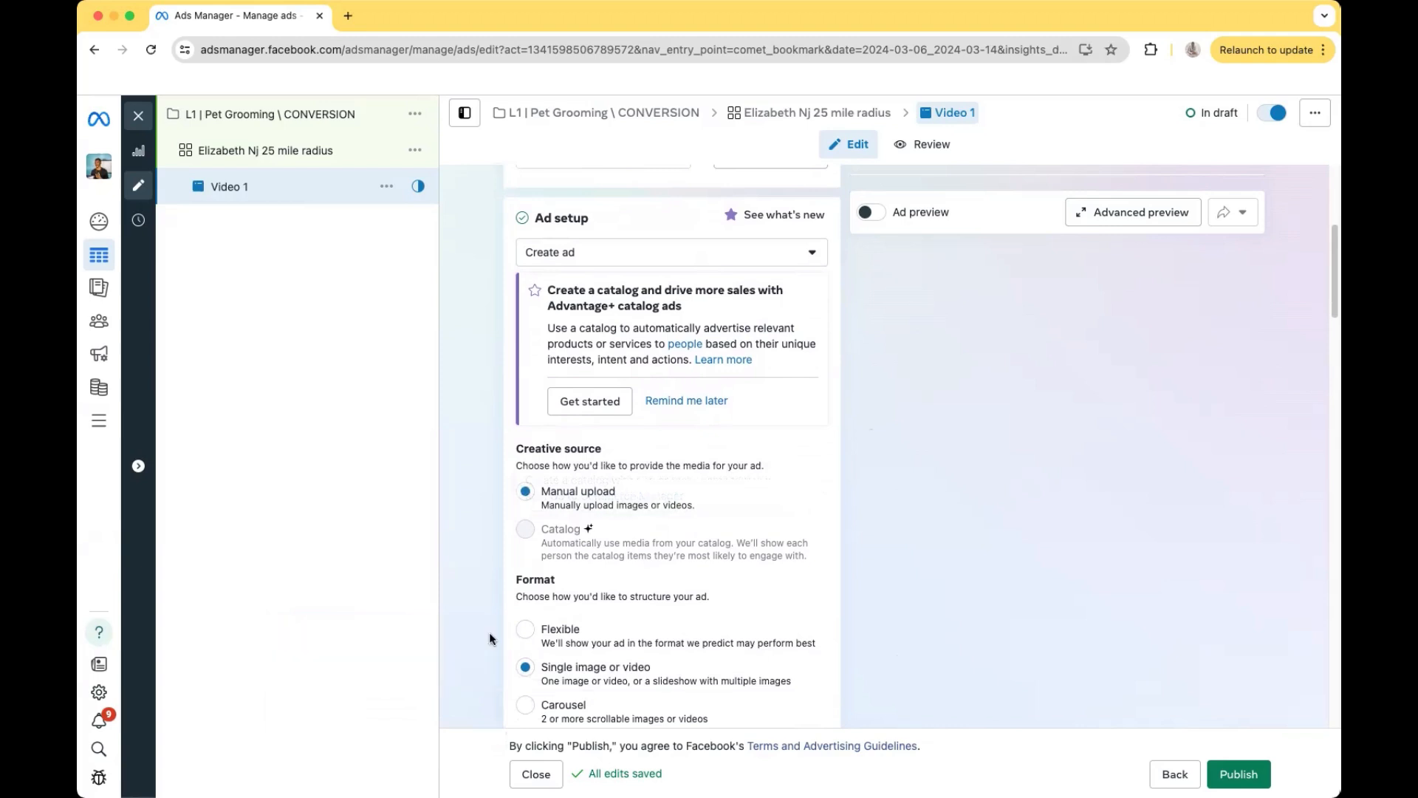
{"action": "scroll", "coordinate": [708, 404], "scroll_direction": "down", "scroll_amount": 2}
{"action": "scroll", "coordinate": [709, 405], "scroll_direction": "down", "scroll_amount": 5}
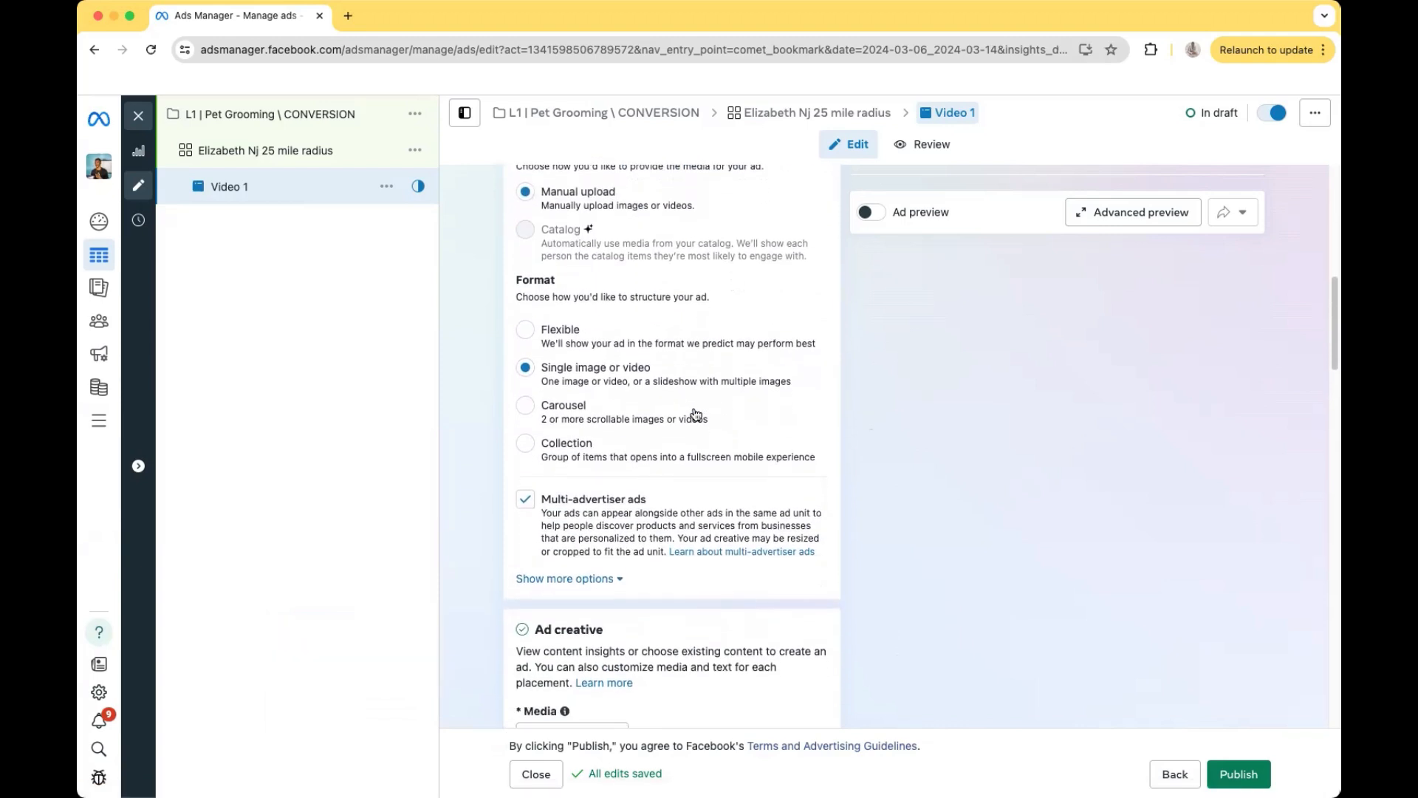
Examine the ad creative's media choices and its primary text and headline fields
{"action": "scroll", "coordinate": [690, 409], "scroll_direction": "down", "scroll_amount": 3}
{"action": "scroll", "coordinate": [690, 409], "scroll_direction": "down", "scroll_amount": 5}
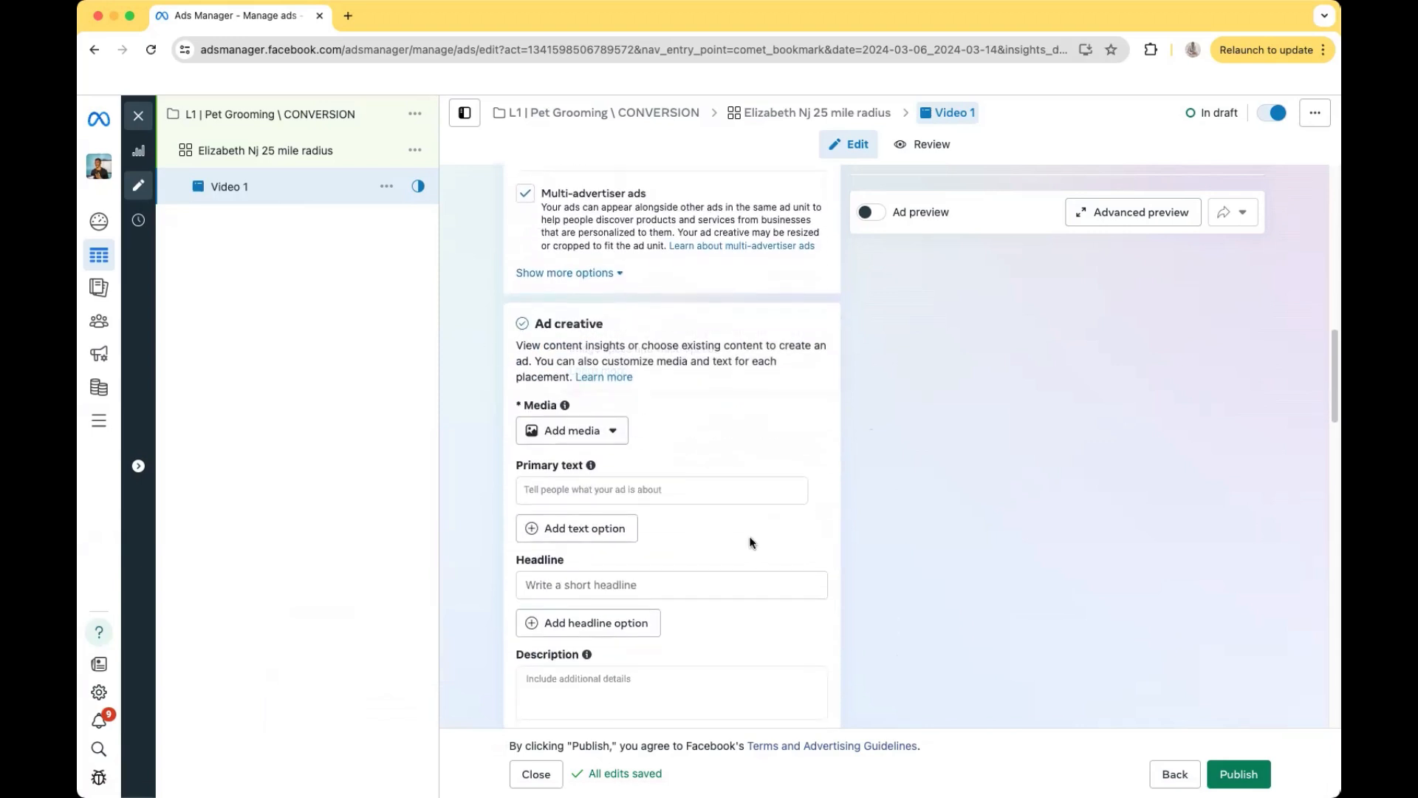
{"action": "scroll", "coordinate": [542, 434], "scroll_direction": "down", "scroll_amount": 1}
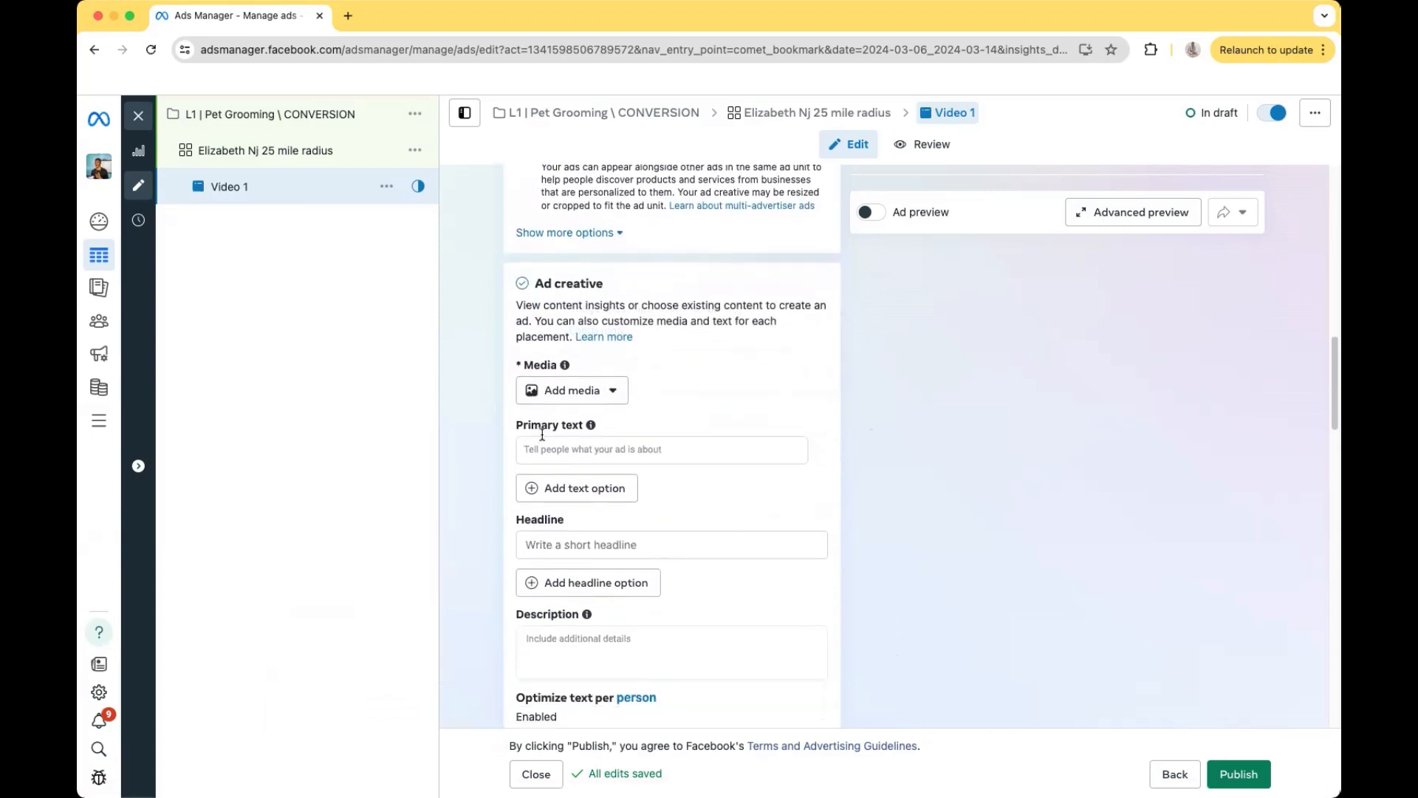
{"action": "left_click", "coordinate": [610, 399]}
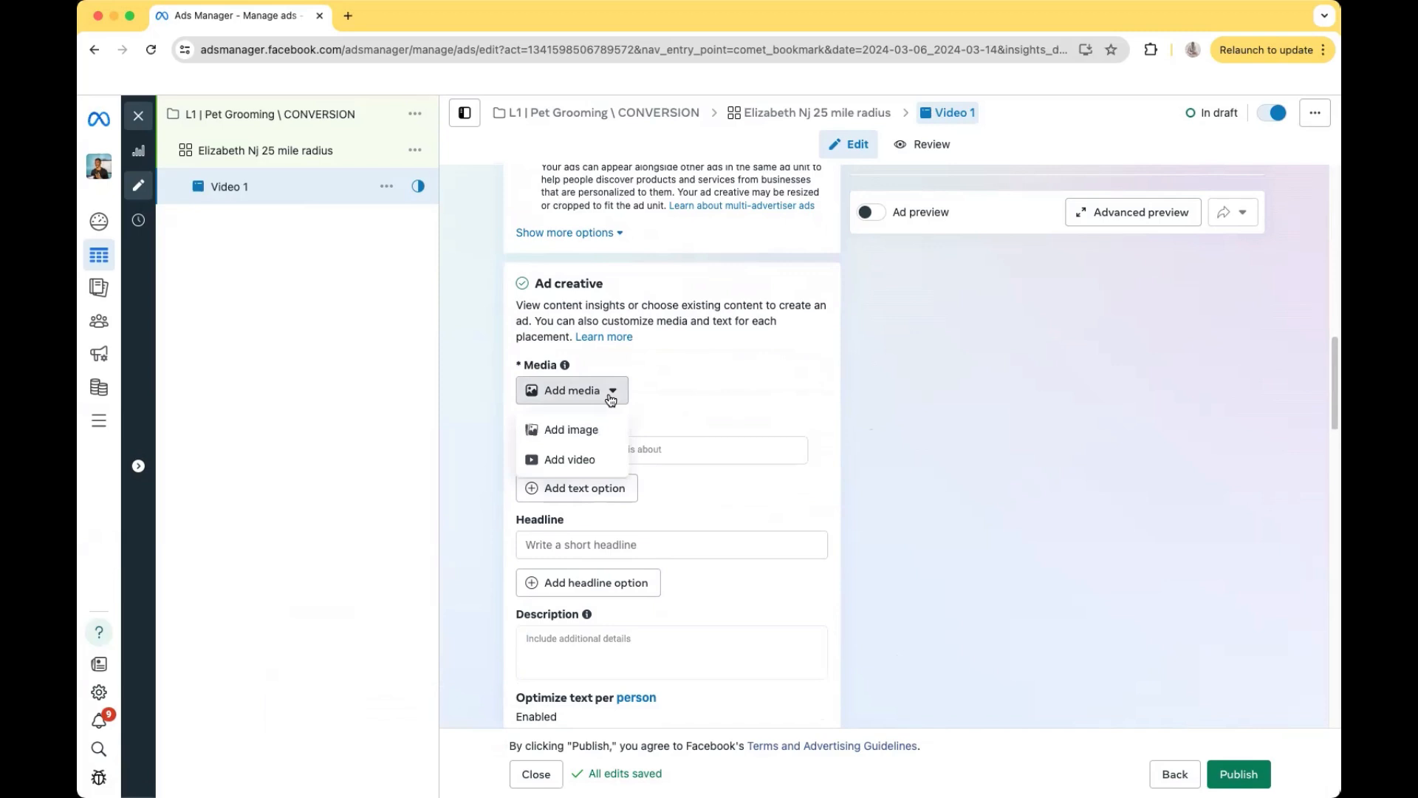
{"action": "left_click", "coordinate": [684, 383]}
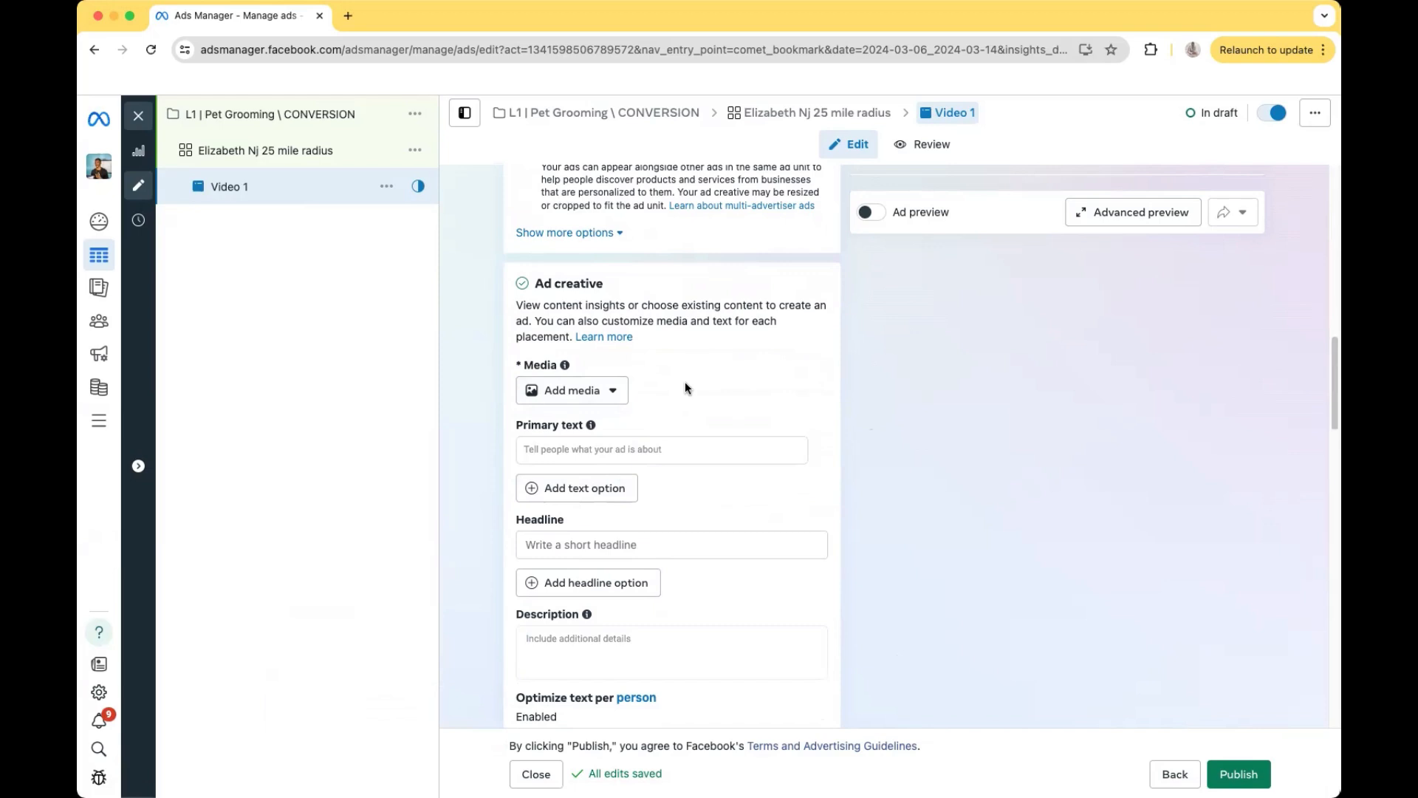
{"action": "scroll", "coordinate": [685, 381], "scroll_direction": "down", "scroll_amount": 2}
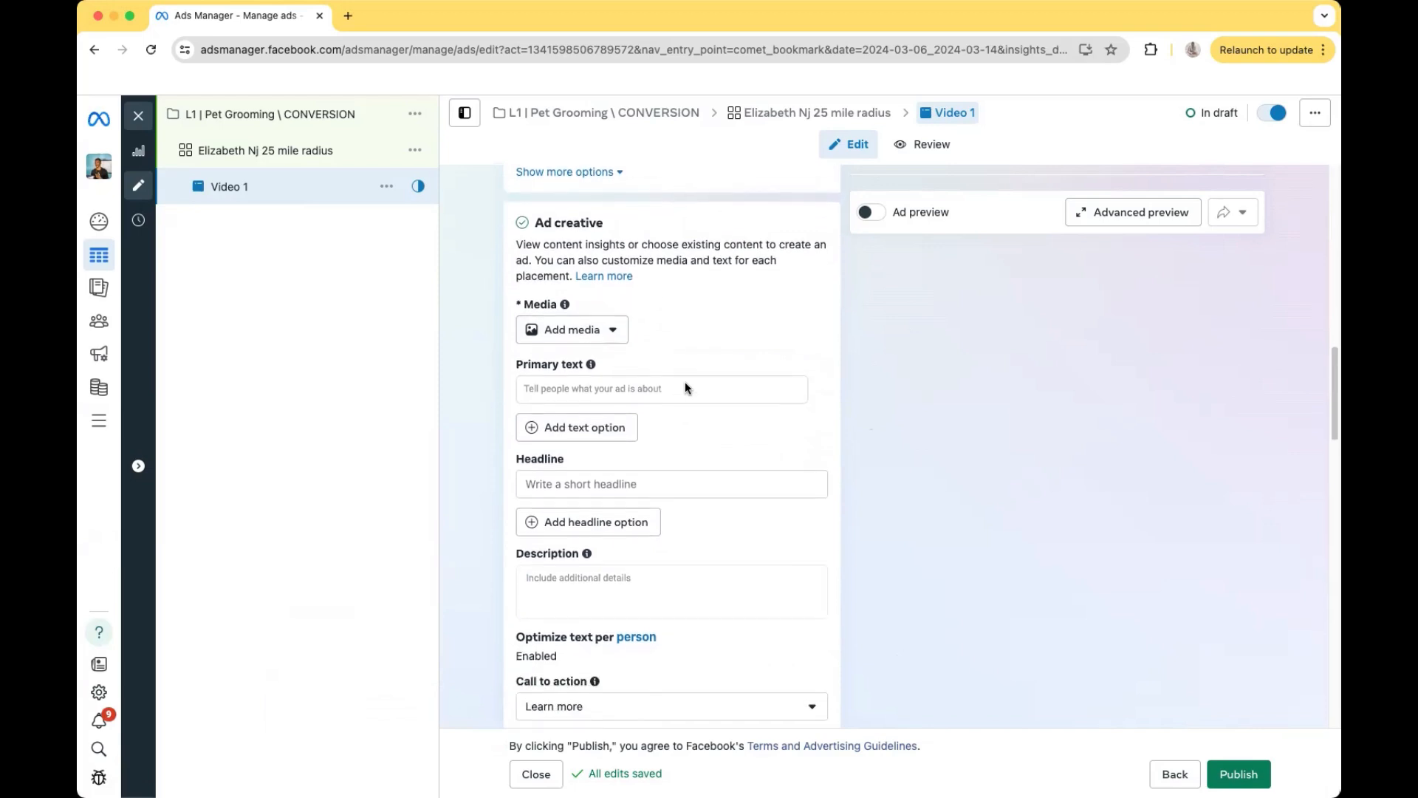
{"action": "left_click", "coordinate": [643, 376]}
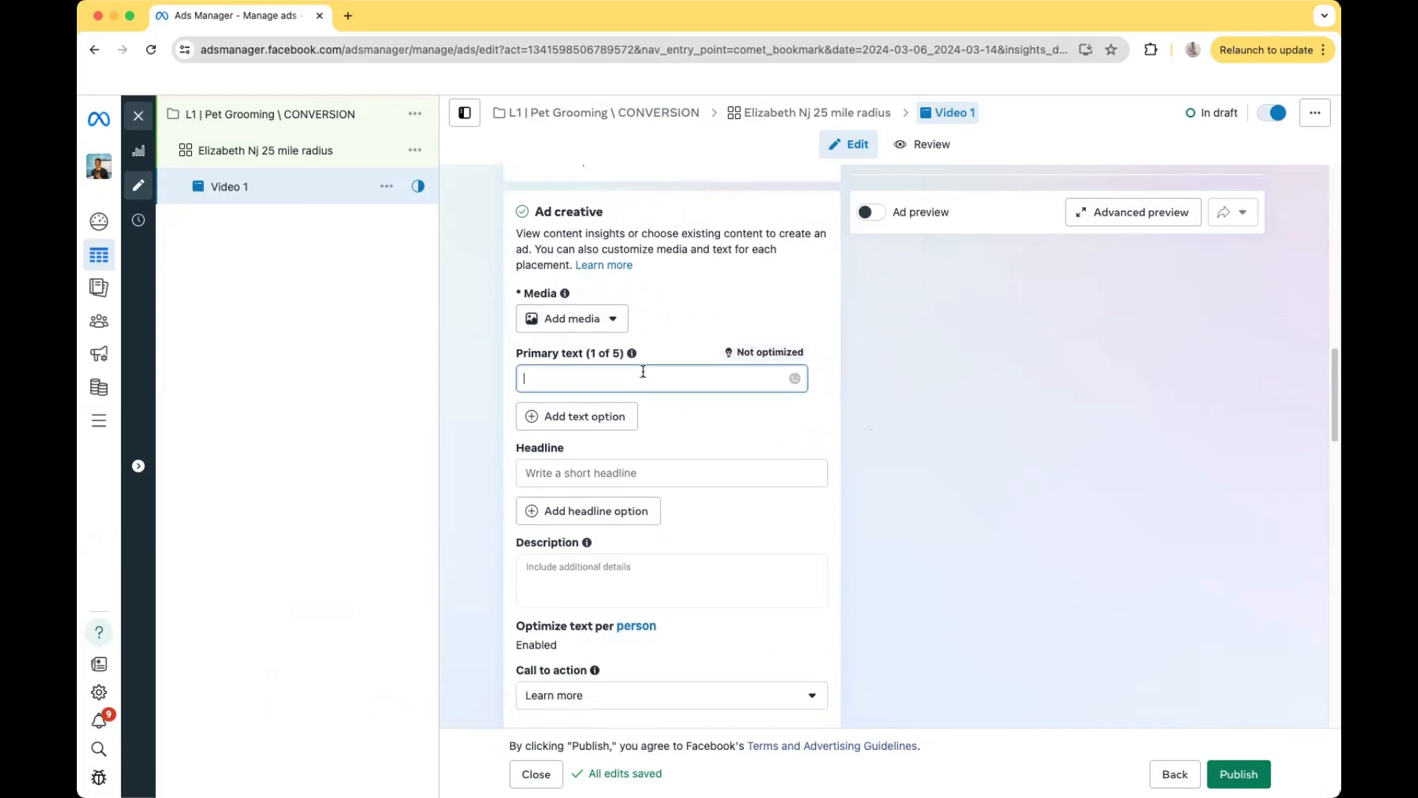
{"action": "left_click", "coordinate": [775, 310]}
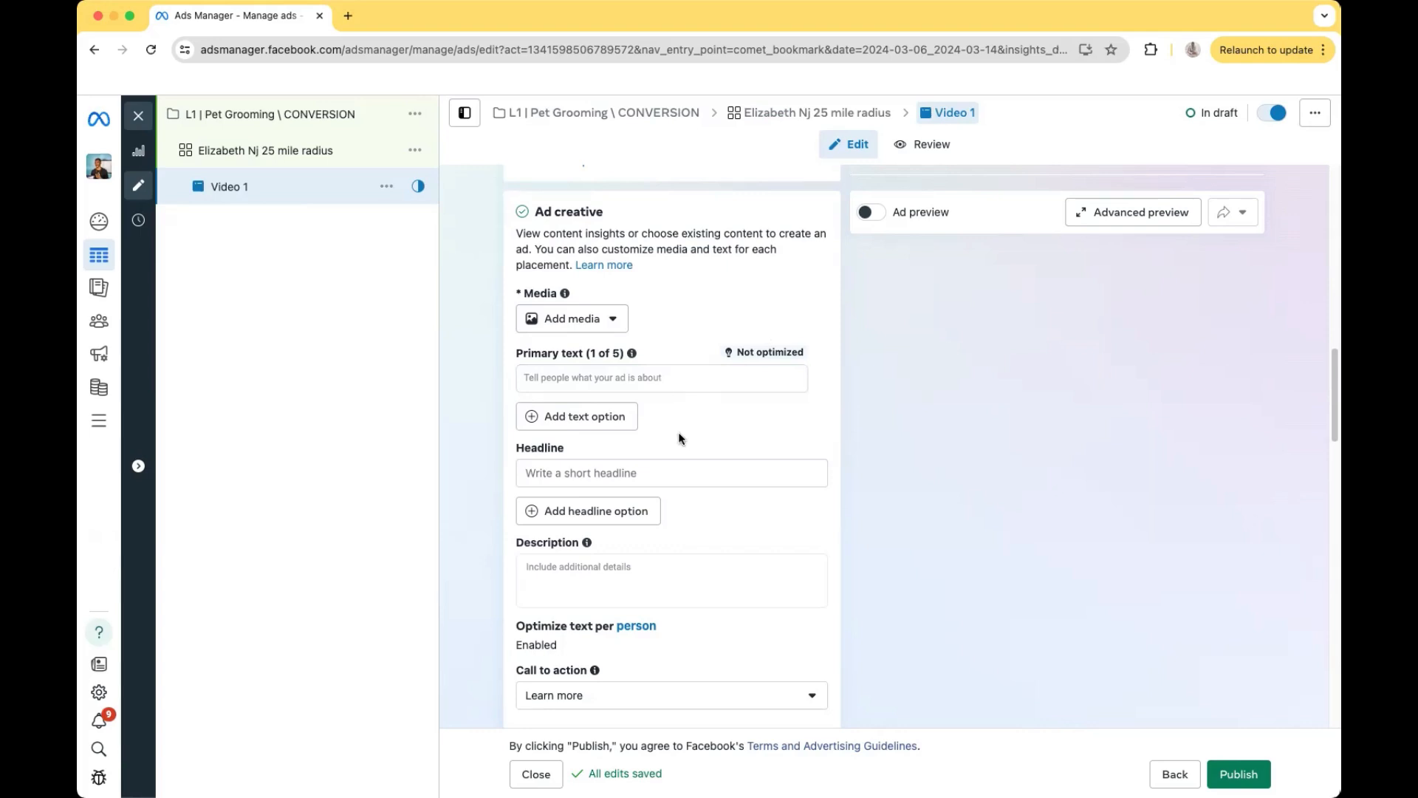
{"action": "scroll", "coordinate": [630, 374], "scroll_direction": "down", "scroll_amount": 1}
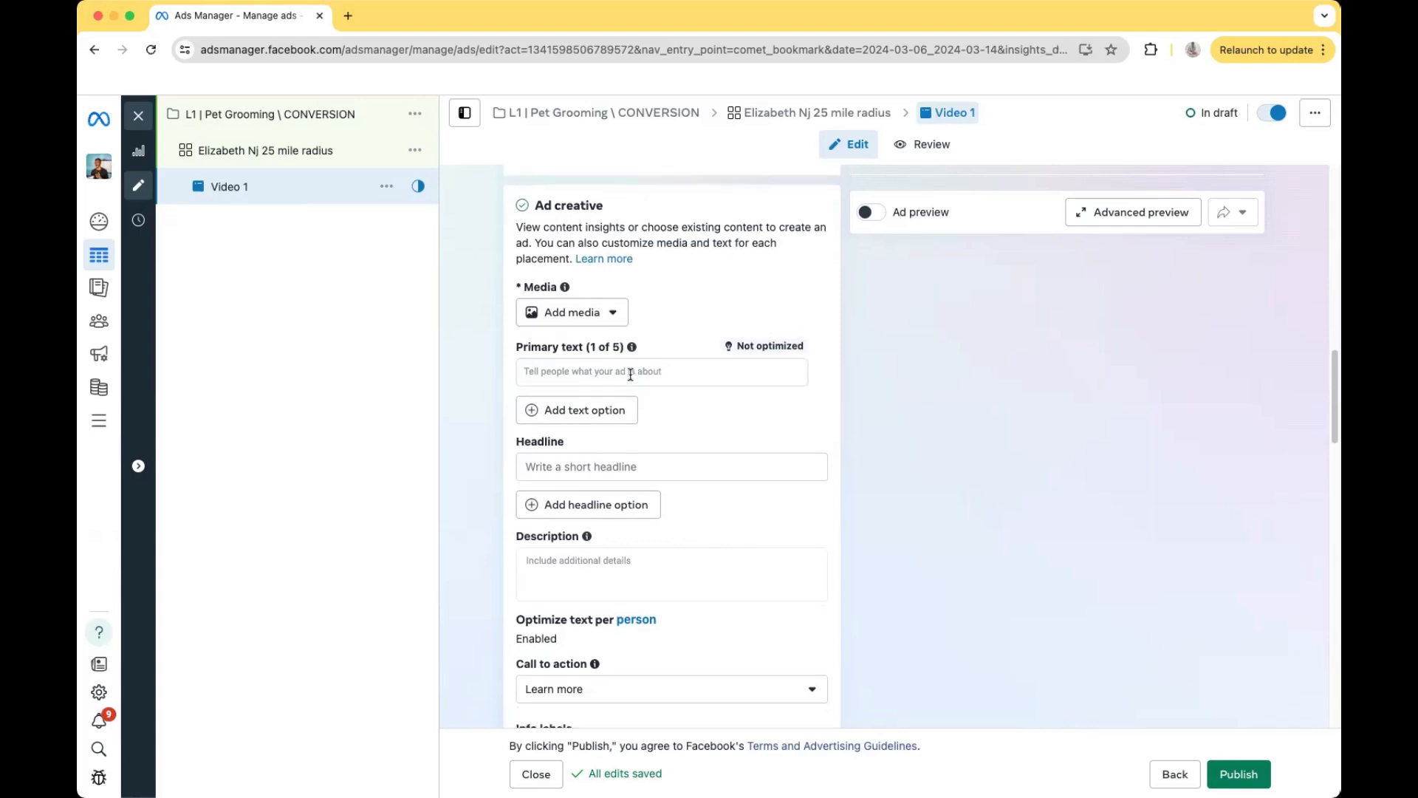
{"action": "left_click", "coordinate": [574, 455]}
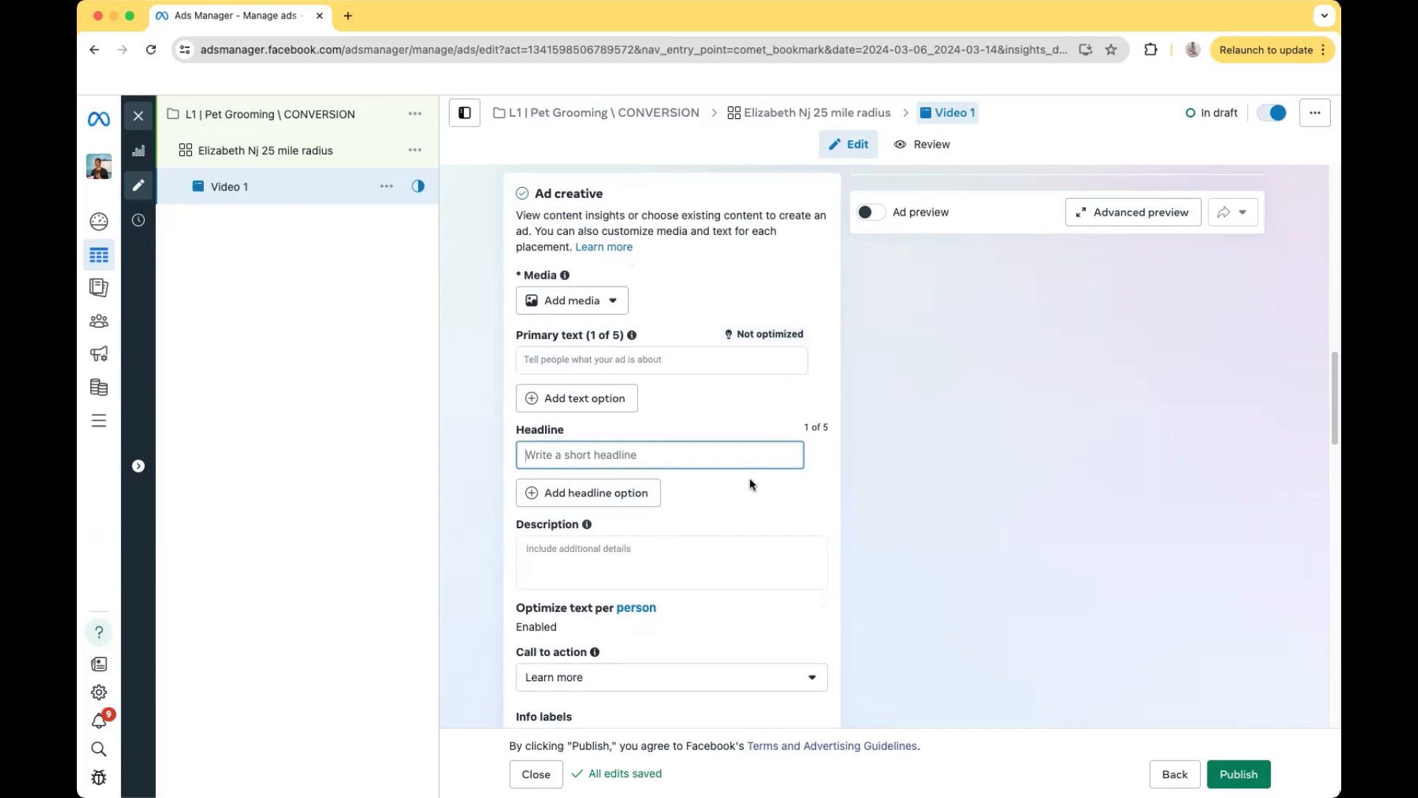
{"action": "scroll", "coordinate": [602, 451], "scroll_direction": "down", "scroll_amount": 1}
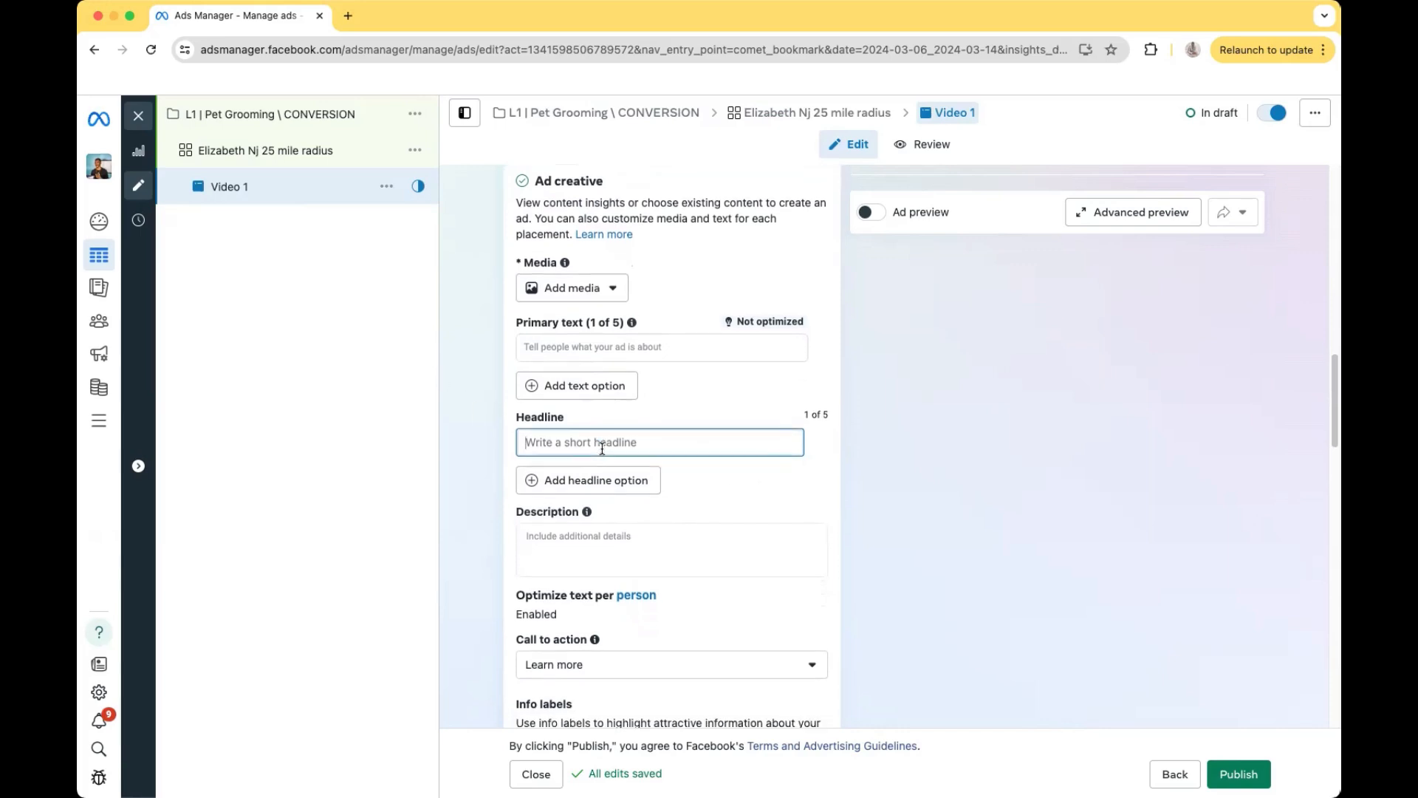
{"action": "scroll", "coordinate": [603, 449], "scroll_direction": "down", "scroll_amount": 1}
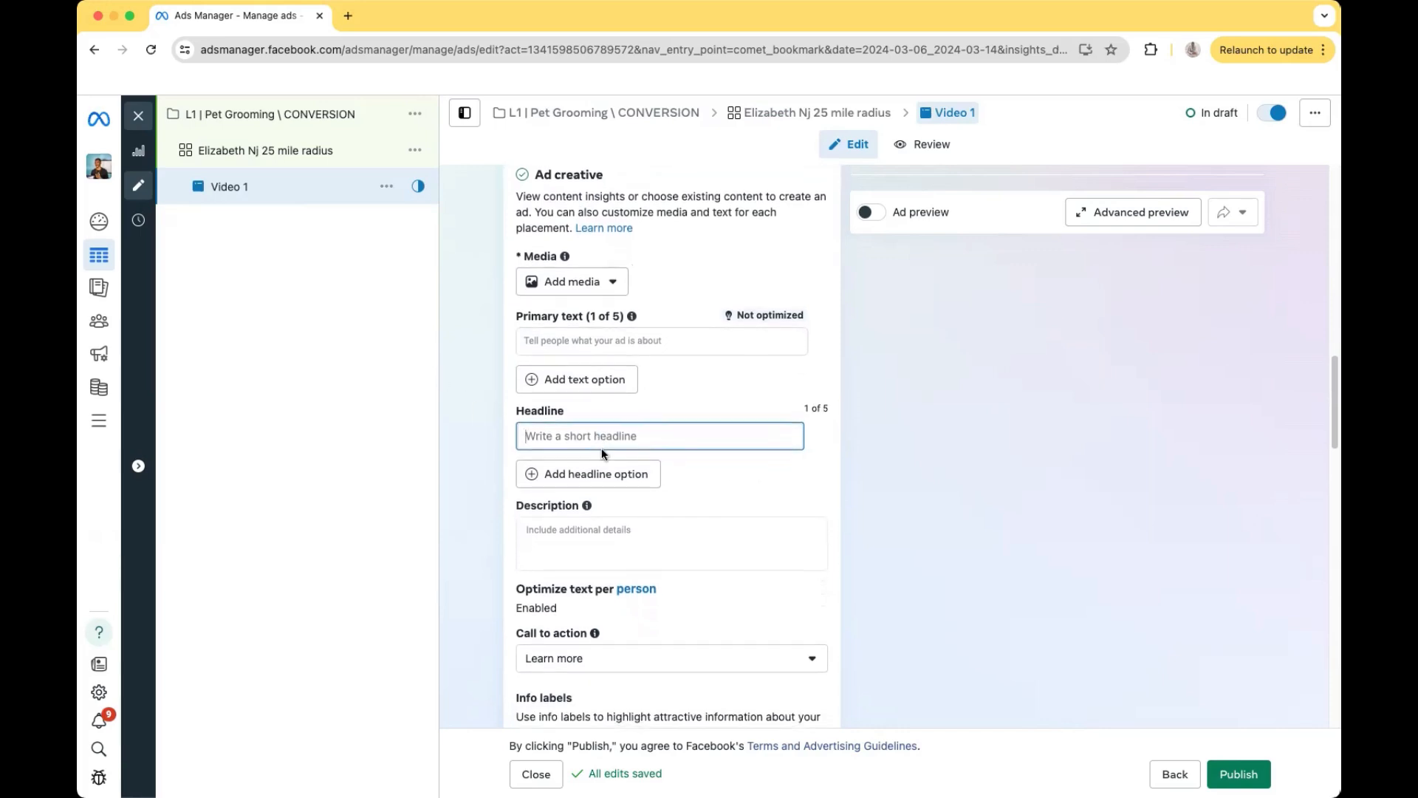
{"action": "scroll", "coordinate": [602, 447], "scroll_direction": "down", "scroll_amount": 1}
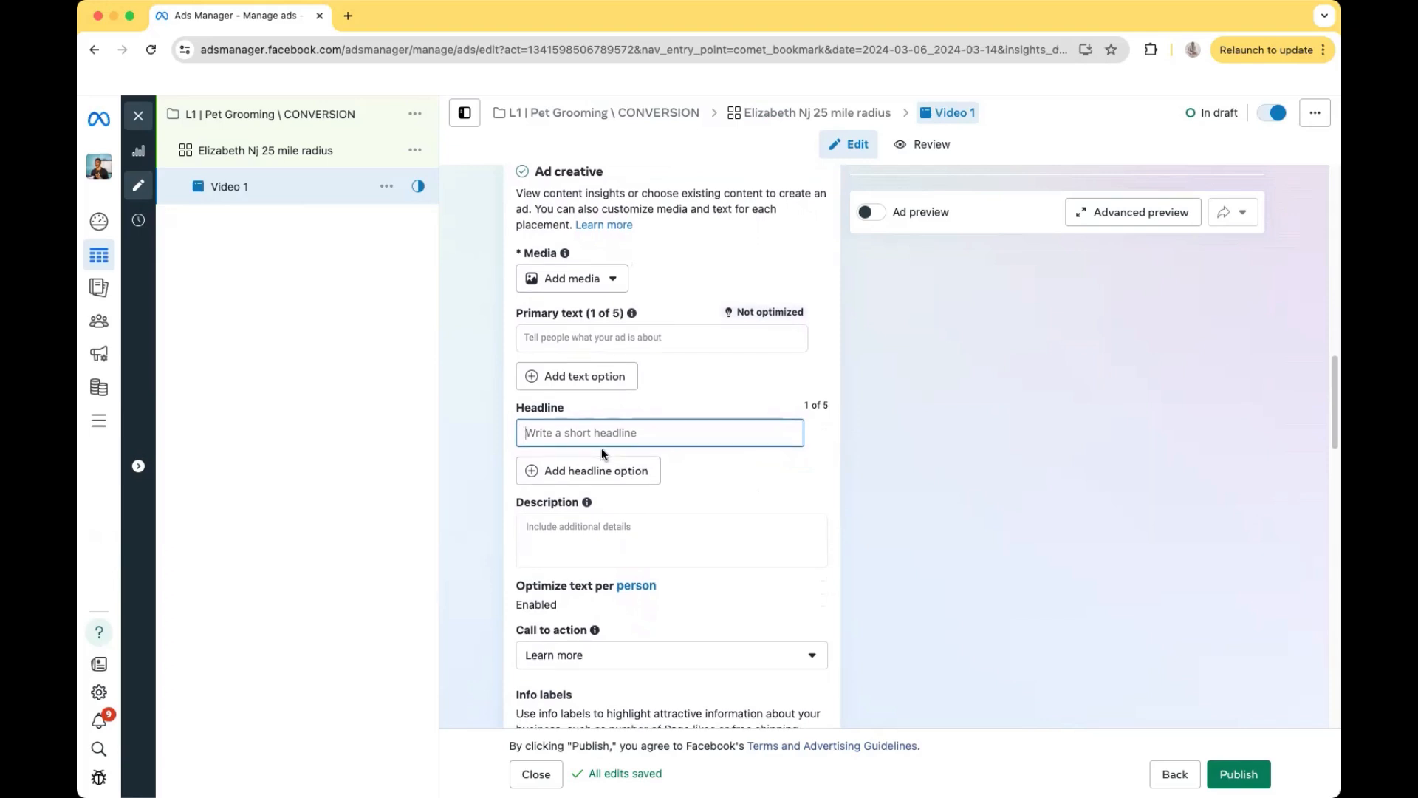
Look through the available call-to-action options for the ad and close the list
{"action": "scroll", "coordinate": [601, 448], "scroll_direction": "down", "scroll_amount": 5}
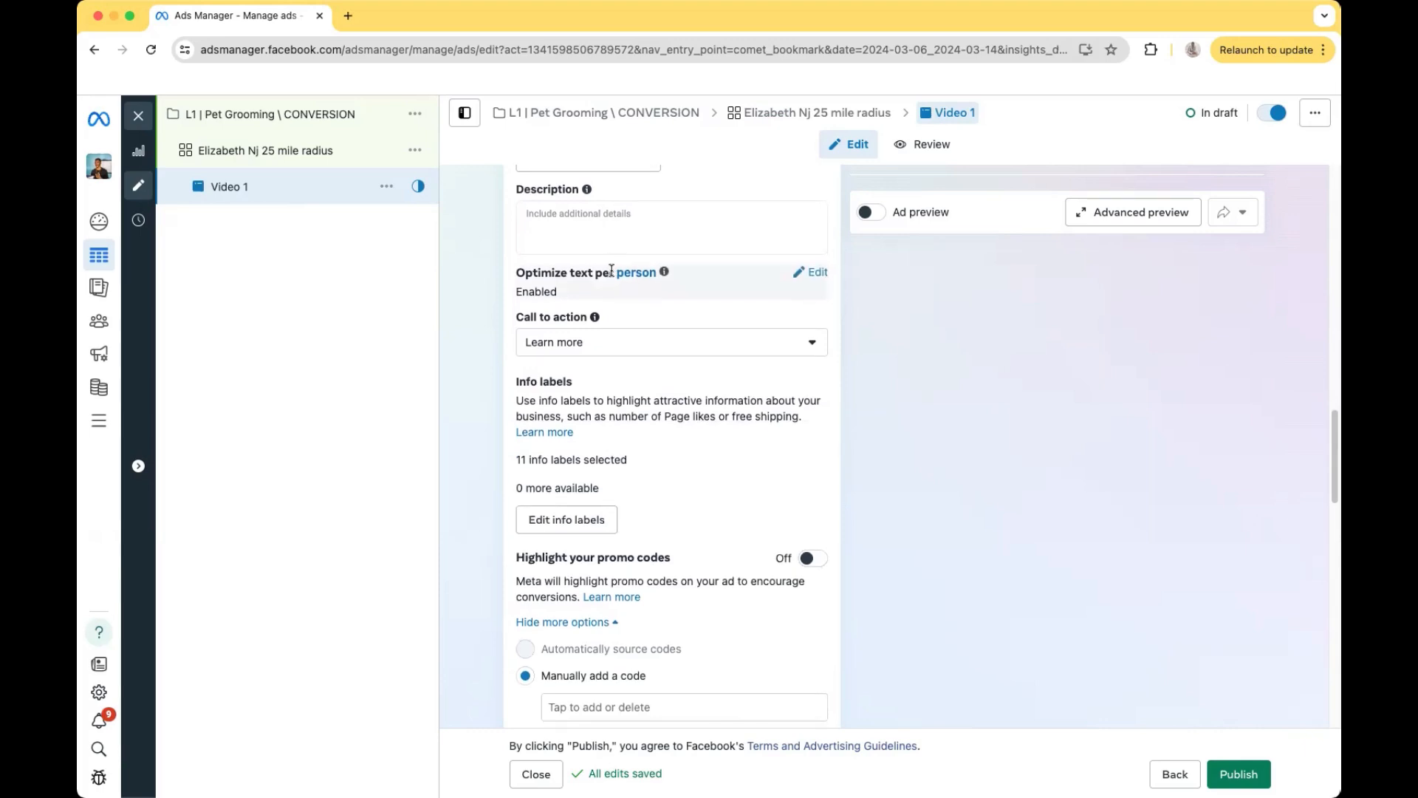
{"action": "scroll", "coordinate": [605, 303], "scroll_direction": "up", "scroll_amount": 1}
{"action": "scroll", "coordinate": [630, 328], "scroll_direction": "down", "scroll_amount": 2}
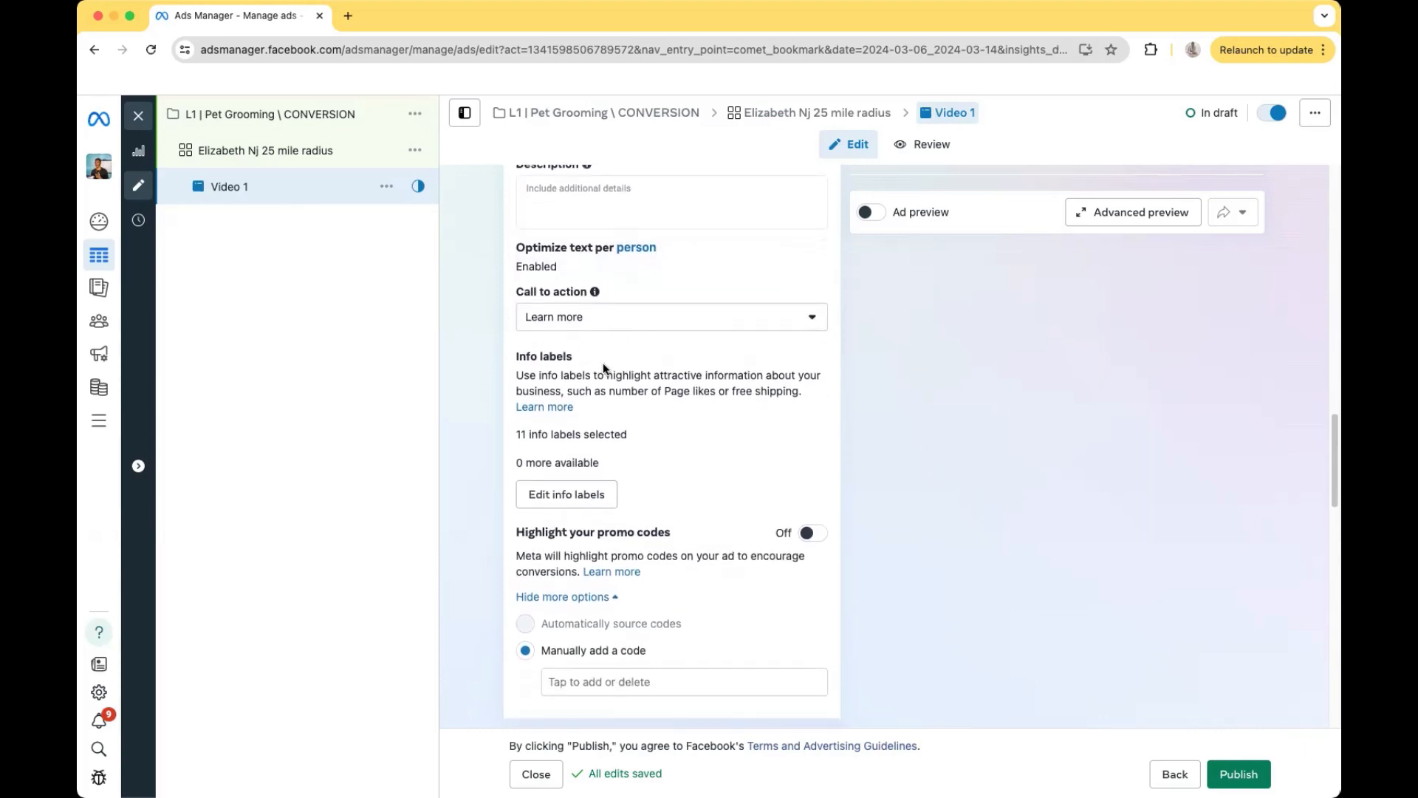
{"action": "left_click", "coordinate": [629, 323]}
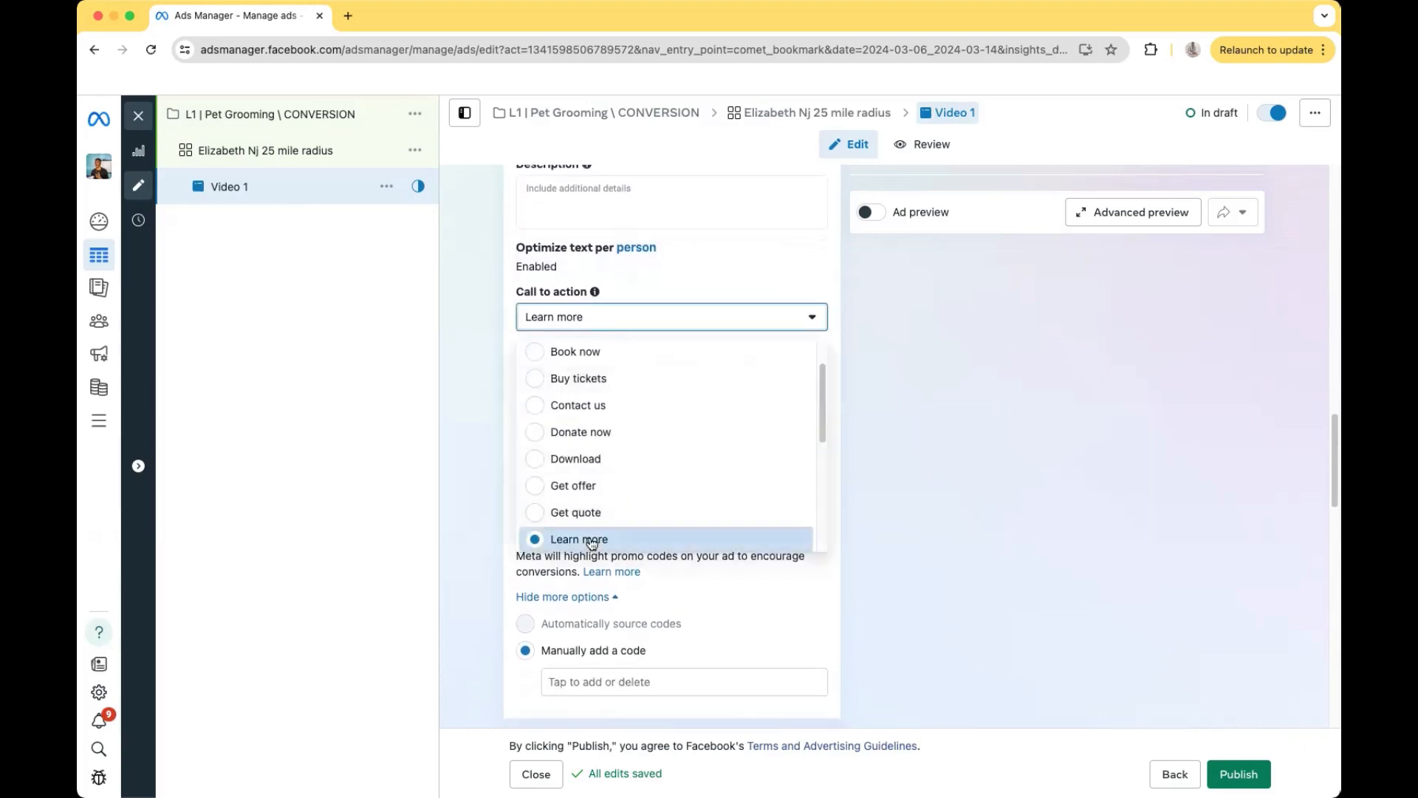
{"action": "scroll", "coordinate": [613, 491], "scroll_direction": "up", "scroll_amount": 1}
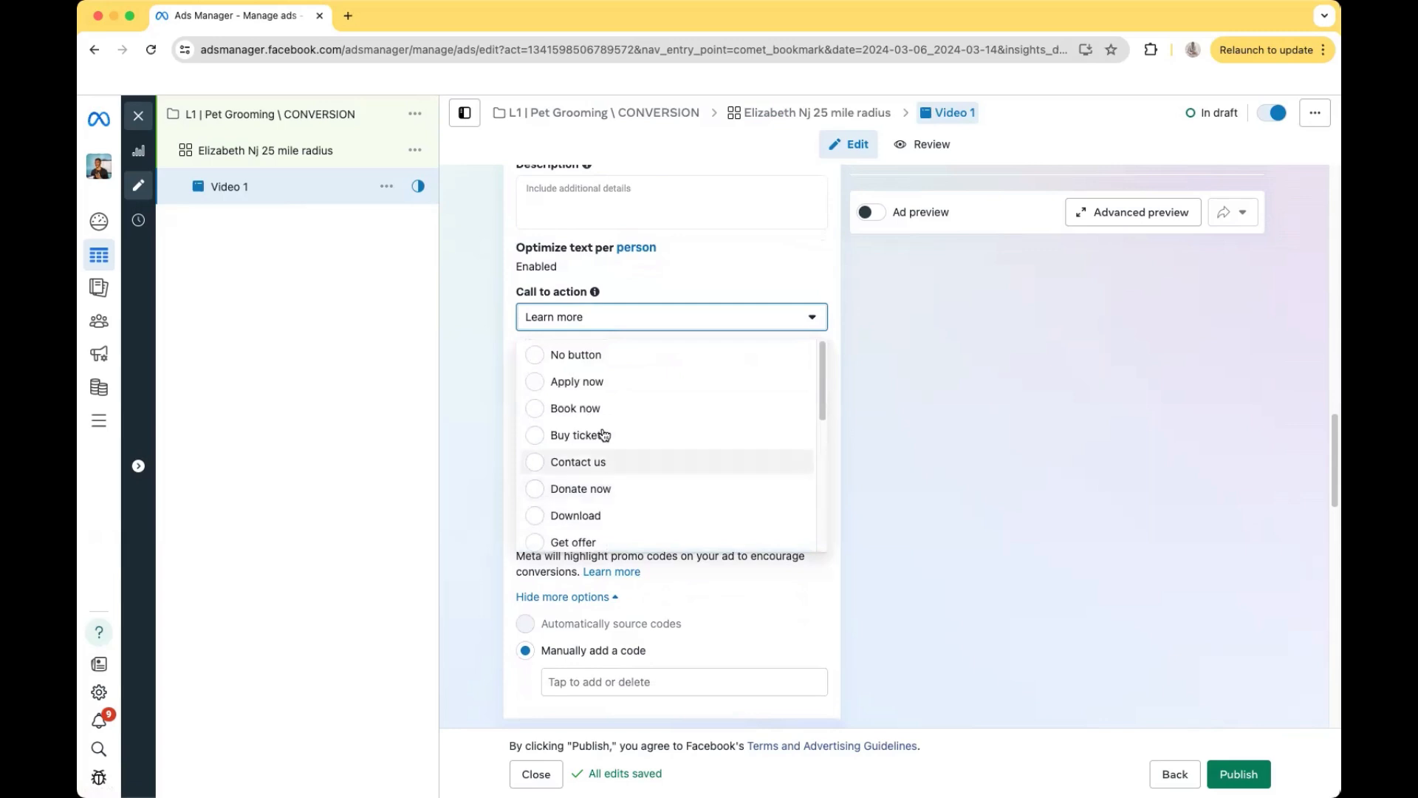
{"action": "scroll", "coordinate": [618, 419], "scroll_direction": "down", "scroll_amount": 2}
{"action": "scroll", "coordinate": [617, 423], "scroll_direction": "down", "scroll_amount": 3}
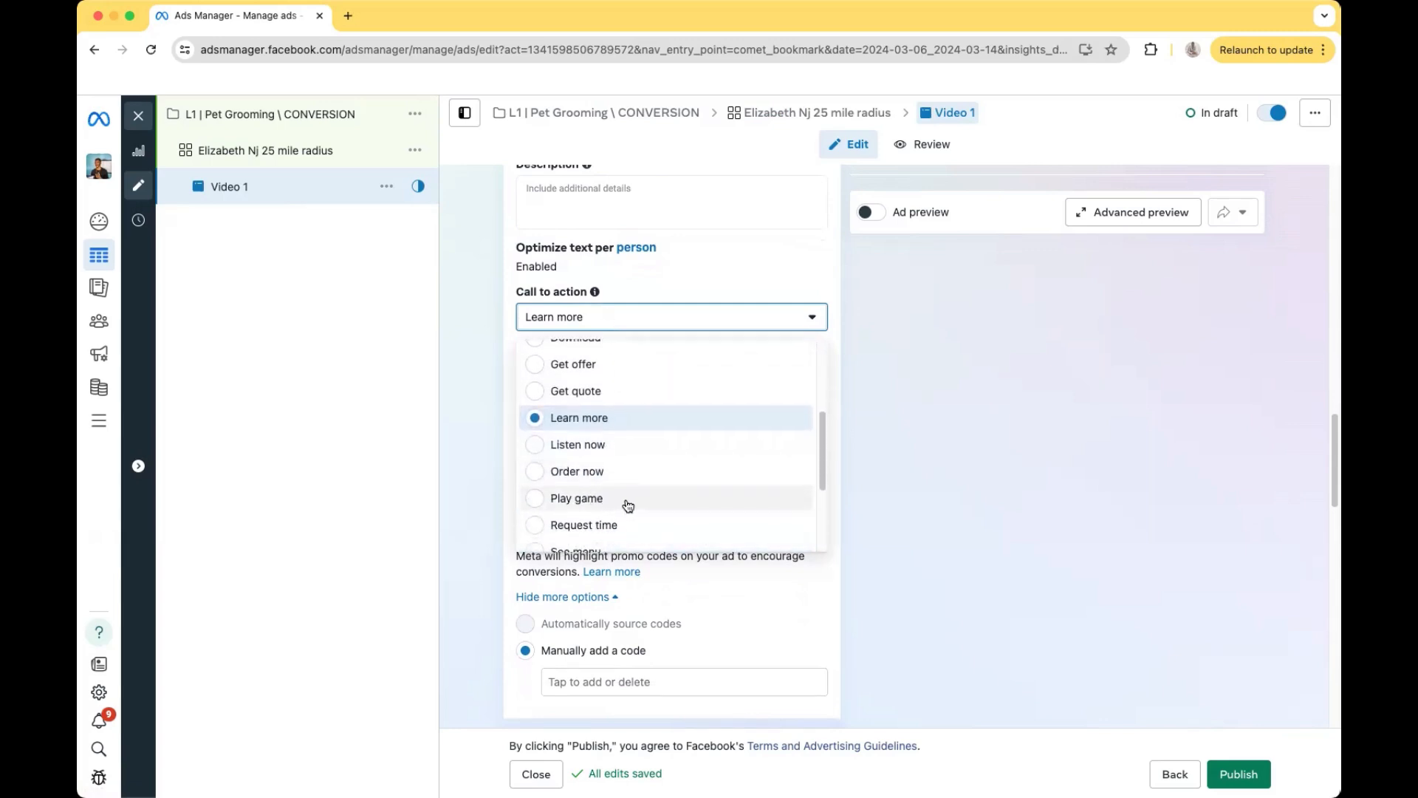
{"action": "scroll", "coordinate": [625, 506], "scroll_direction": "down", "scroll_amount": 3}
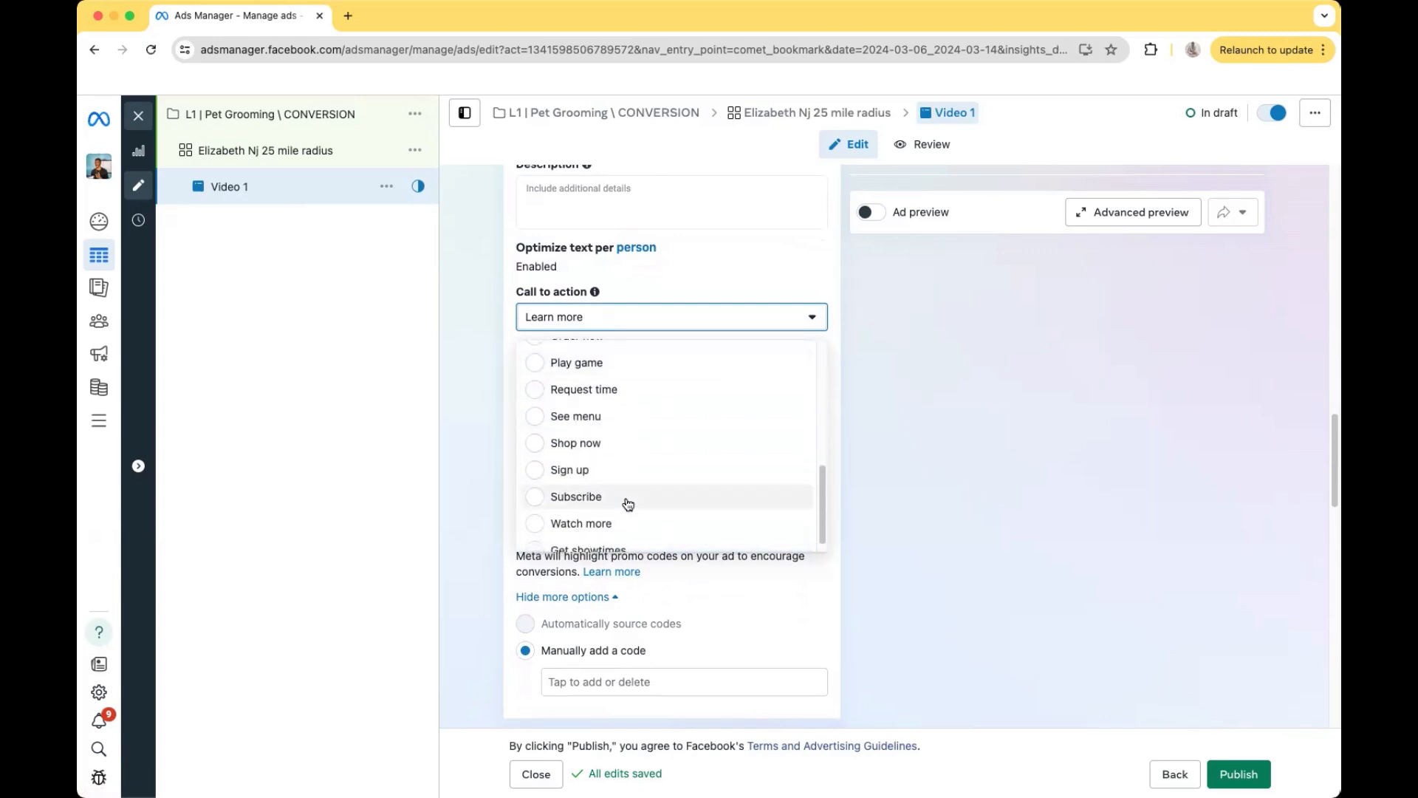
{"action": "left_click", "coordinate": [472, 503]}
Examine the ad's info labels, promo codes, website destination, browser add-ons and tracking settings
{"action": "scroll", "coordinate": [599, 428], "scroll_direction": "down", "scroll_amount": 1}
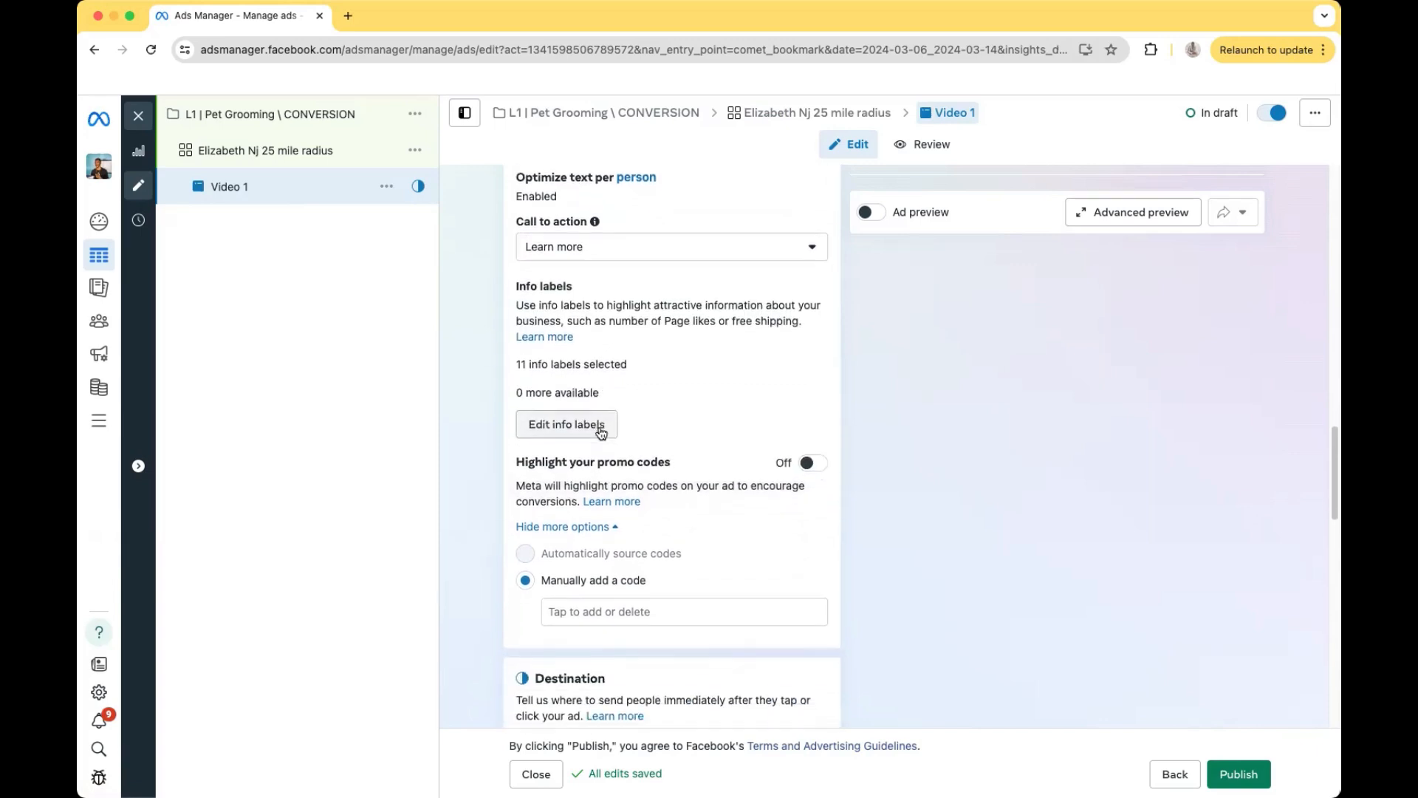
{"action": "scroll", "coordinate": [599, 429], "scroll_direction": "down", "scroll_amount": 3}
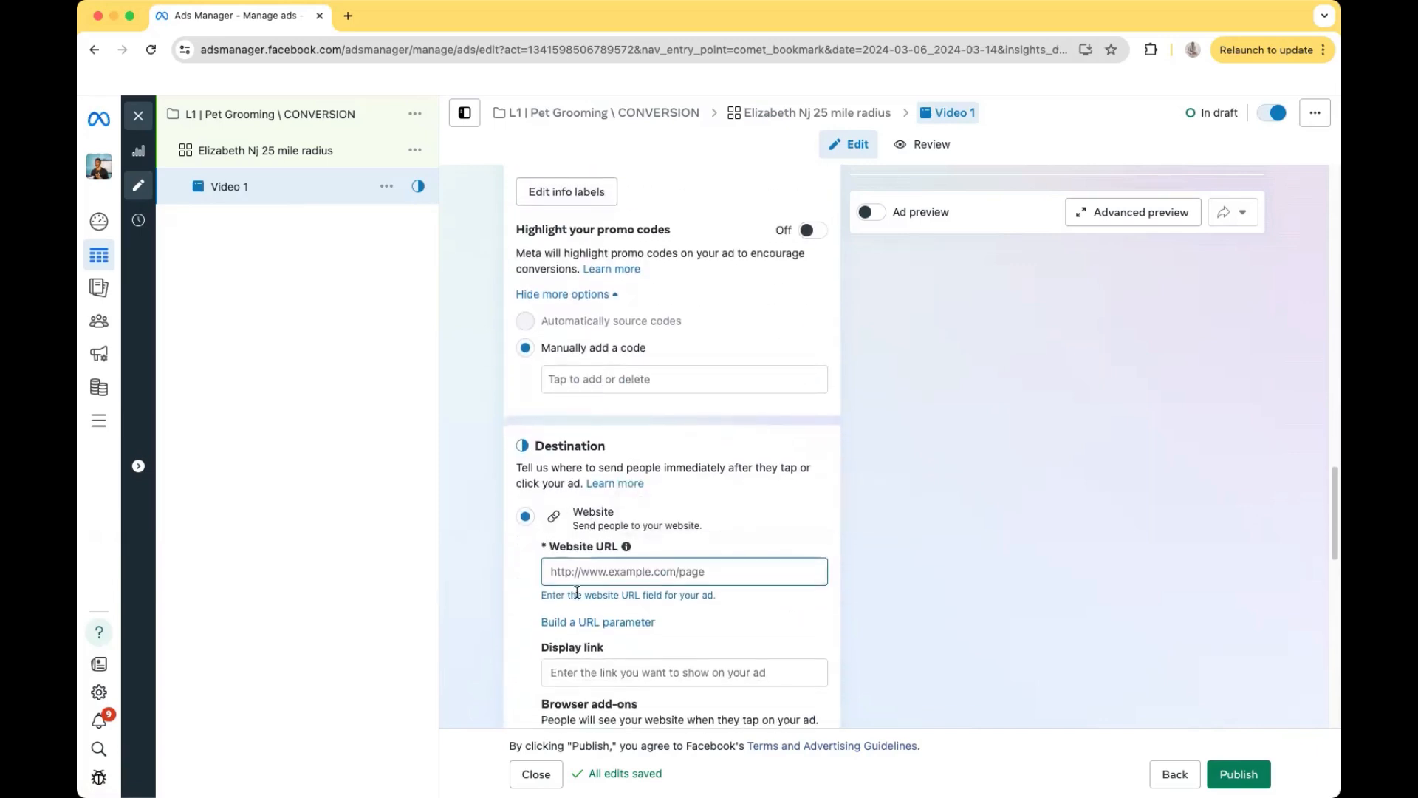
{"action": "left_click", "coordinate": [577, 573]}
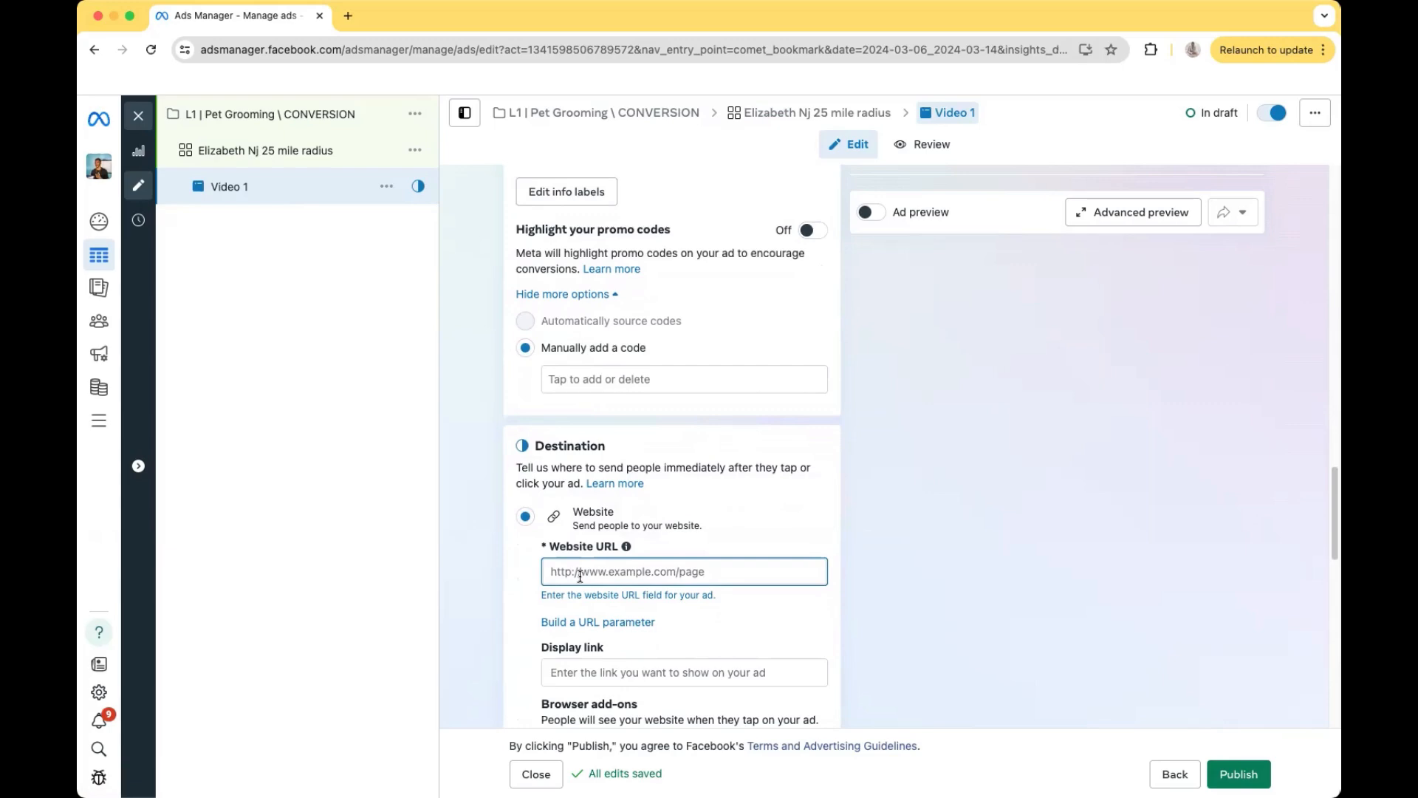
{"action": "scroll", "coordinate": [580, 577], "scroll_direction": "down", "scroll_amount": 8}
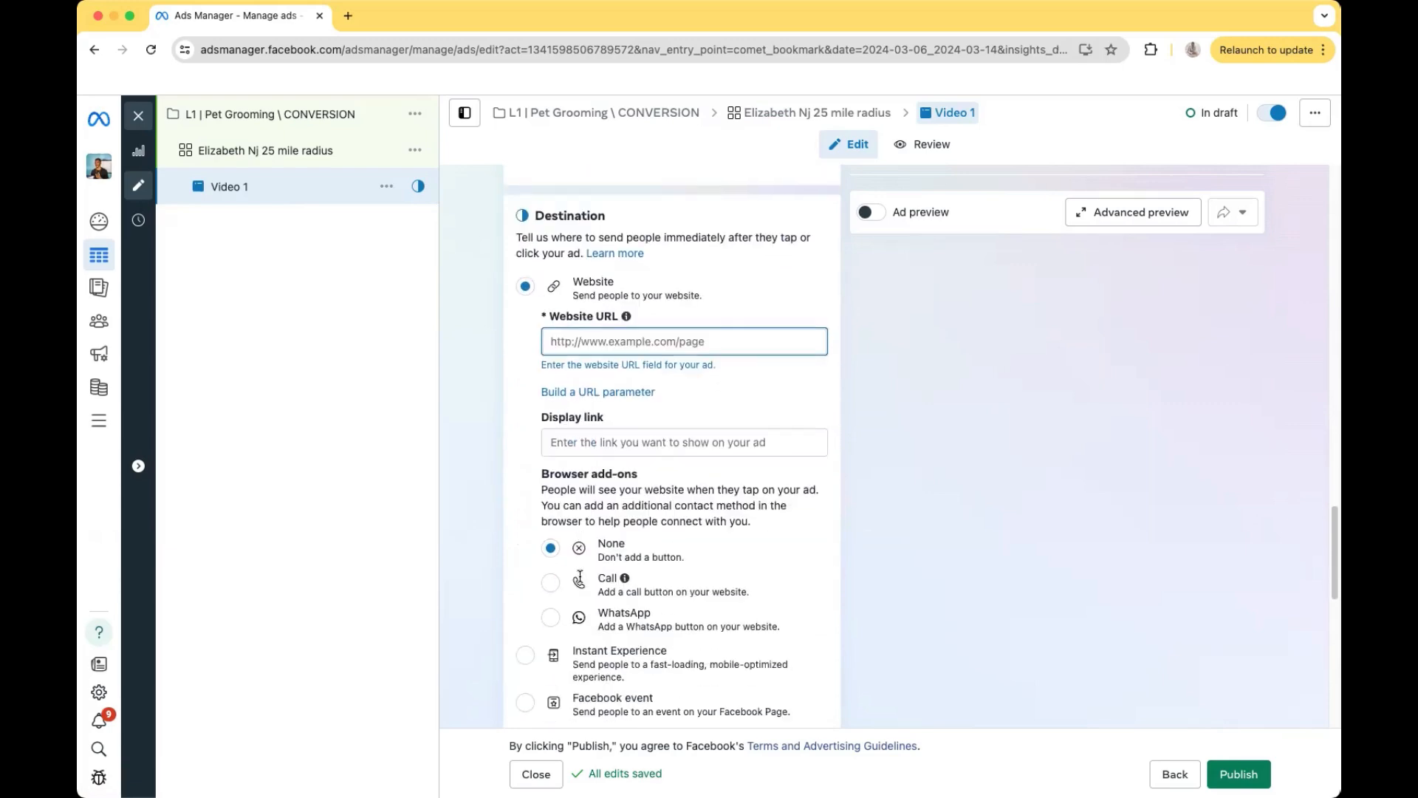
{"action": "scroll", "coordinate": [669, 419], "scroll_direction": "down", "scroll_amount": 5}
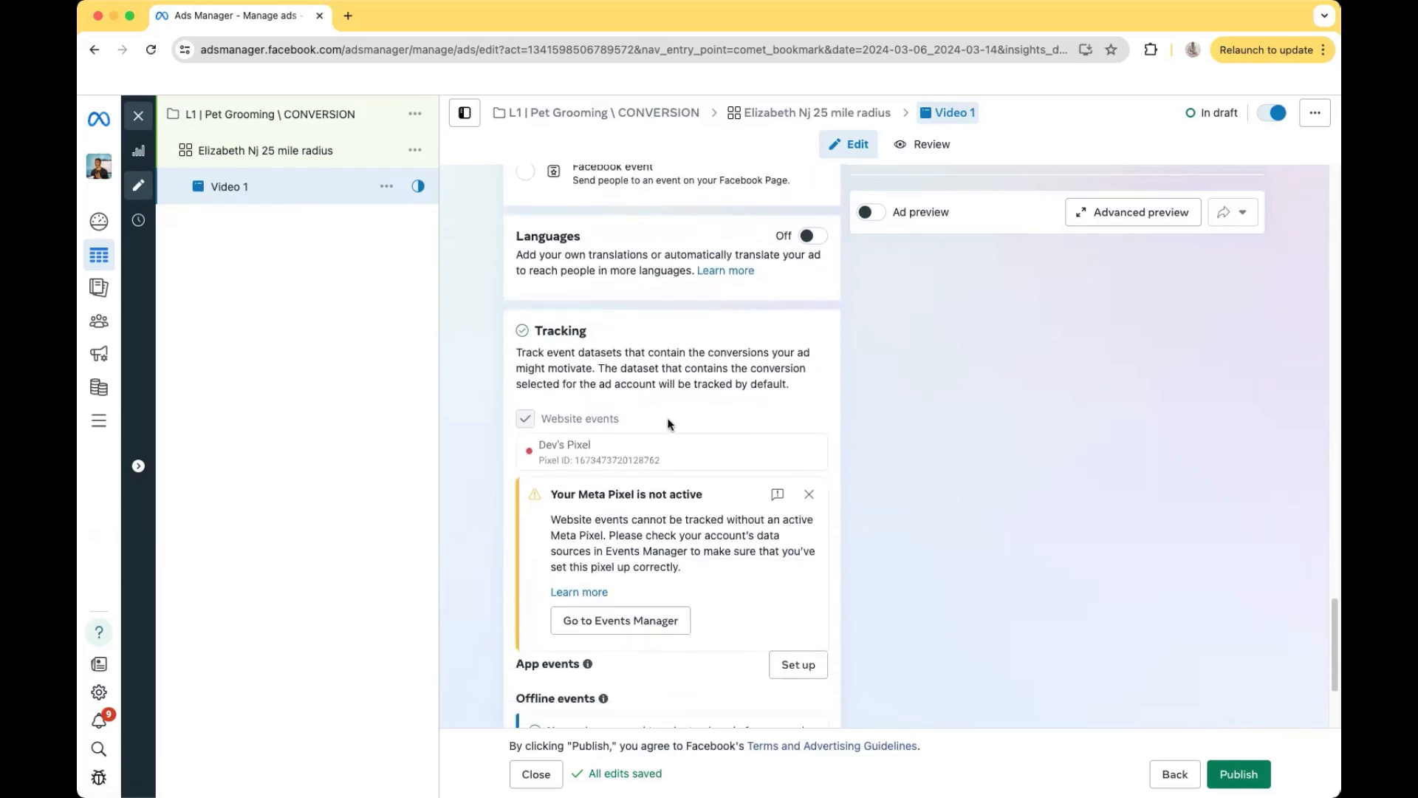
{"action": "scroll", "coordinate": [717, 470], "scroll_direction": "up", "scroll_amount": 15}
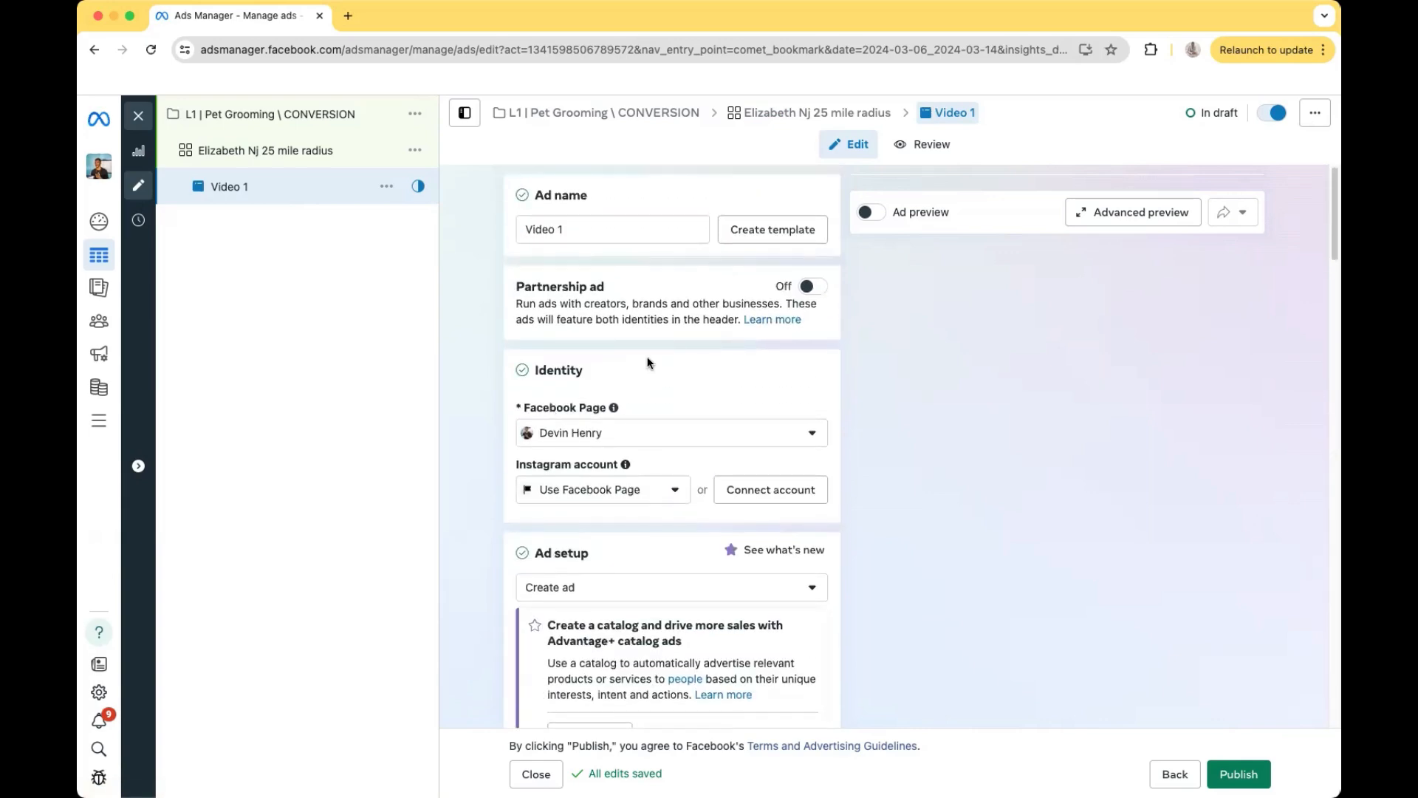
Quick-duplicate the "Elizabeth Nj 25 mile radius" ad set together with its Video 1 ad
{"action": "left_click", "coordinate": [252, 158]}
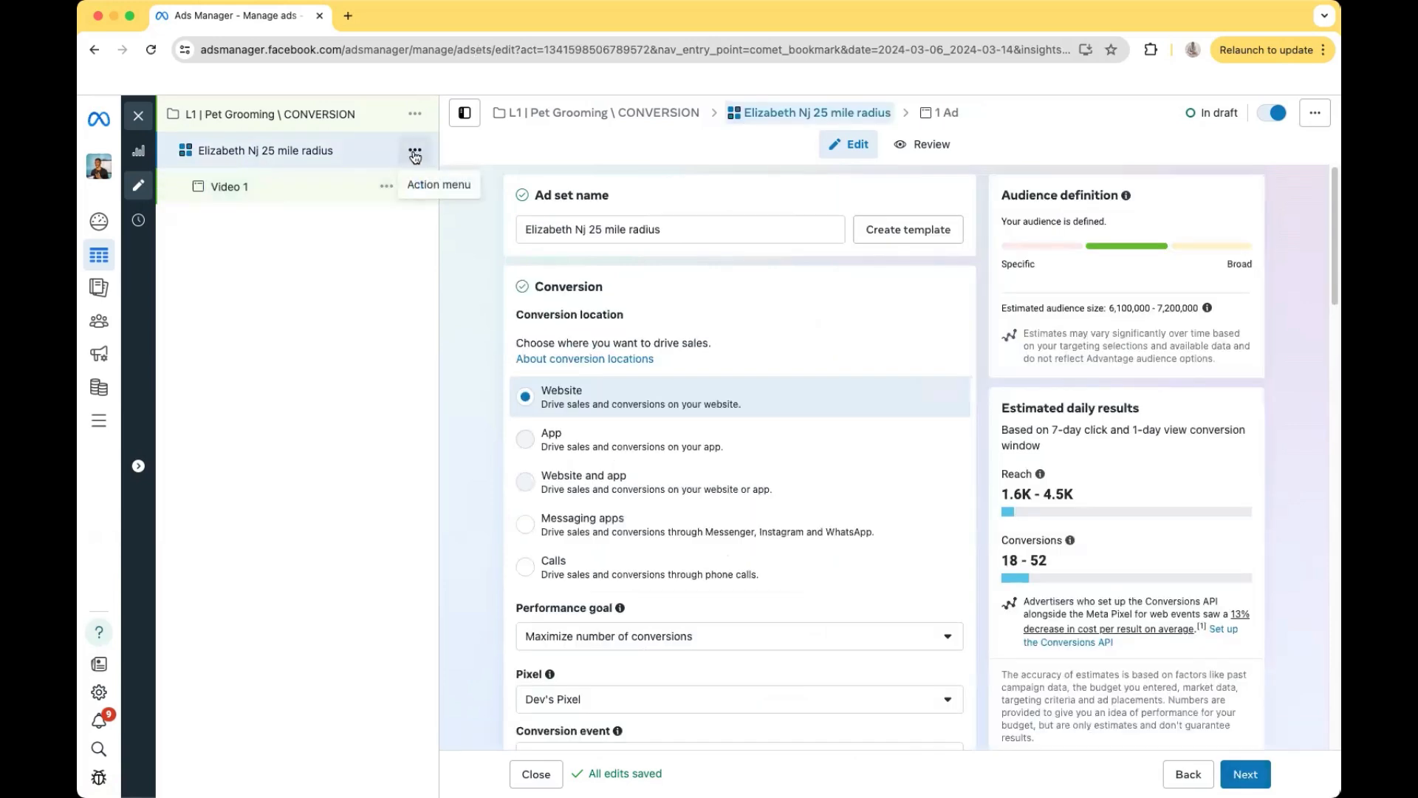
{"action": "left_click", "coordinate": [414, 154]}
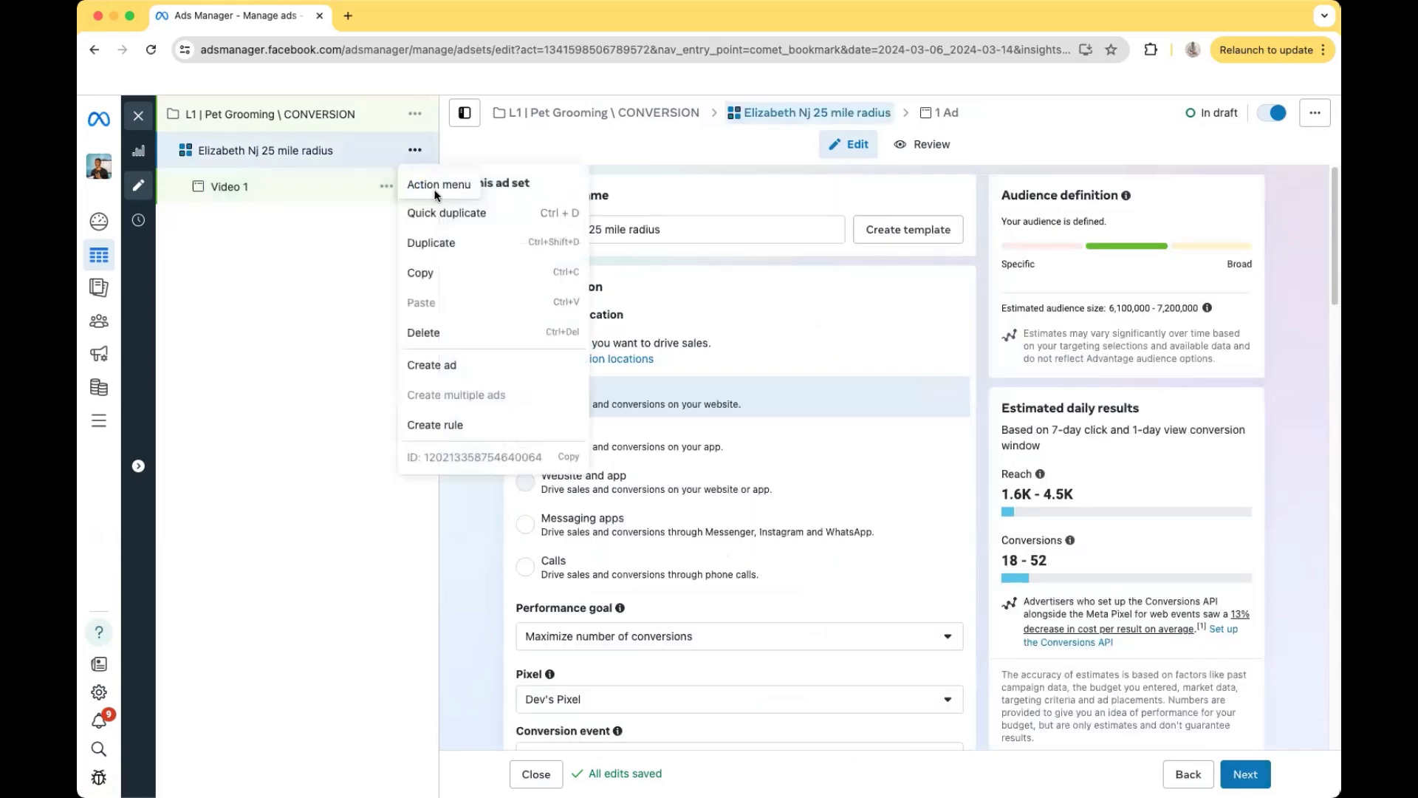
{"action": "left_click", "coordinate": [441, 214]}
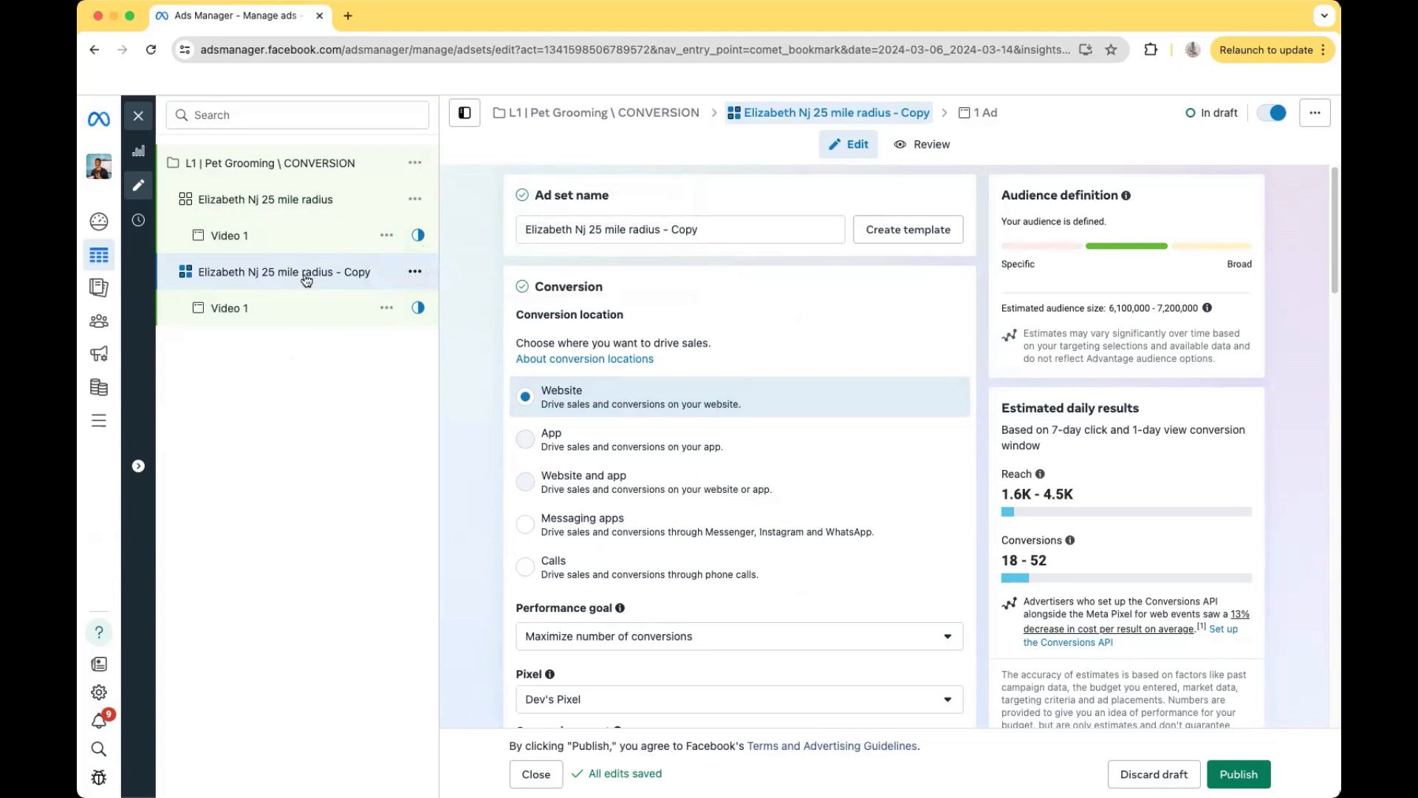
{"action": "scroll", "coordinate": [619, 412], "scroll_direction": "down", "scroll_amount": 2}
{"action": "scroll", "coordinate": [619, 413], "scroll_direction": "up", "scroll_amount": 2}
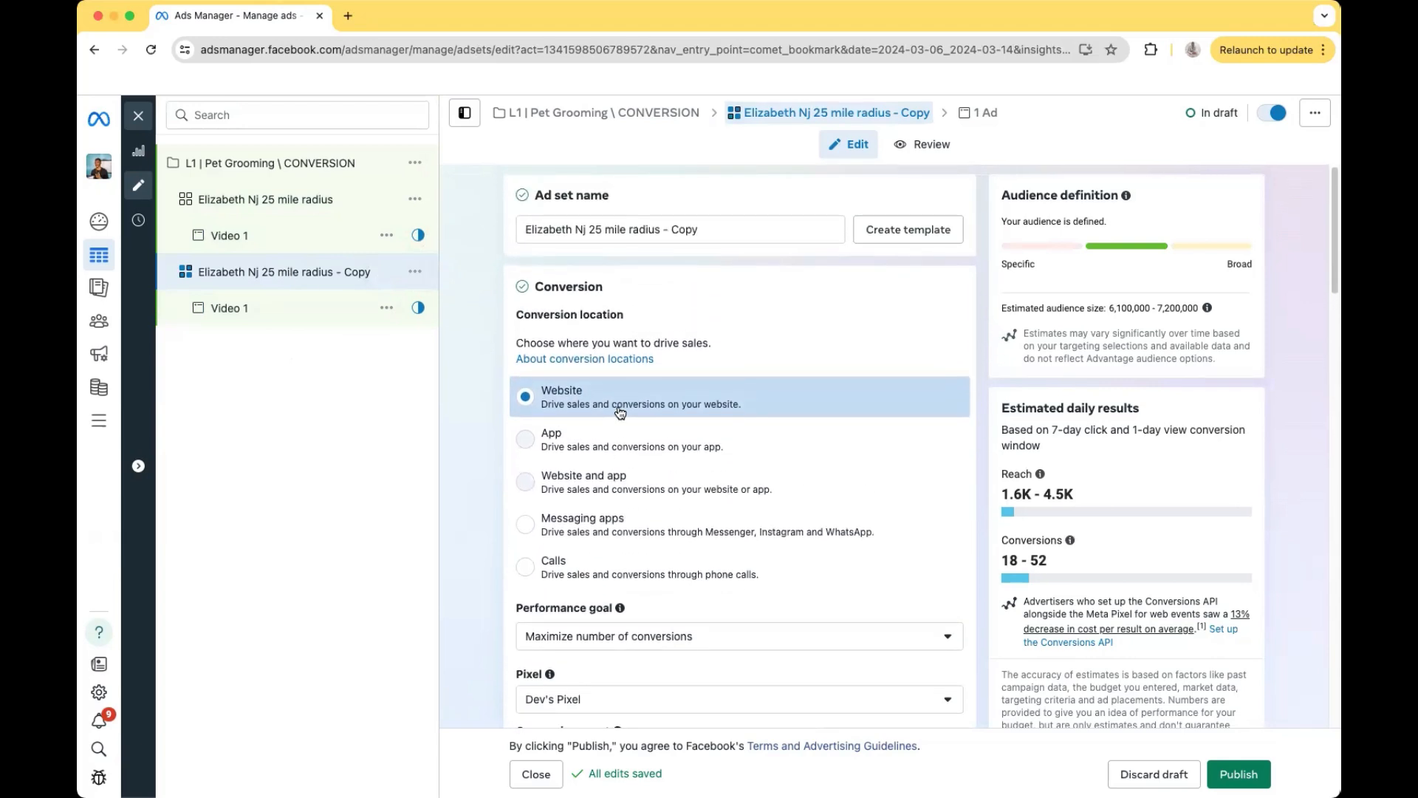
Rename the duplicated ad set as "Elizabeth Nj 25 mile radius -", dropping the "Copy" suffix
{"action": "left_click", "coordinate": [718, 224]}
{"action": "key", "text": "BackSpace"}
{"action": "key", "text": "BackSpace"}
{"action": "key", "text": "BackSpace"}
{"action": "key", "text": "BackSpace"}
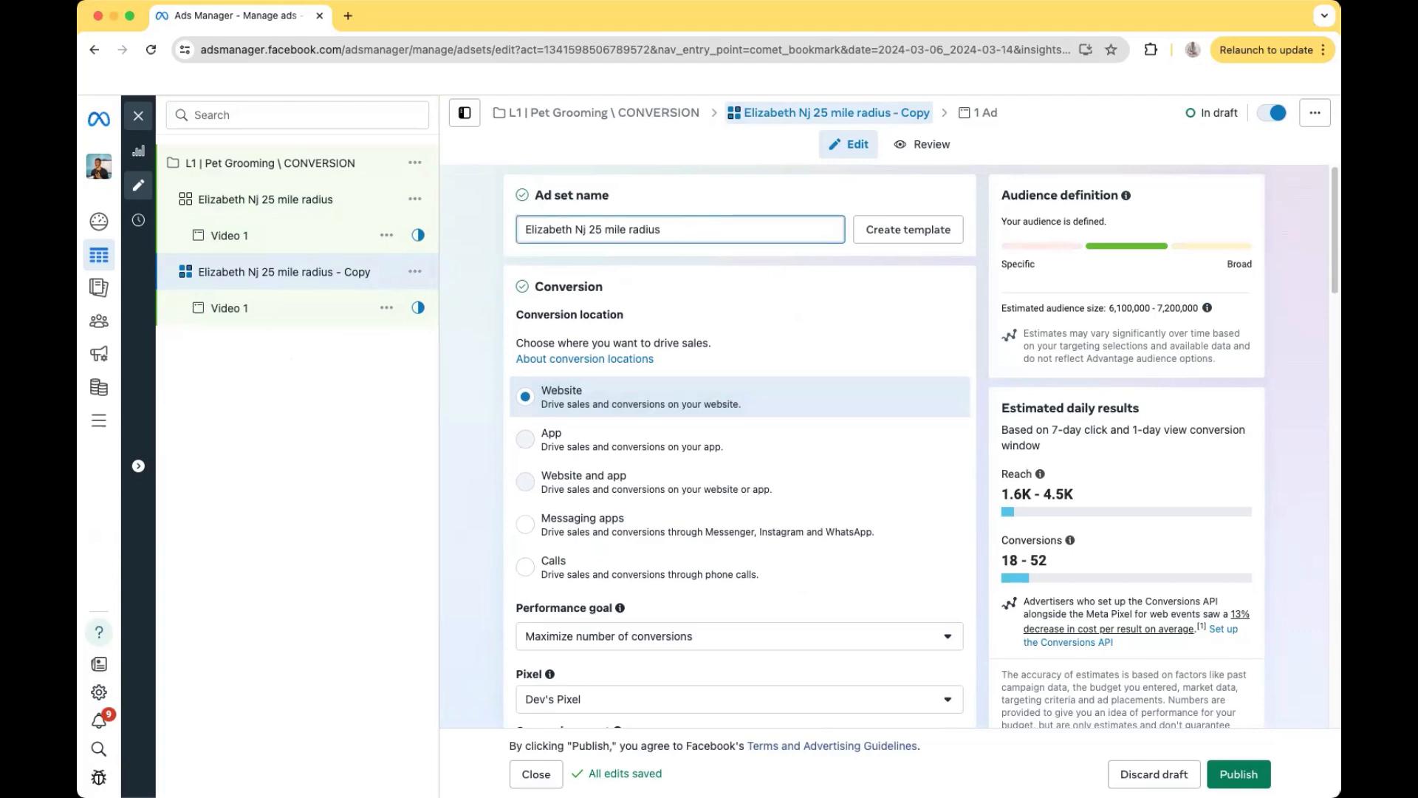
{"action": "type", "text": "-"}
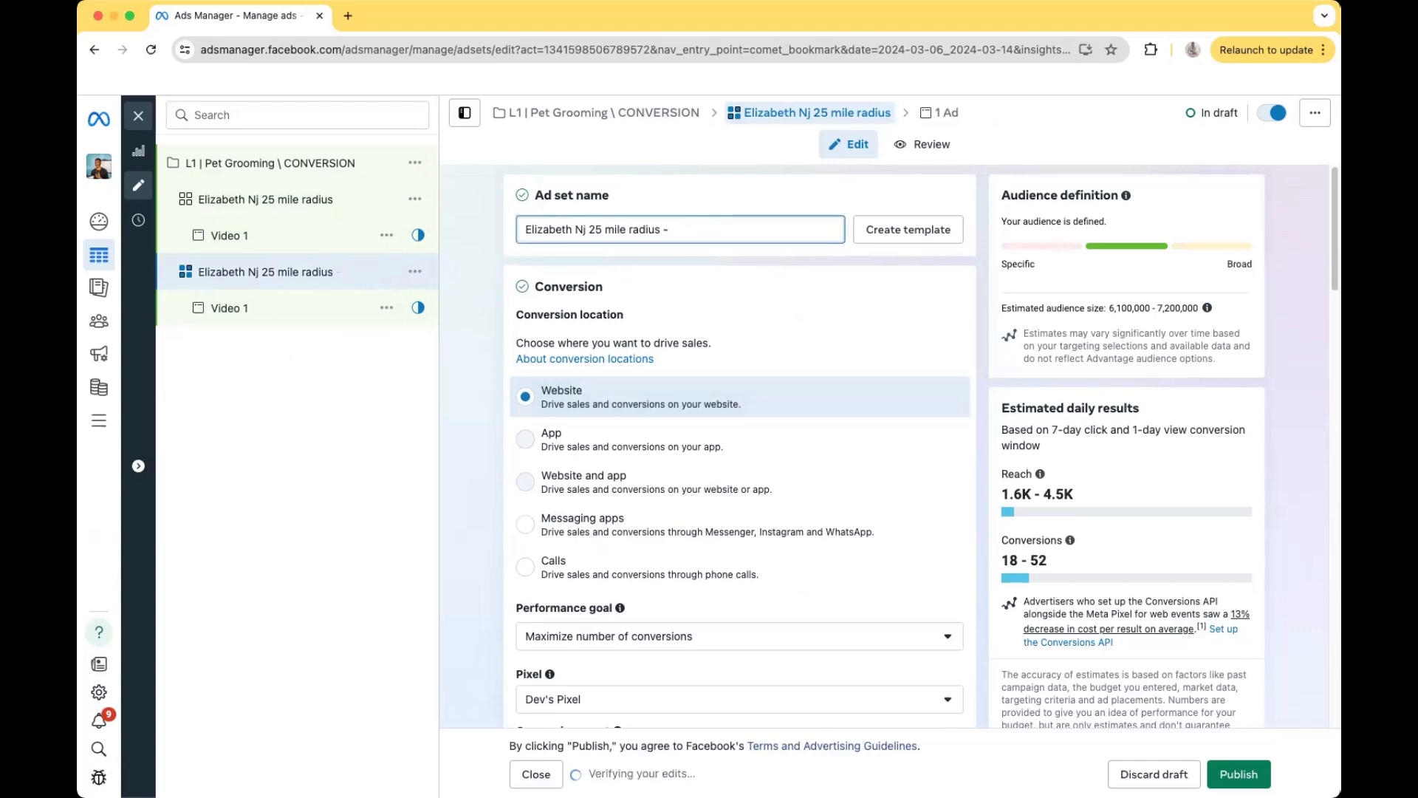
Switch the duplicated ad set from Advantage+ audience to the original audience options
{"action": "scroll", "coordinate": [721, 365], "scroll_direction": "down", "scroll_amount": 15}
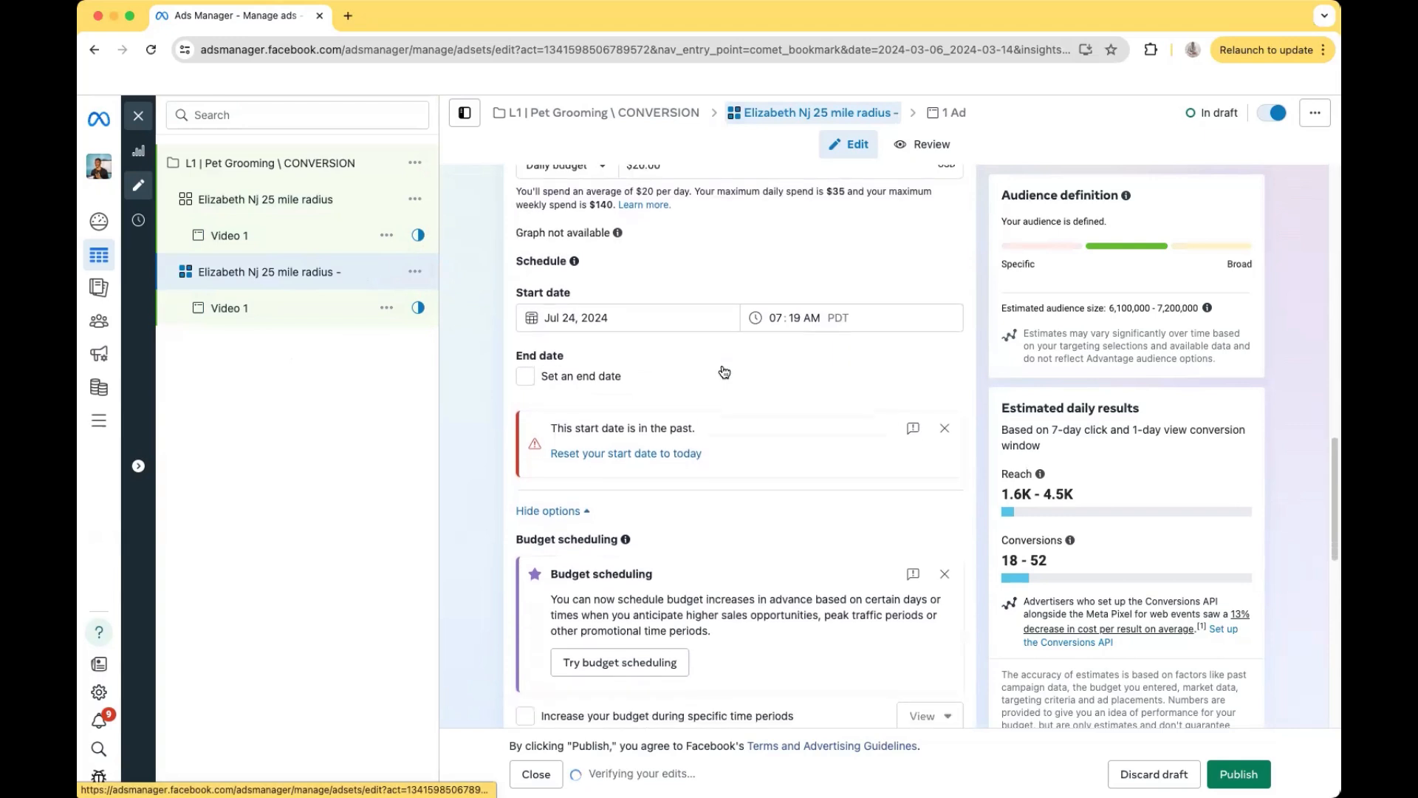
{"action": "scroll", "coordinate": [724, 372], "scroll_direction": "down", "scroll_amount": 6}
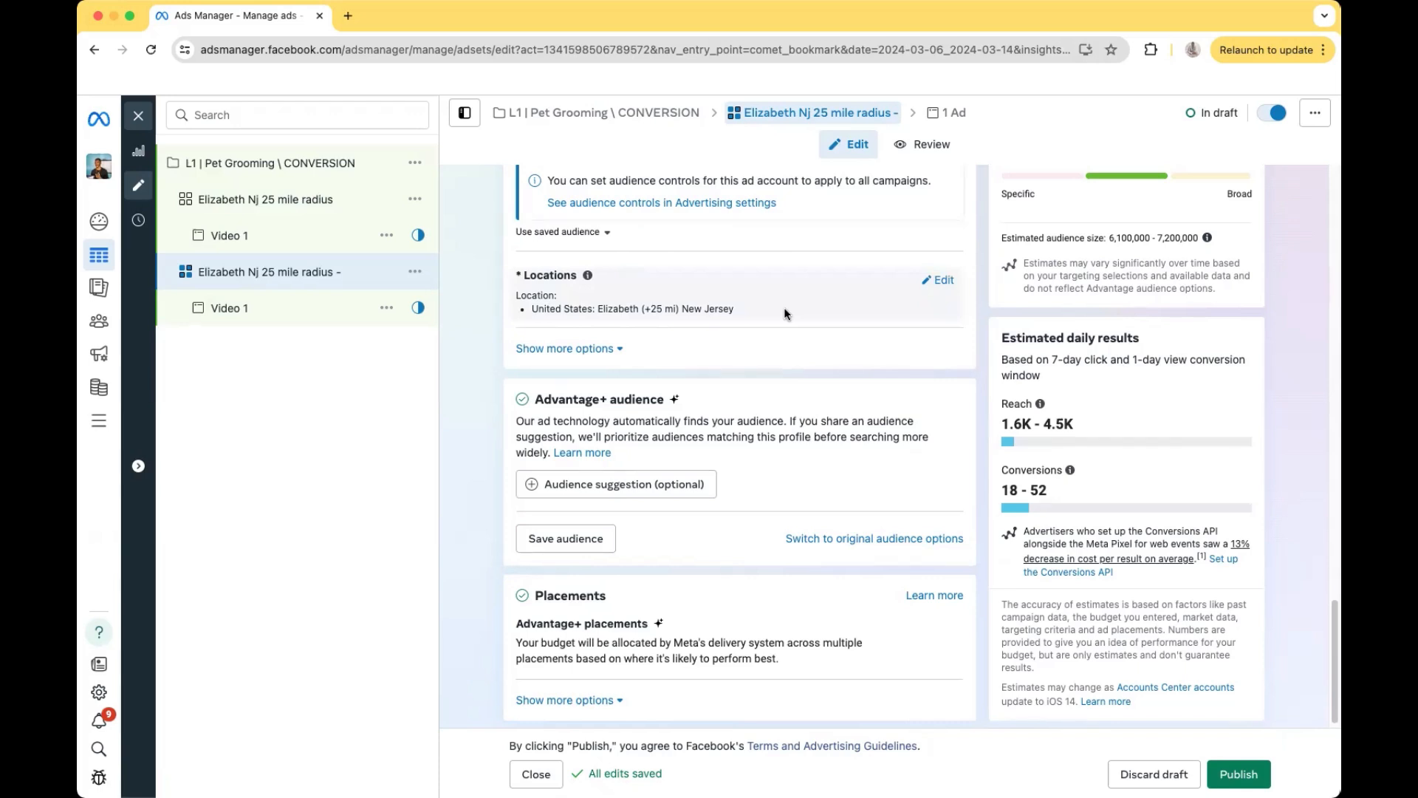
{"action": "scroll", "coordinate": [702, 399], "scroll_direction": "down", "scroll_amount": 1}
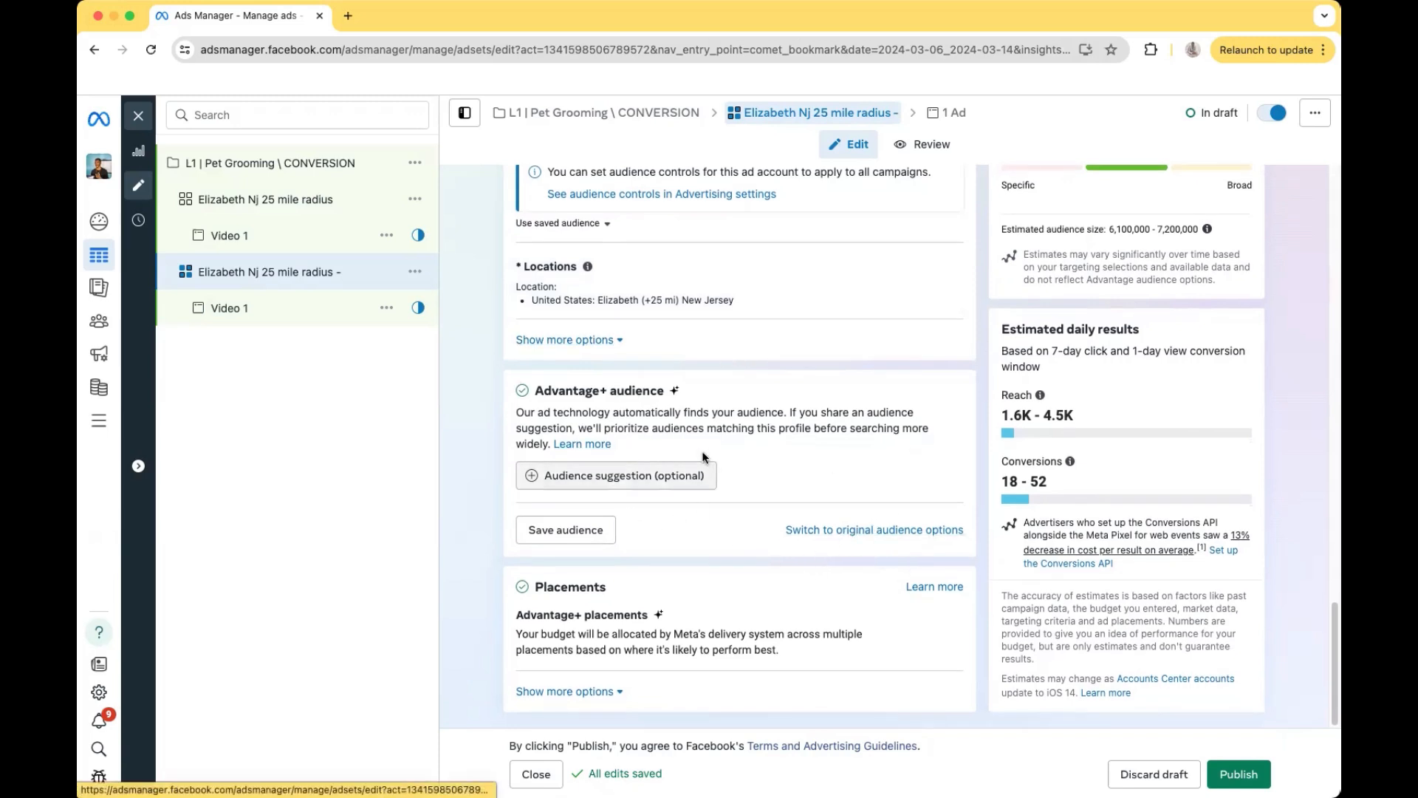
{"action": "left_click", "coordinate": [840, 529]}
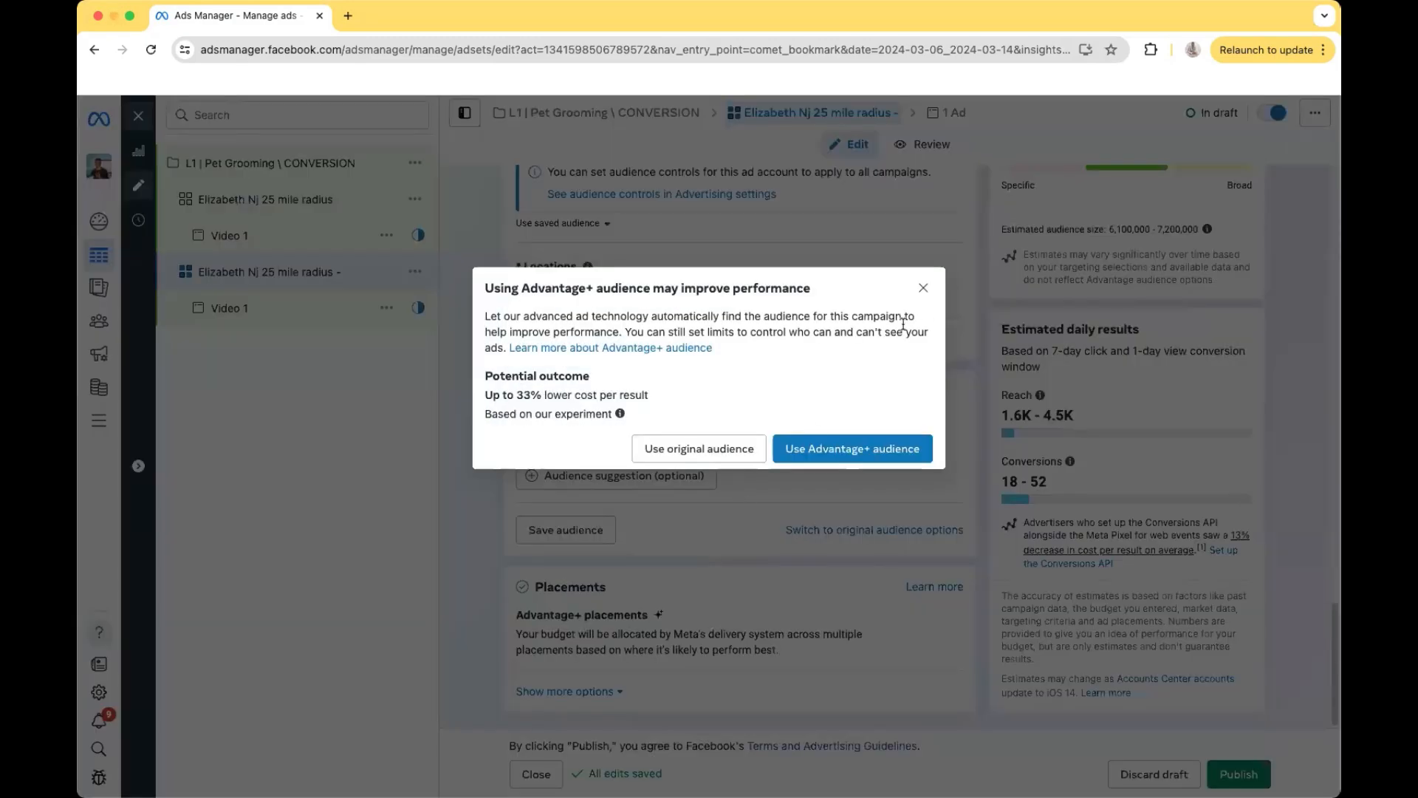
{"action": "left_click", "coordinate": [692, 447]}
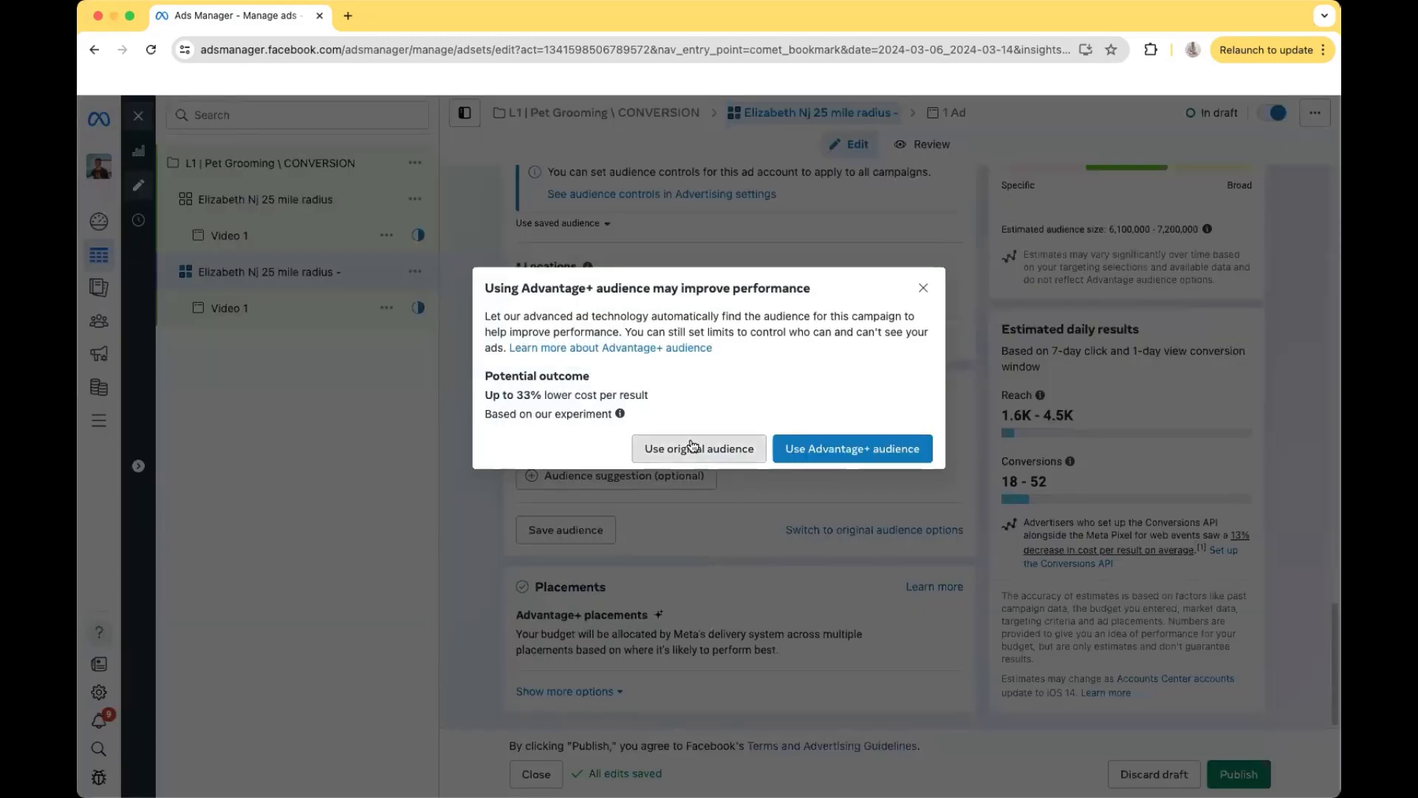
Examine the original audience settings for custom audiences, location, age, gender, detailed targeting and languages
{"action": "scroll", "coordinate": [630, 457], "scroll_direction": "down", "scroll_amount": 10}
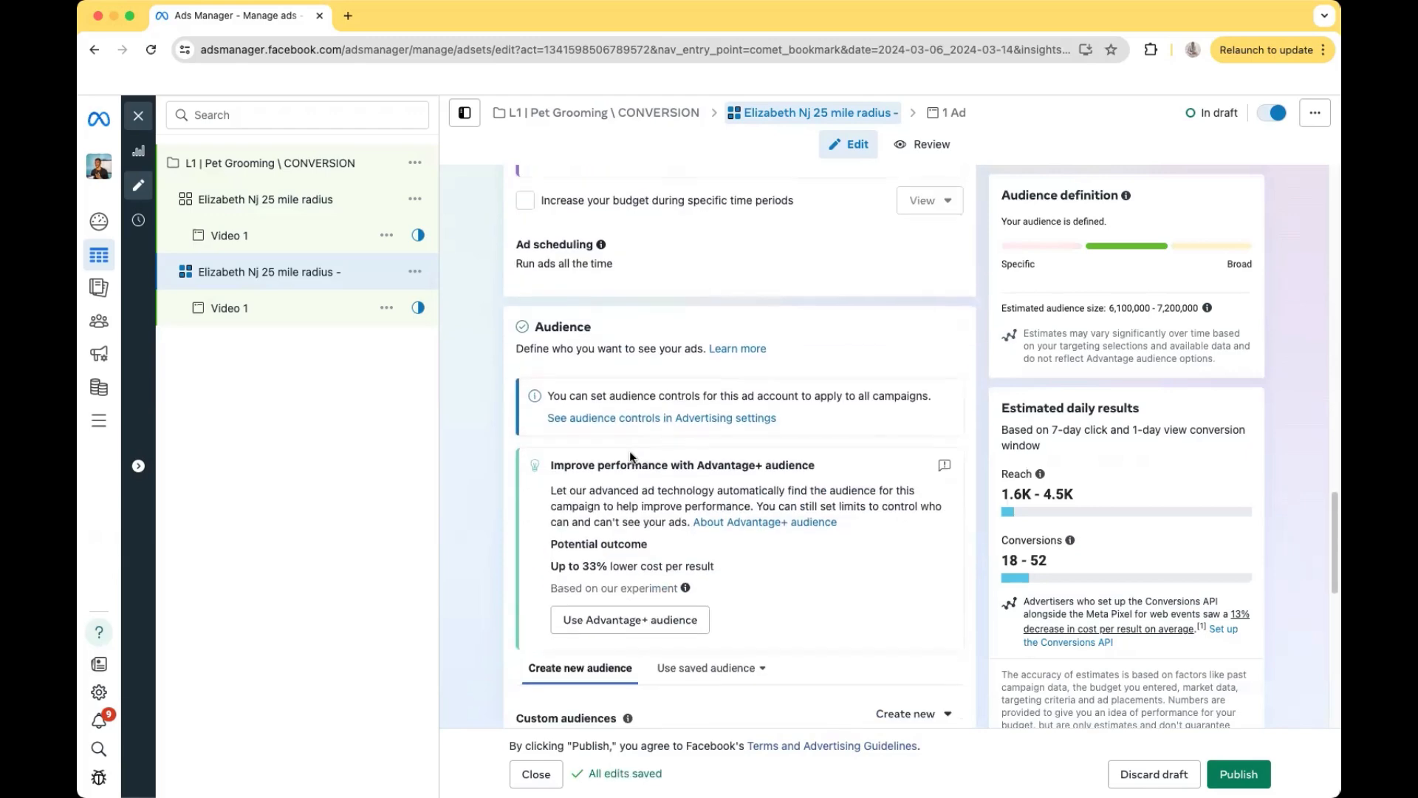
{"action": "scroll", "coordinate": [631, 449], "scroll_direction": "down", "scroll_amount": 3}
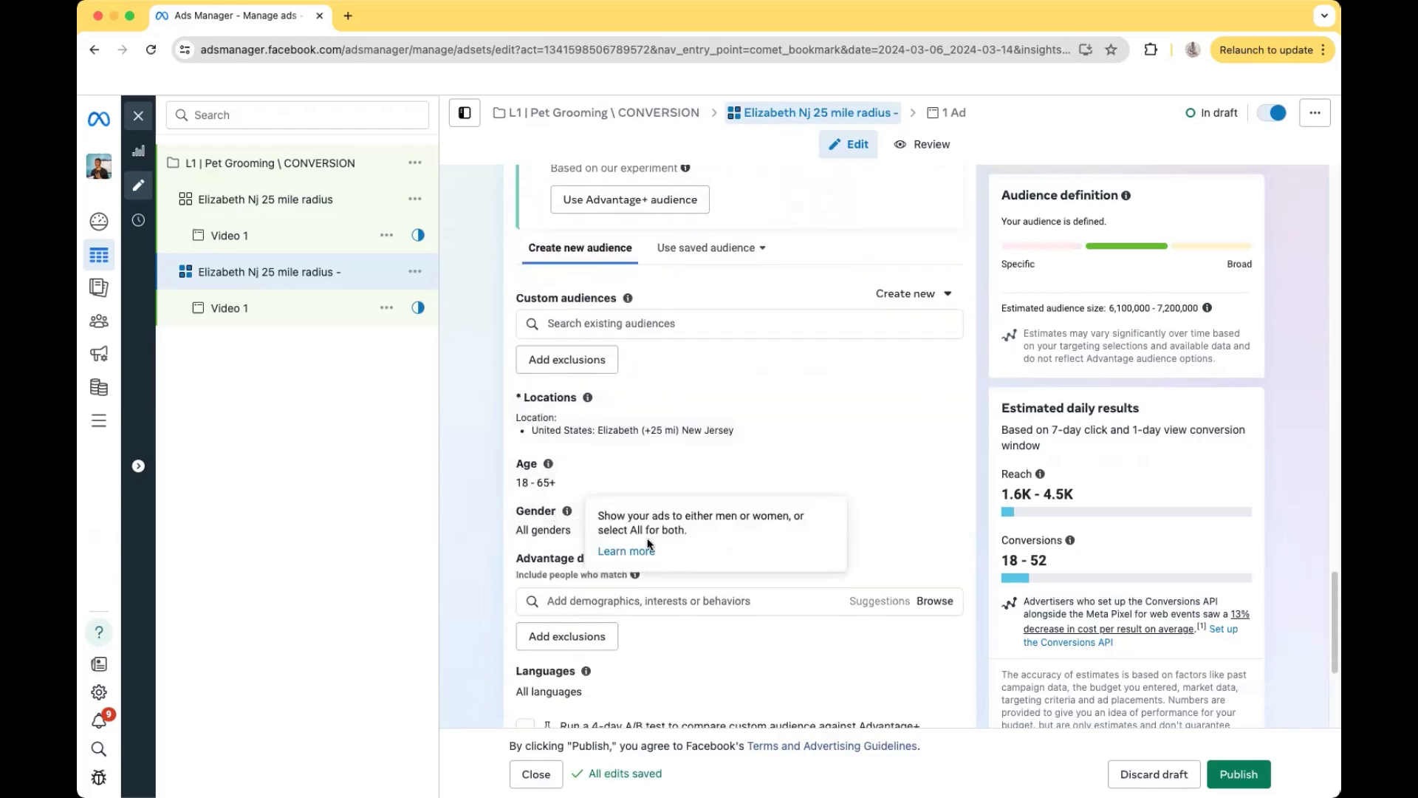
{"action": "scroll", "coordinate": [680, 520], "scroll_direction": "down", "scroll_amount": 1}
{"action": "scroll", "coordinate": [680, 520], "scroll_direction": "down", "scroll_amount": 1}
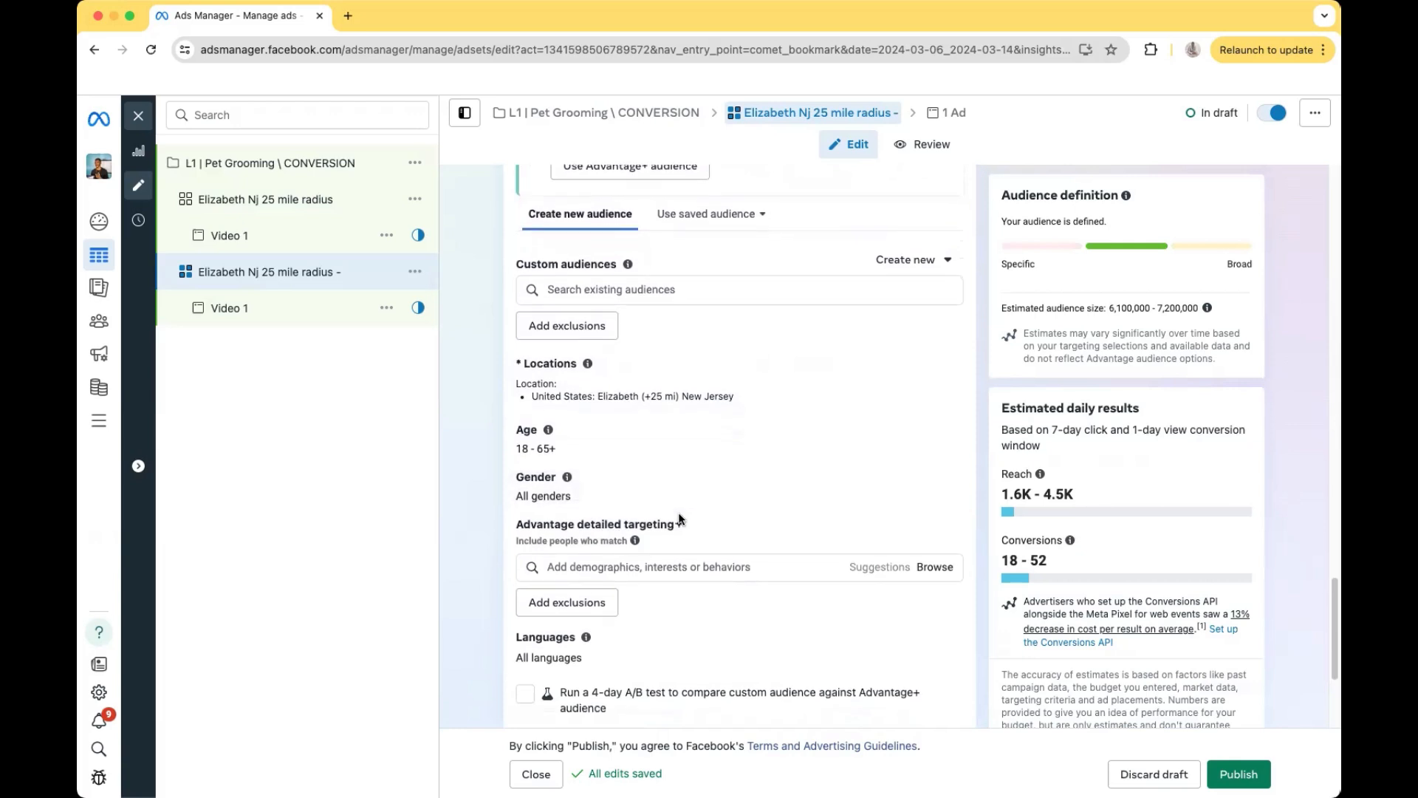
{"action": "mouse_move", "coordinate": [681, 520]}
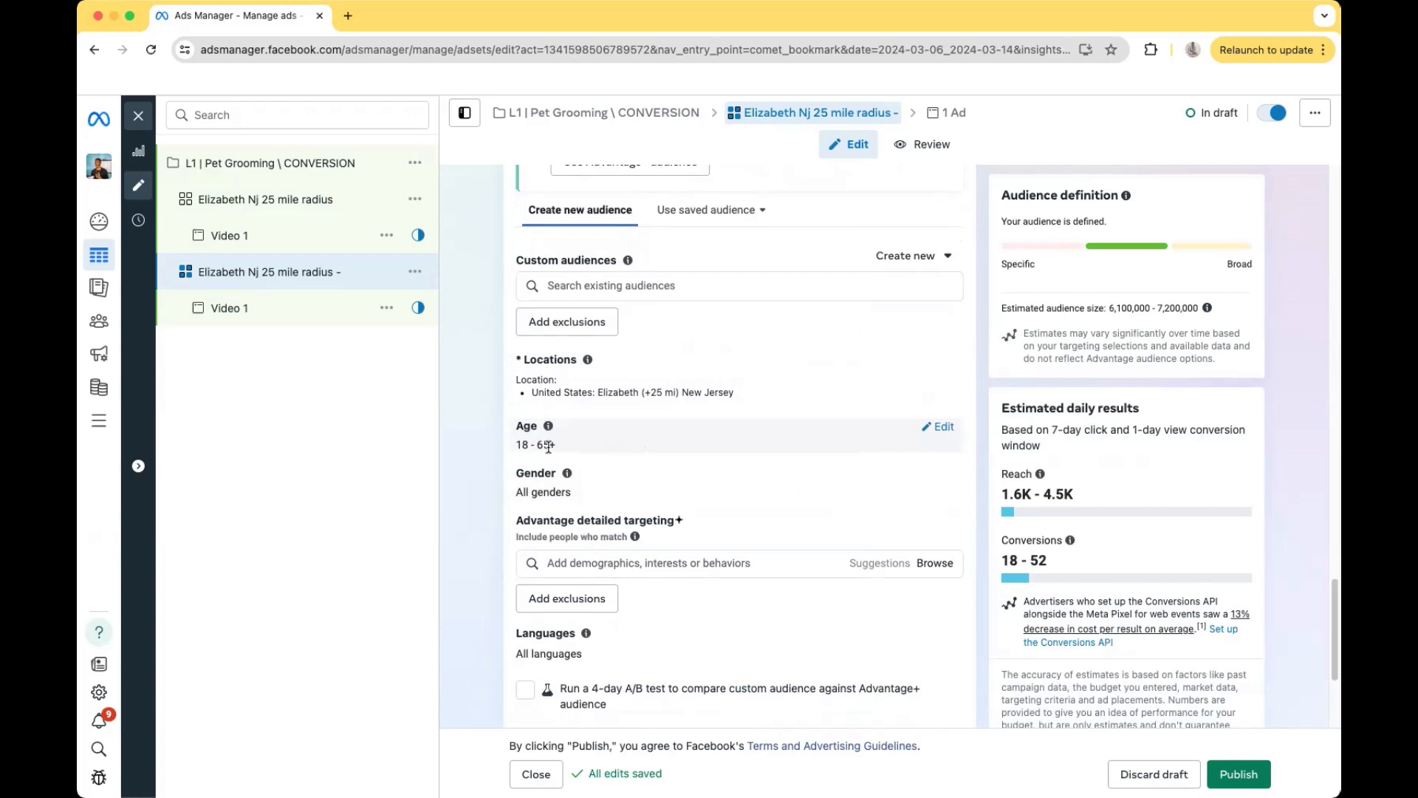
{"action": "scroll", "coordinate": [554, 449], "scroll_direction": "down", "scroll_amount": 3}
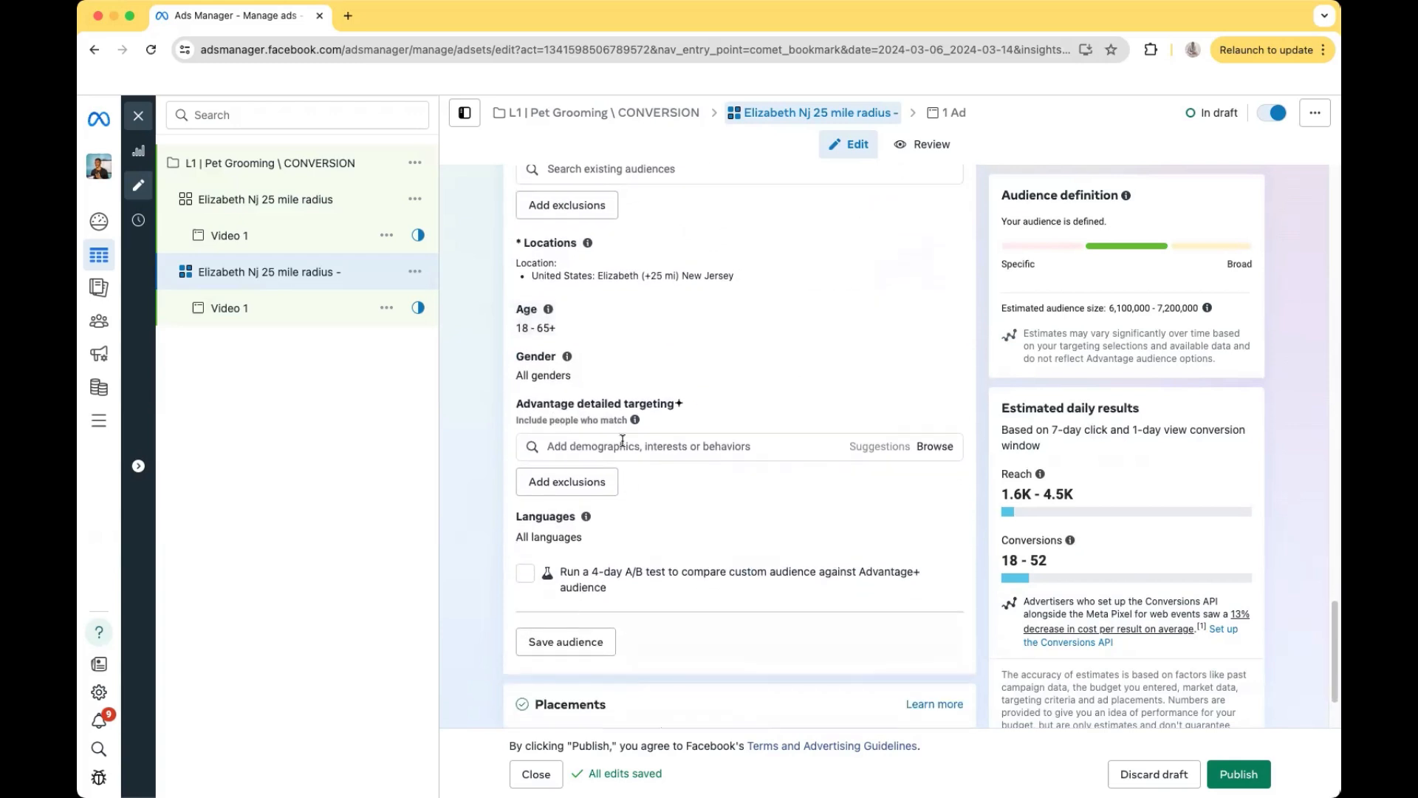
{"action": "left_click", "coordinate": [687, 441]}
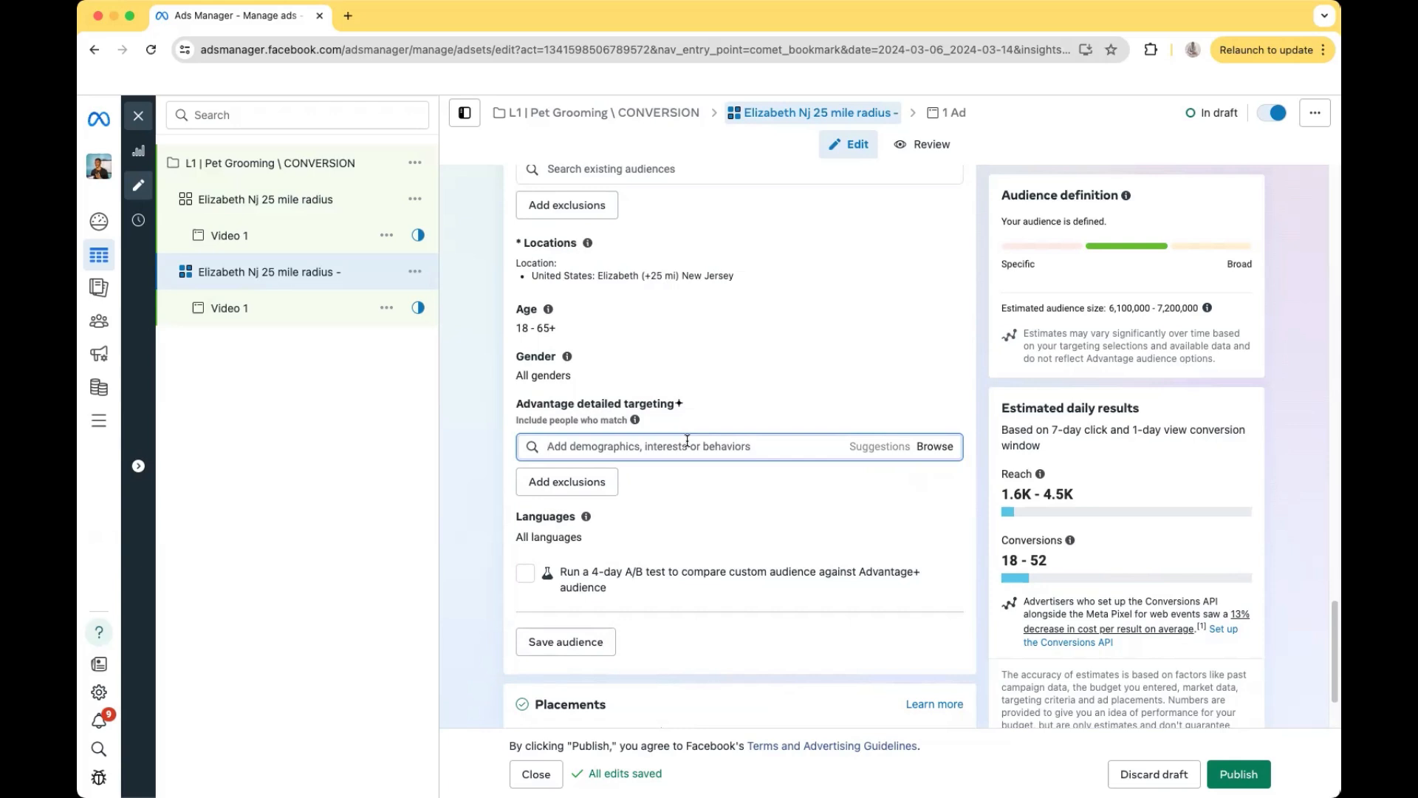
{"action": "type", "text": "p"}
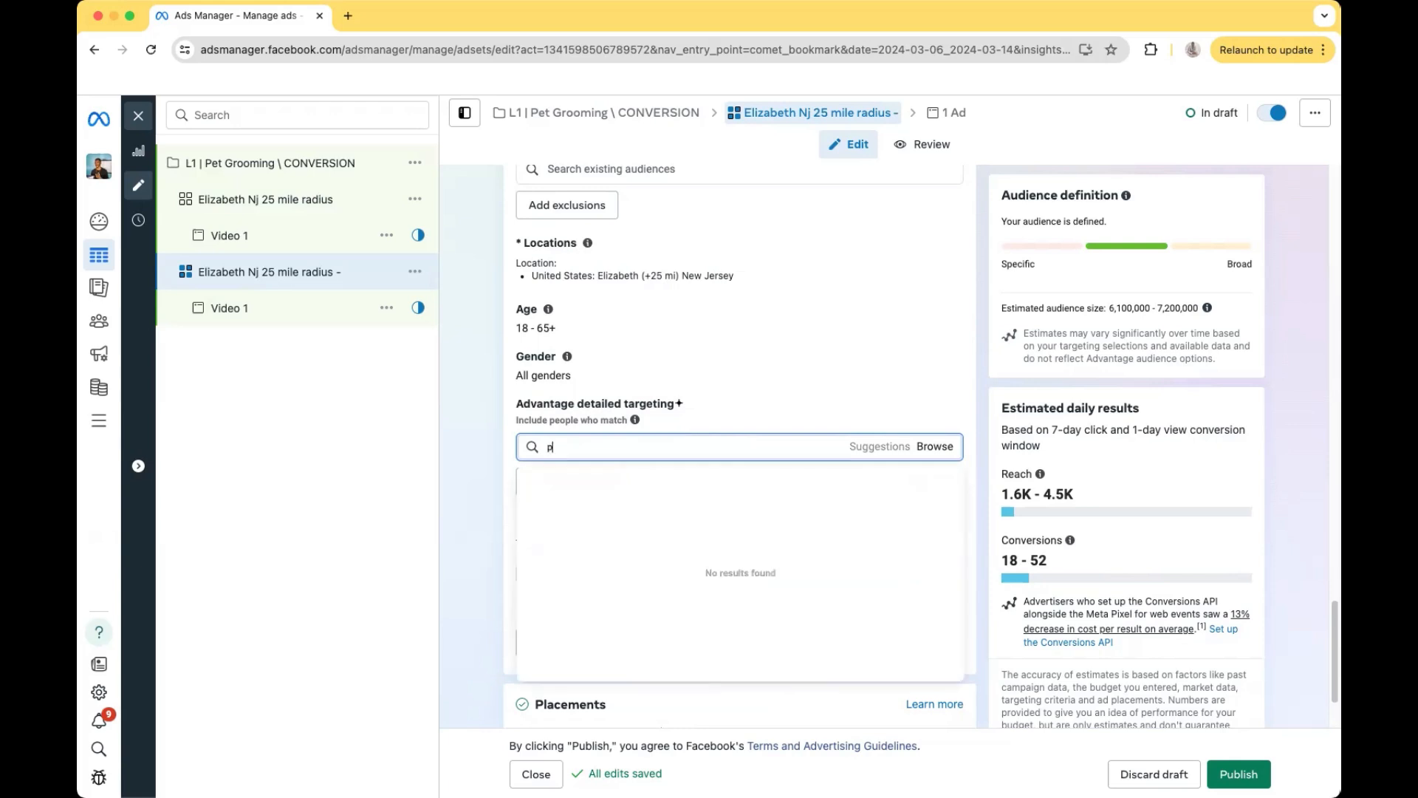
{"action": "type", "text": "etco"}
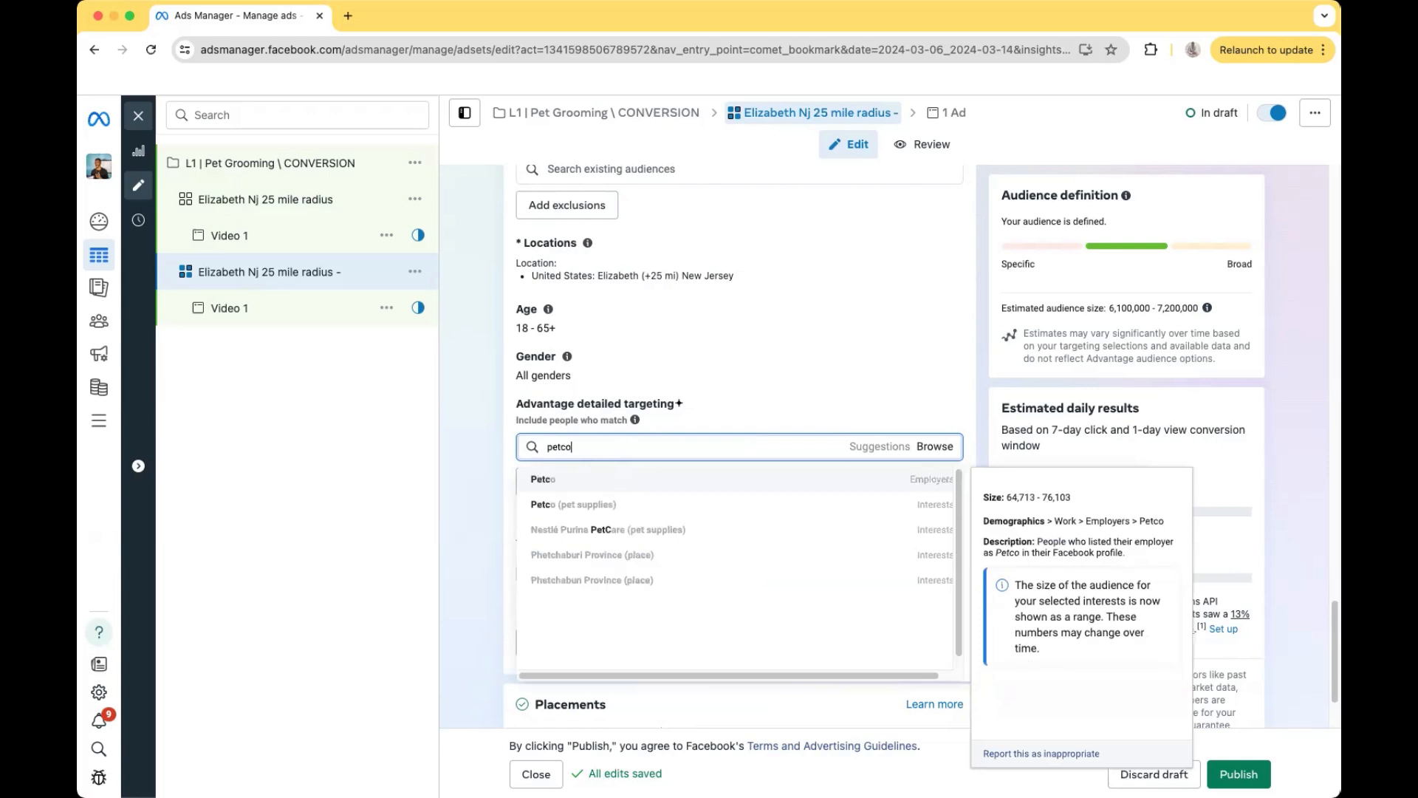
{"action": "key", "text": "BackSpace"}
{"action": "key", "text": "BackSpace"}
{"action": "key", "text": "BackSpace"}
{"action": "key", "text": "BackSpace"}
{"action": "key", "text": "BackSpace"}
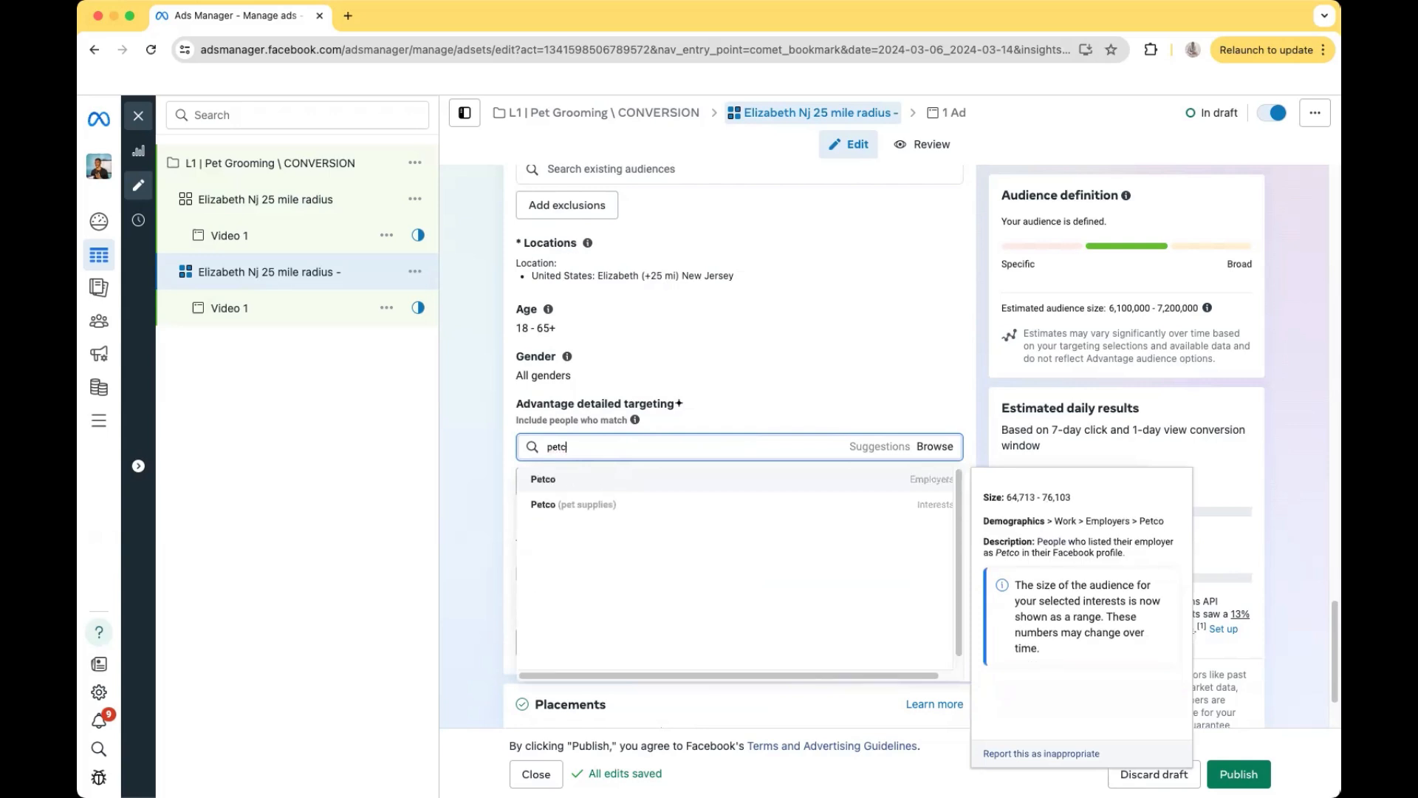
Search the detailed targeting for "dogs" and add the Dogs (animals) interest
{"action": "type", "text": "d"}
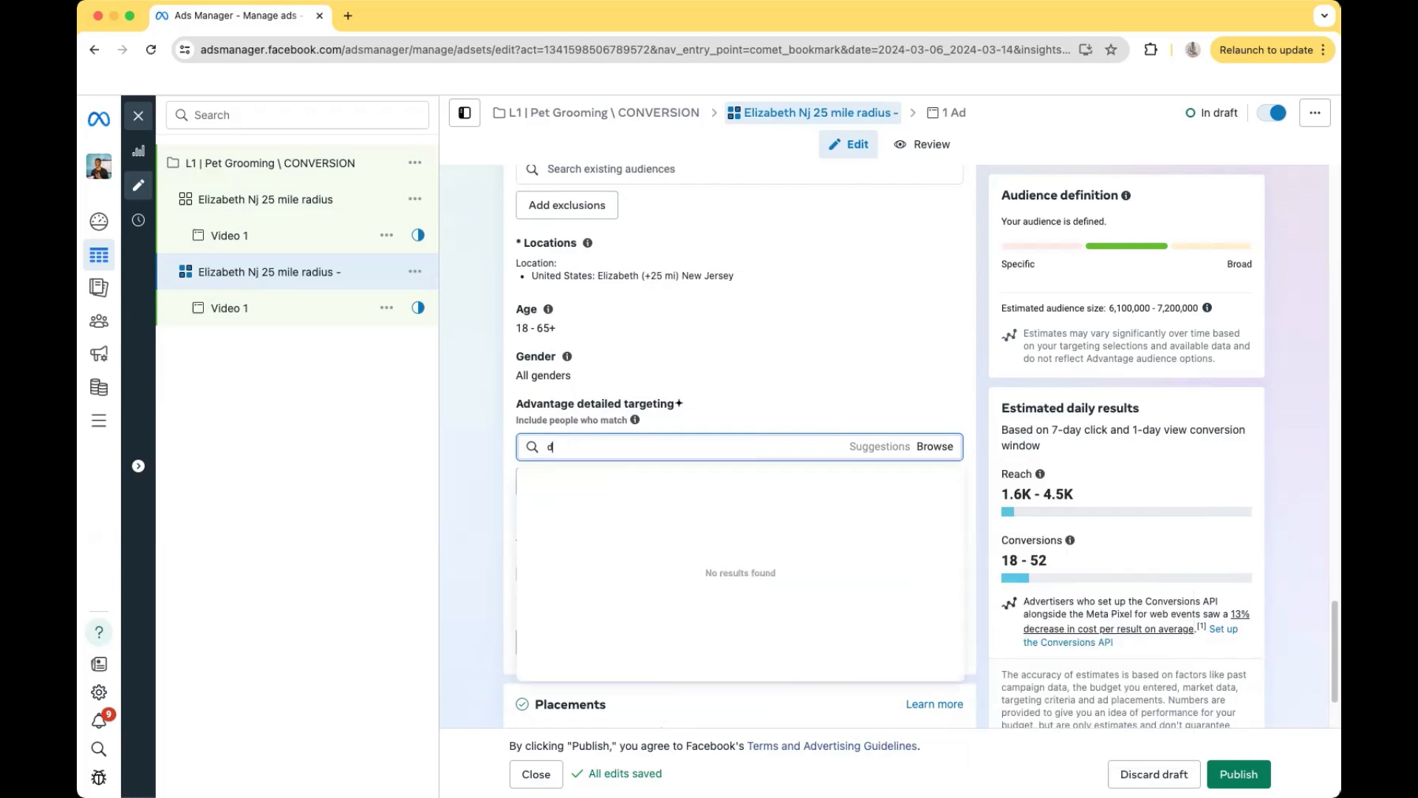
{"action": "type", "text": "ogs"}
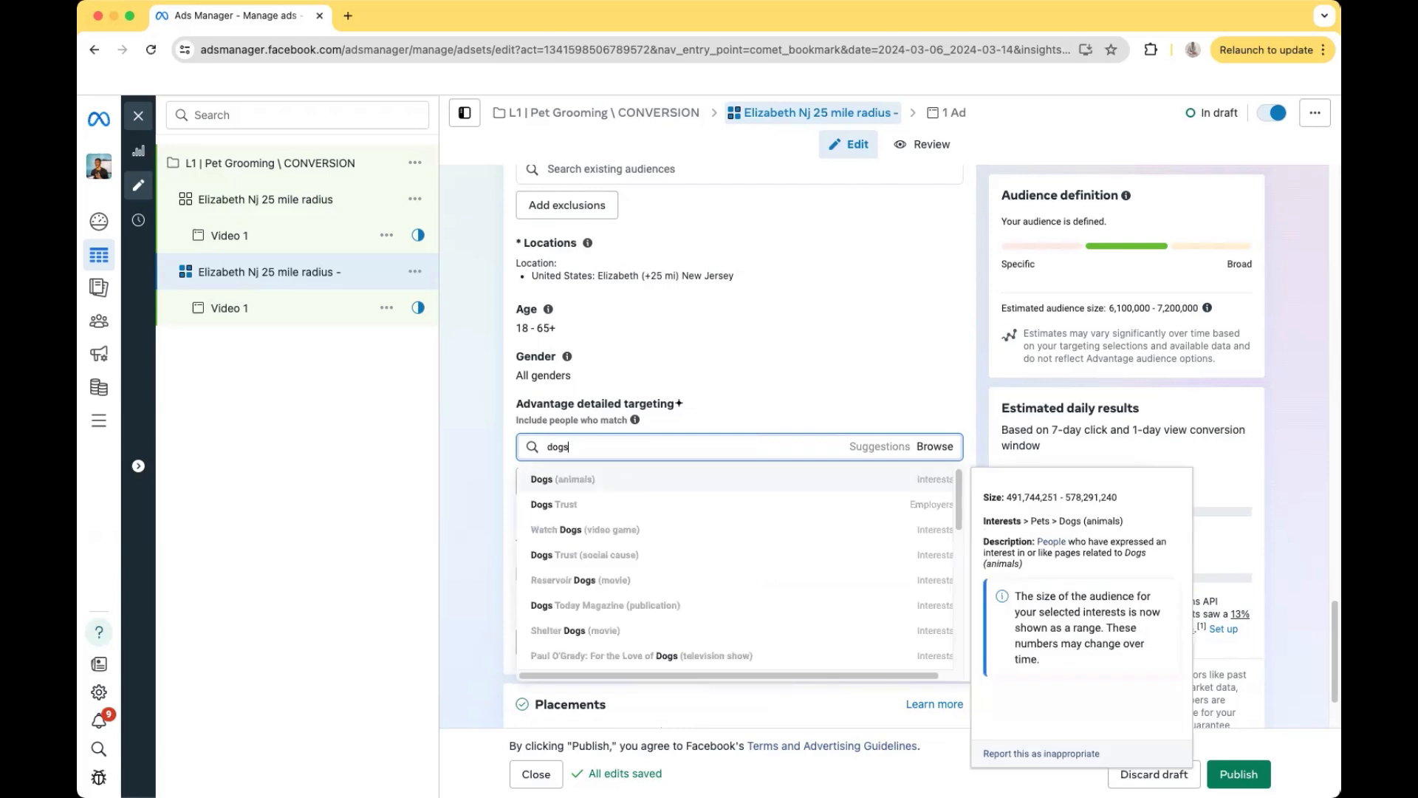
{"action": "left_click", "coordinate": [624, 486]}
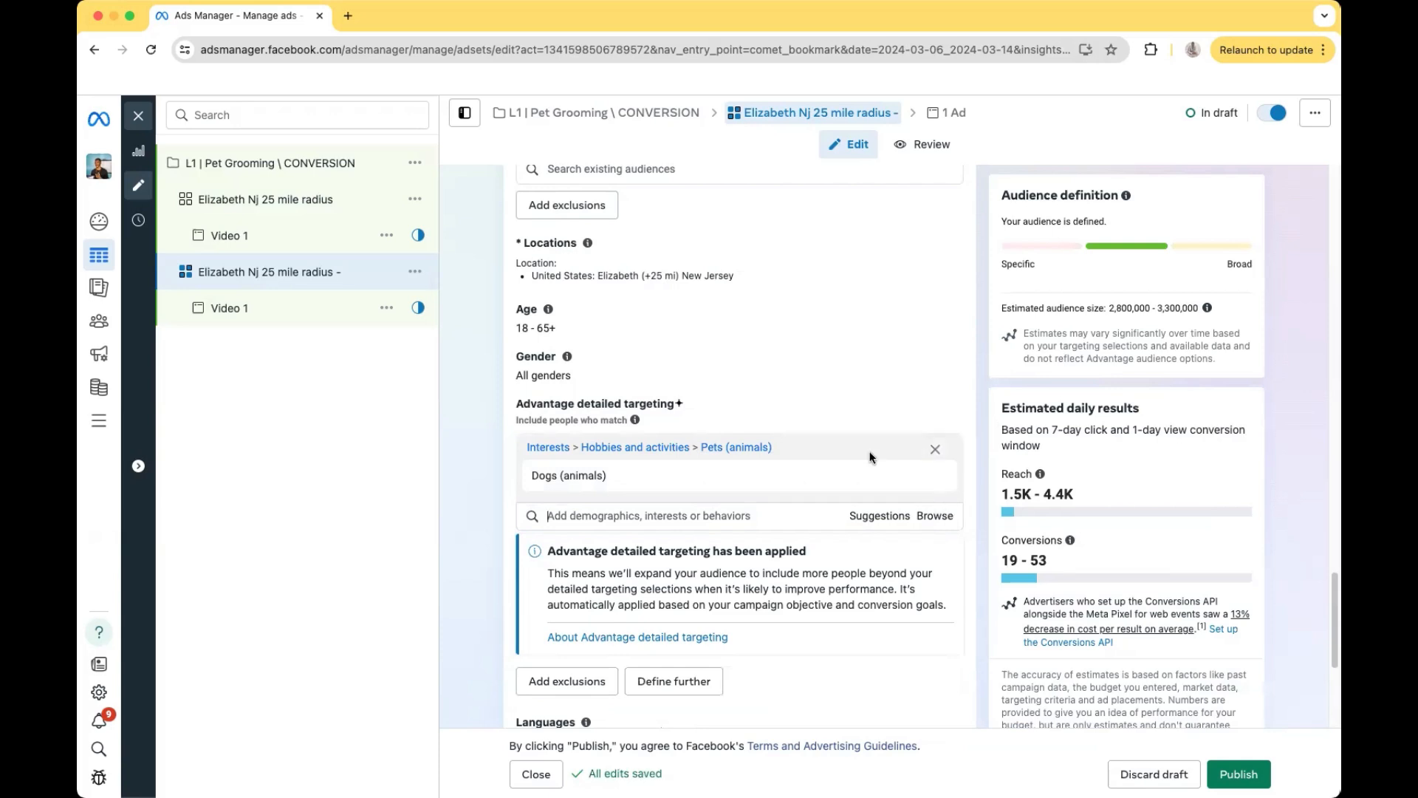
Examine the ad set's audience settings, comparing its location, age, gender and Dogs (animals) interest targeting
{"action": "scroll", "coordinate": [665, 392], "scroll_direction": "up", "scroll_amount": 1}
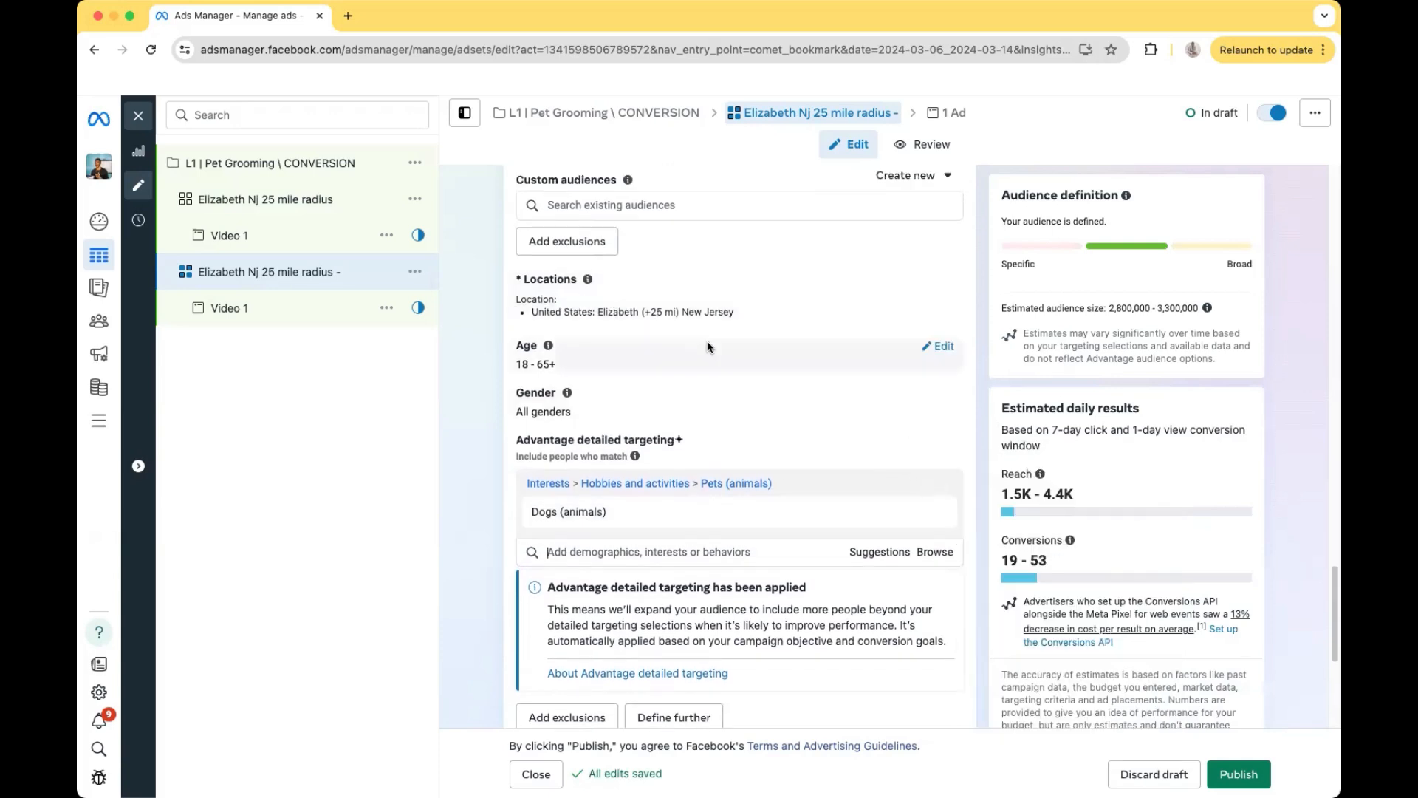
{"action": "mouse_move", "coordinate": [638, 508]}
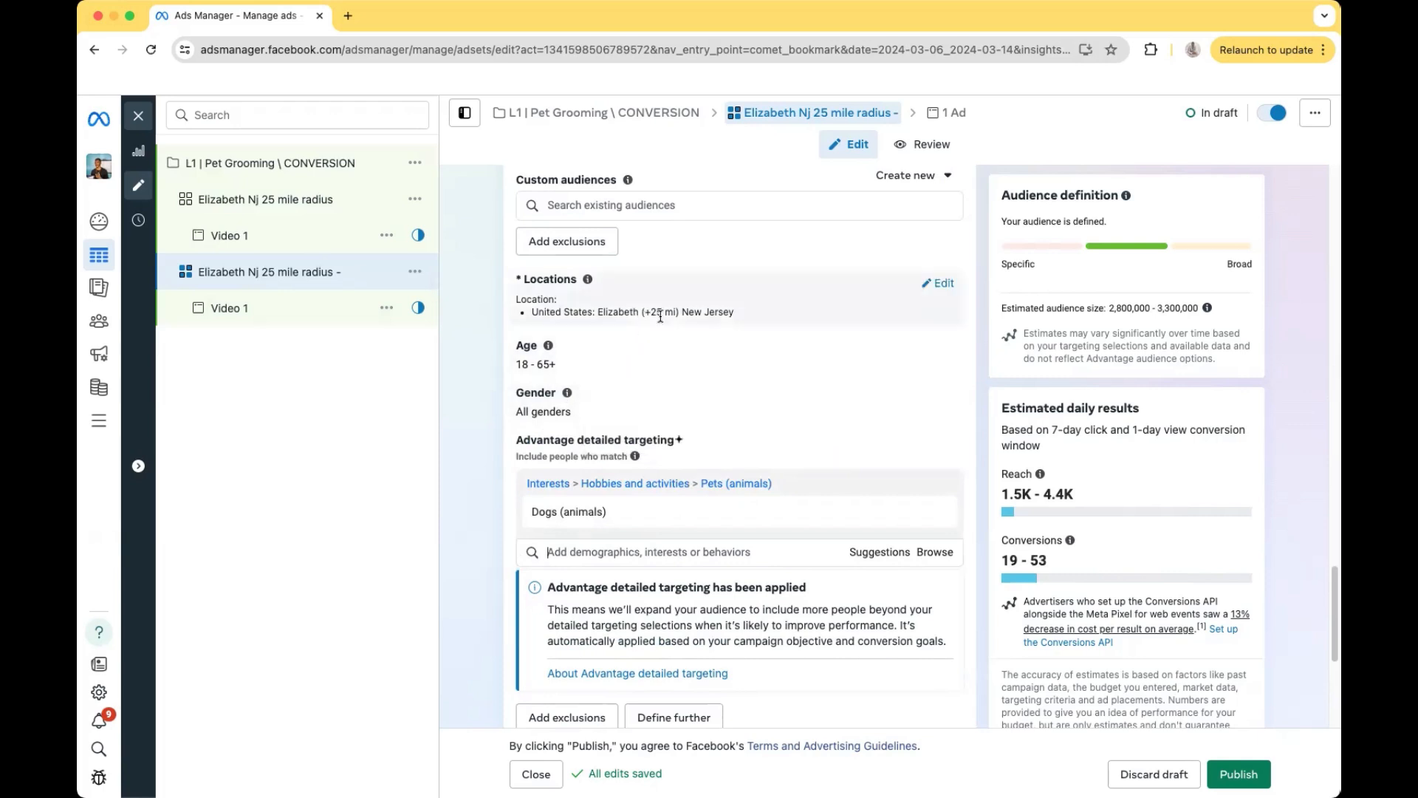
{"action": "mouse_move", "coordinate": [575, 515]}
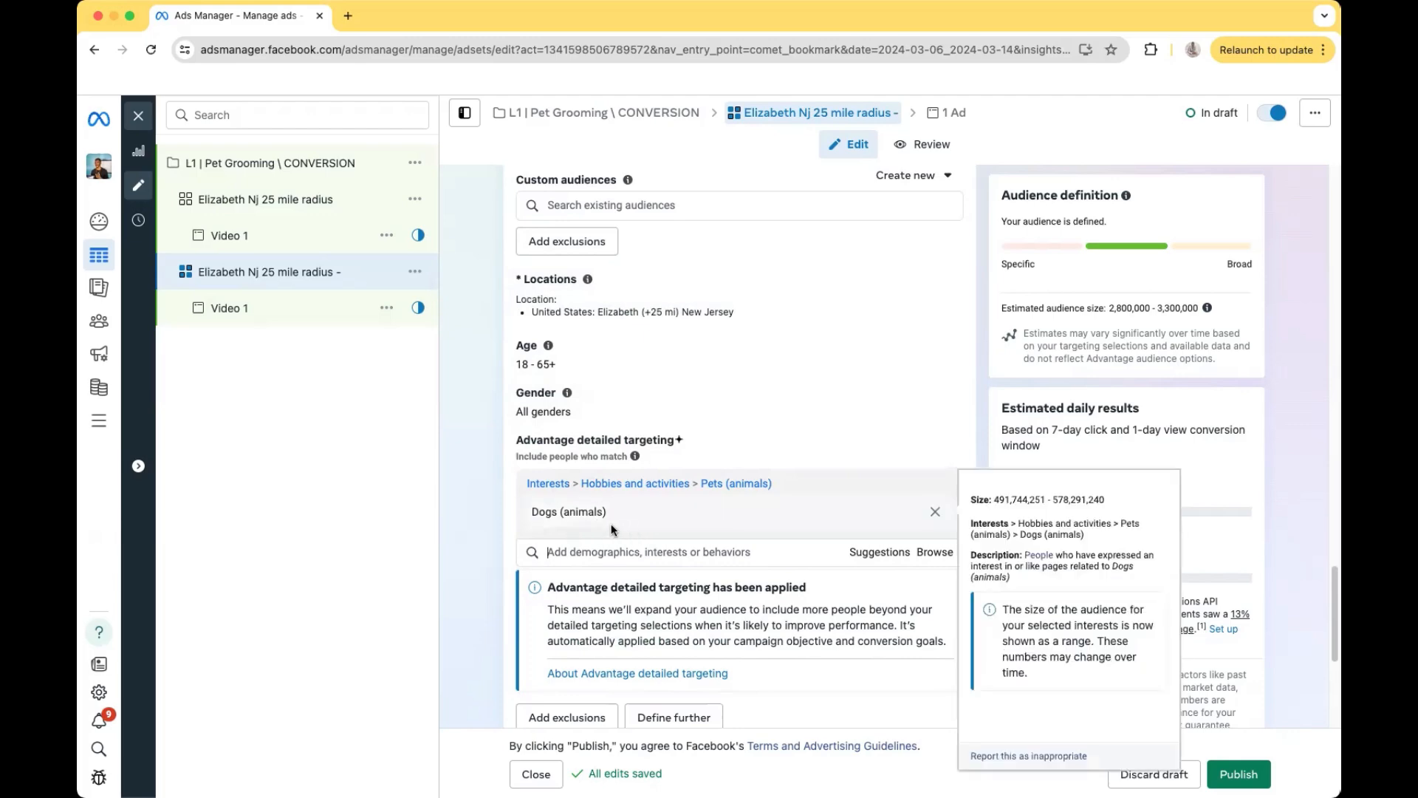
{"action": "scroll", "coordinate": [777, 490], "scroll_direction": "up", "scroll_amount": 8}
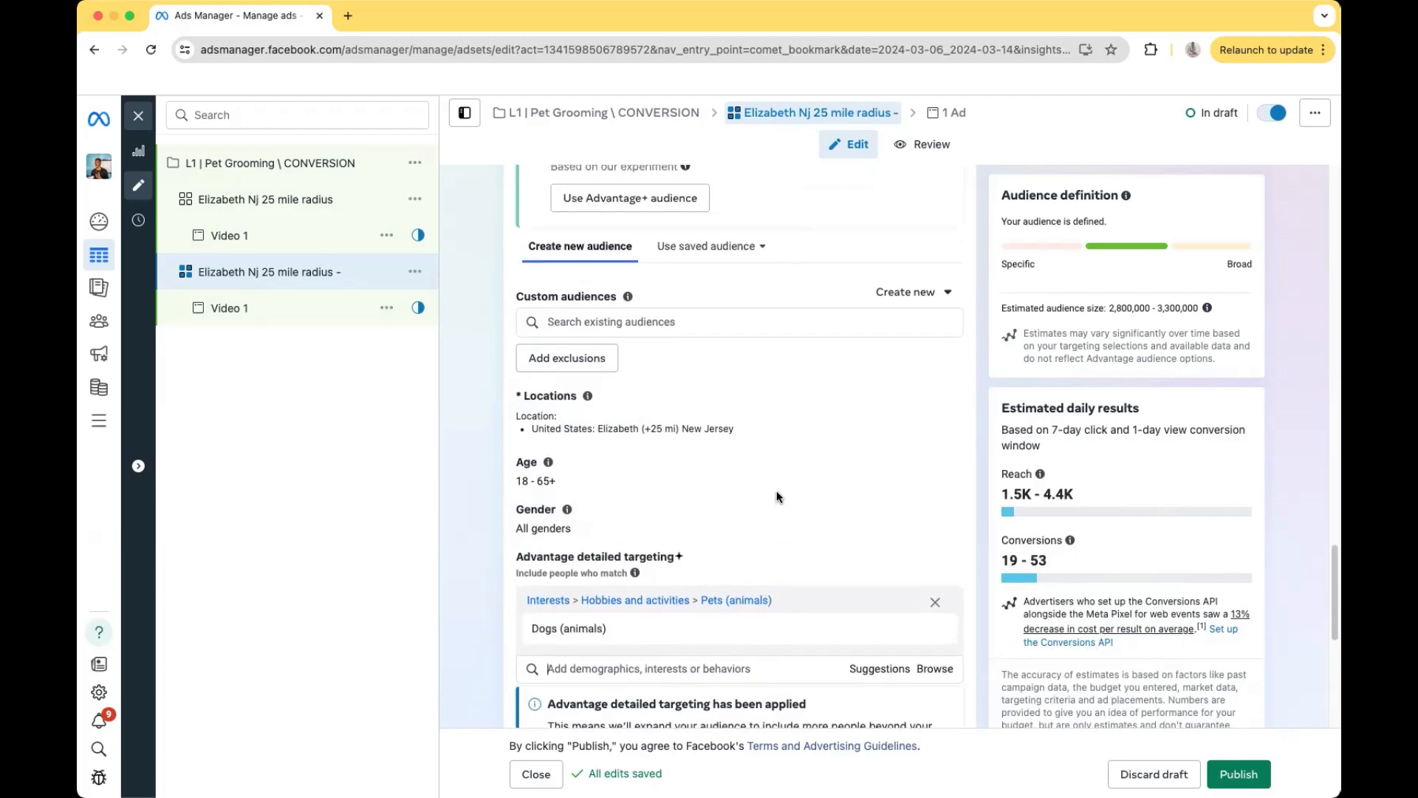
{"action": "scroll", "coordinate": [777, 490], "scroll_direction": "up", "scroll_amount": 10}
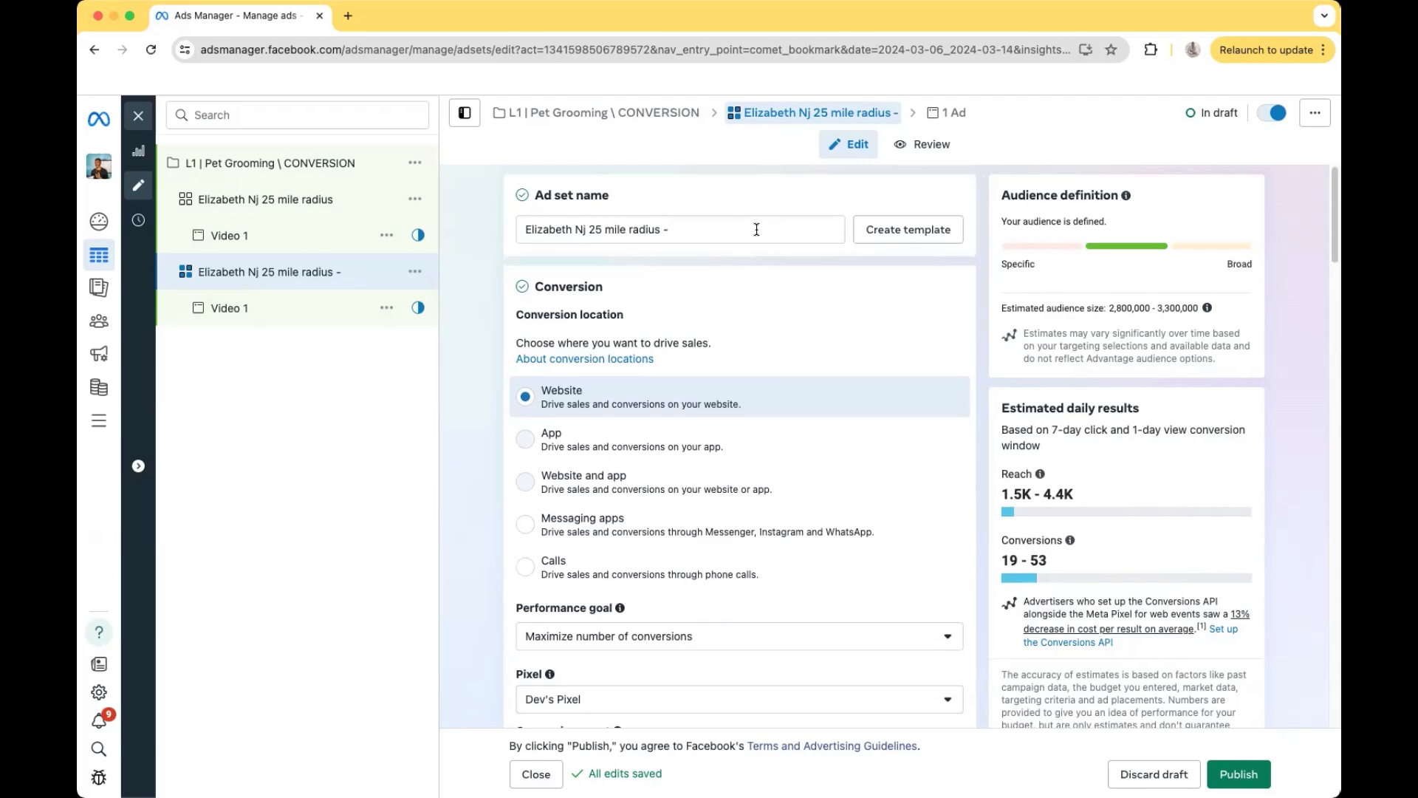
{"action": "scroll", "coordinate": [712, 336], "scroll_direction": "down", "scroll_amount": 15}
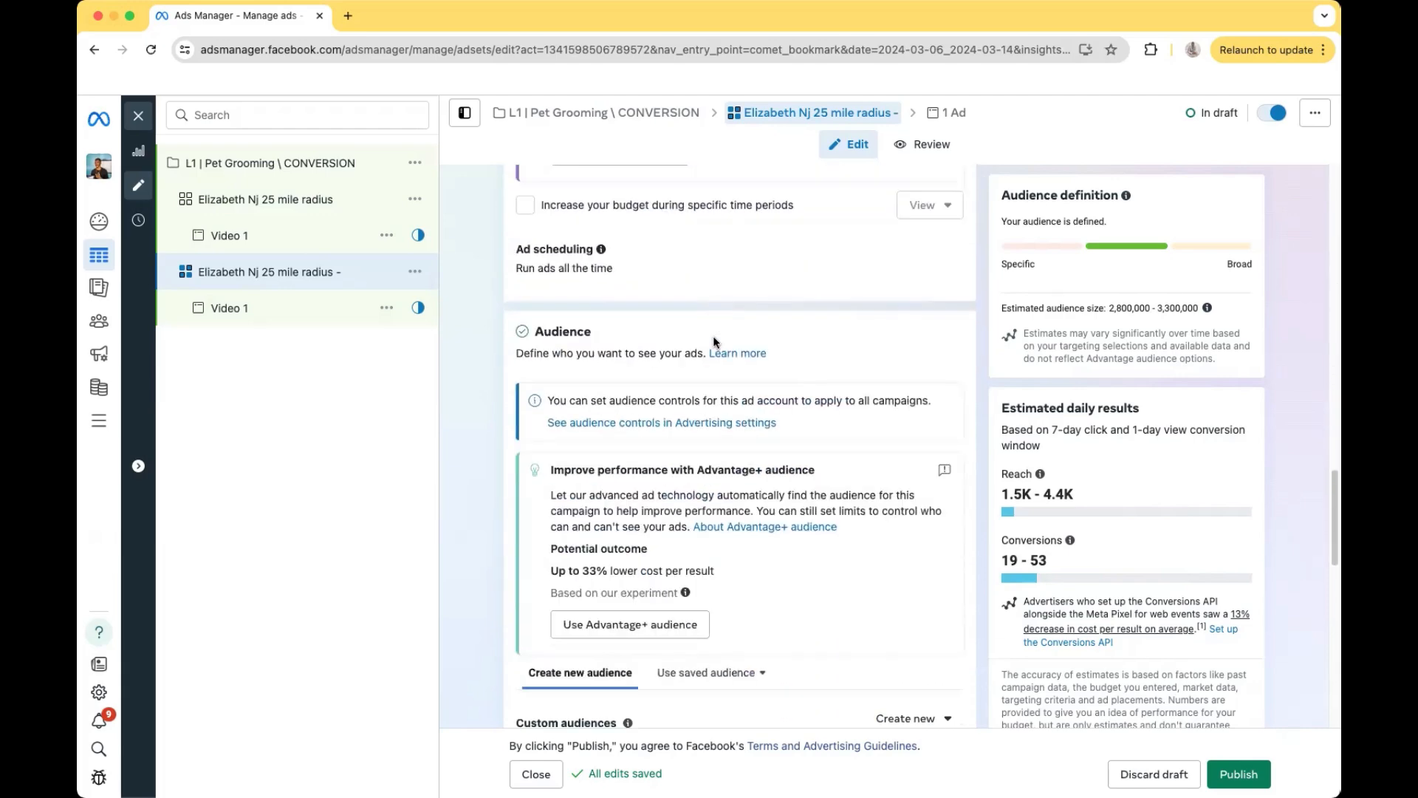
{"action": "scroll", "coordinate": [714, 342], "scroll_direction": "down", "scroll_amount": 10}
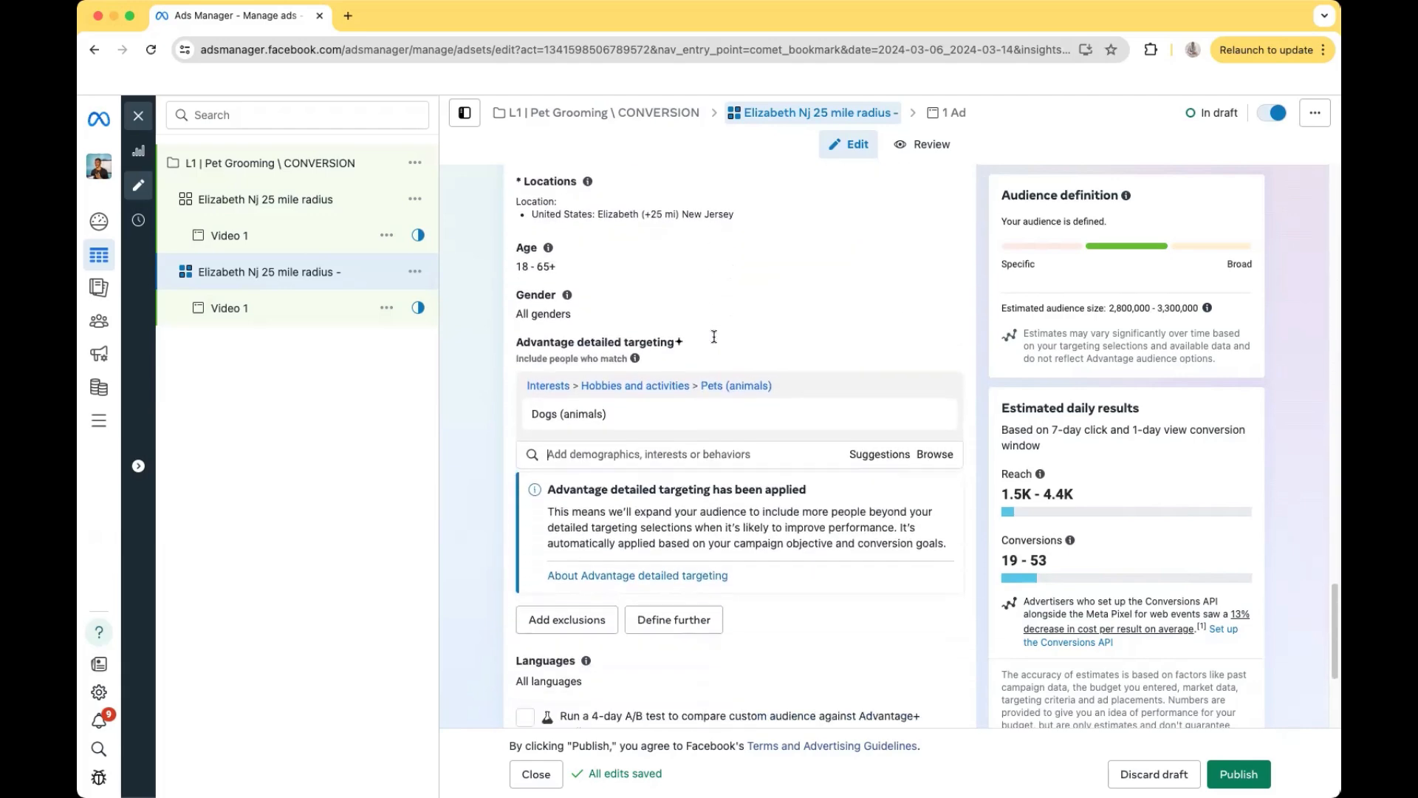
{"action": "scroll", "coordinate": [628, 399], "scroll_direction": "up", "scroll_amount": 3}
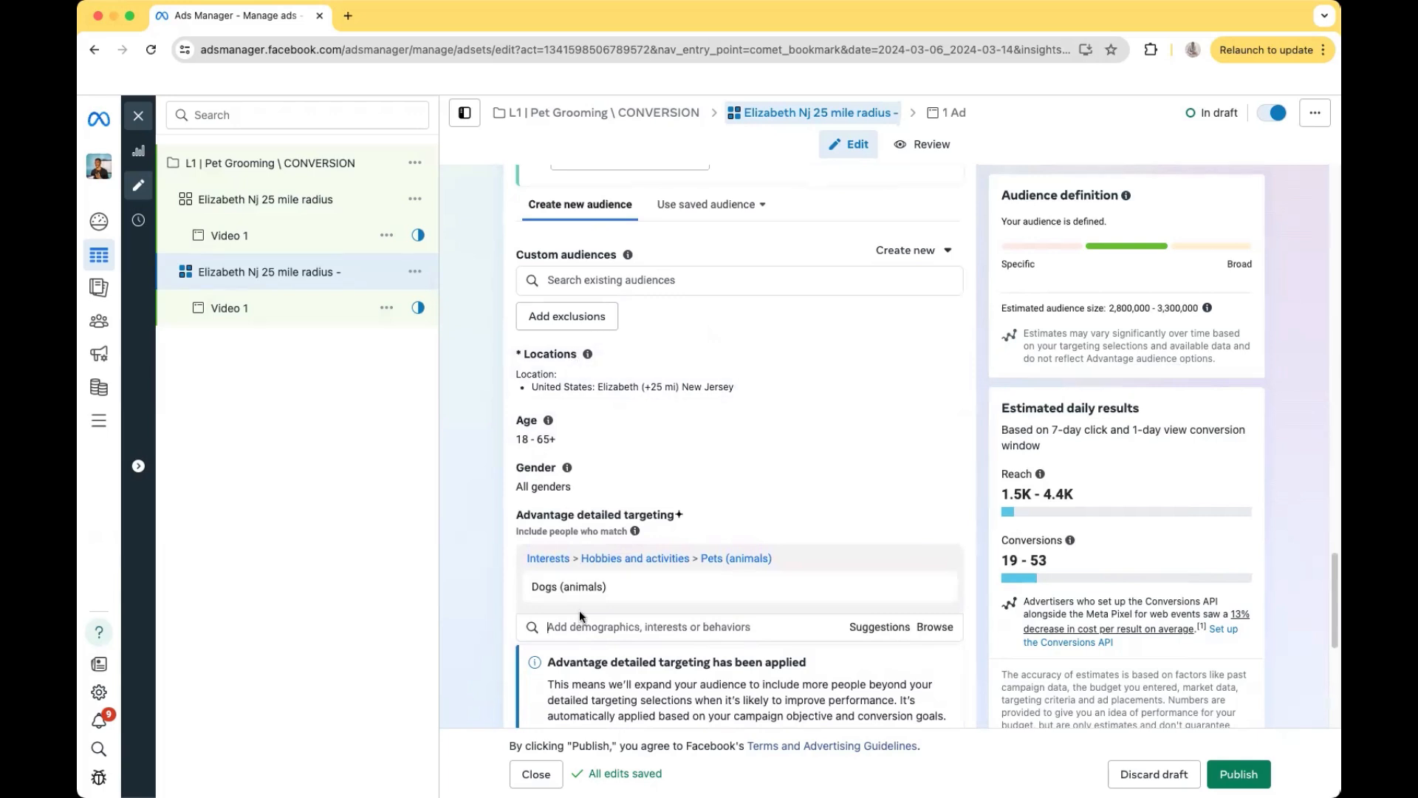
{"action": "mouse_move", "coordinate": [567, 466]}
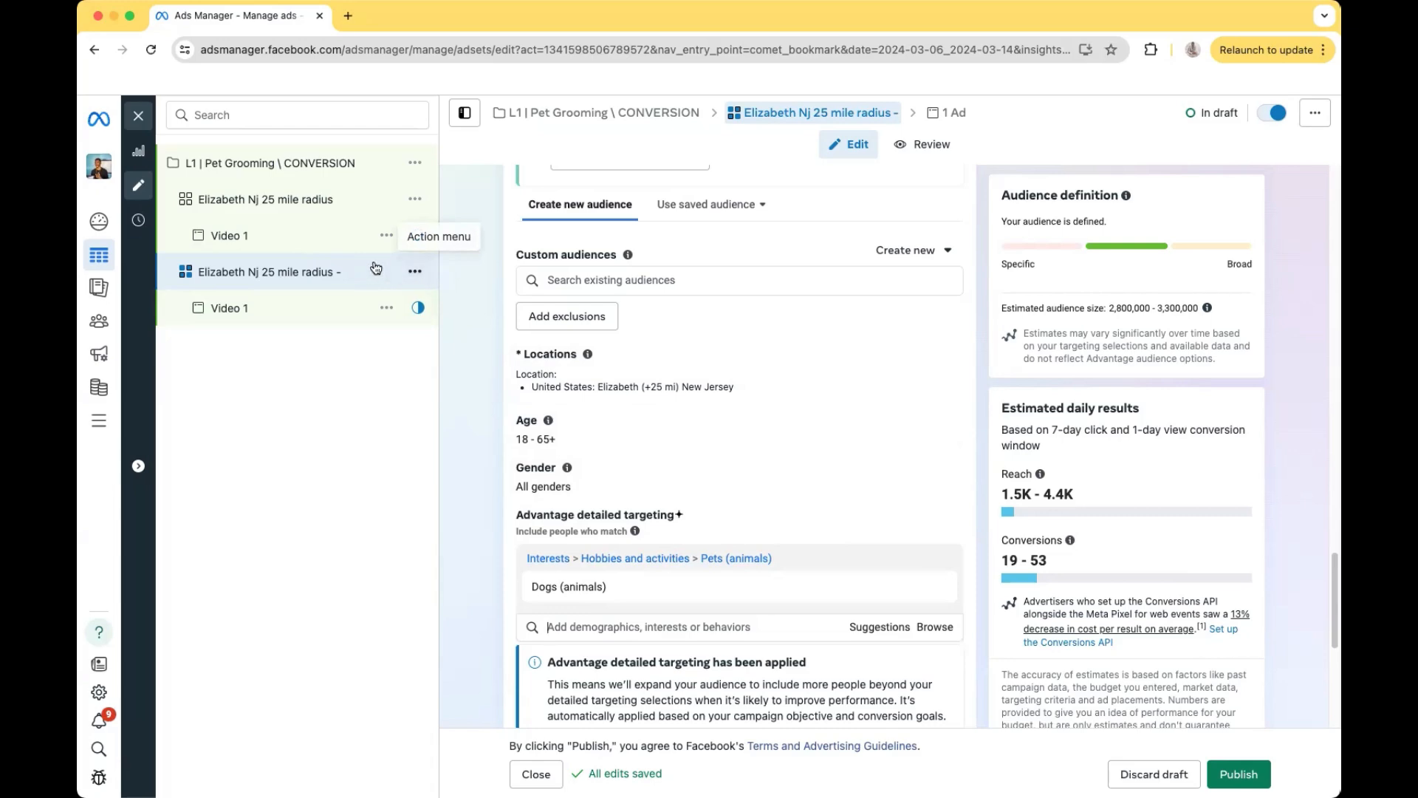
Complete the duplicated ad set's name as "Elizabeth Nj 25 mile radius - dogs"
{"action": "scroll", "coordinate": [702, 392], "scroll_direction": "up", "scroll_amount": 15}
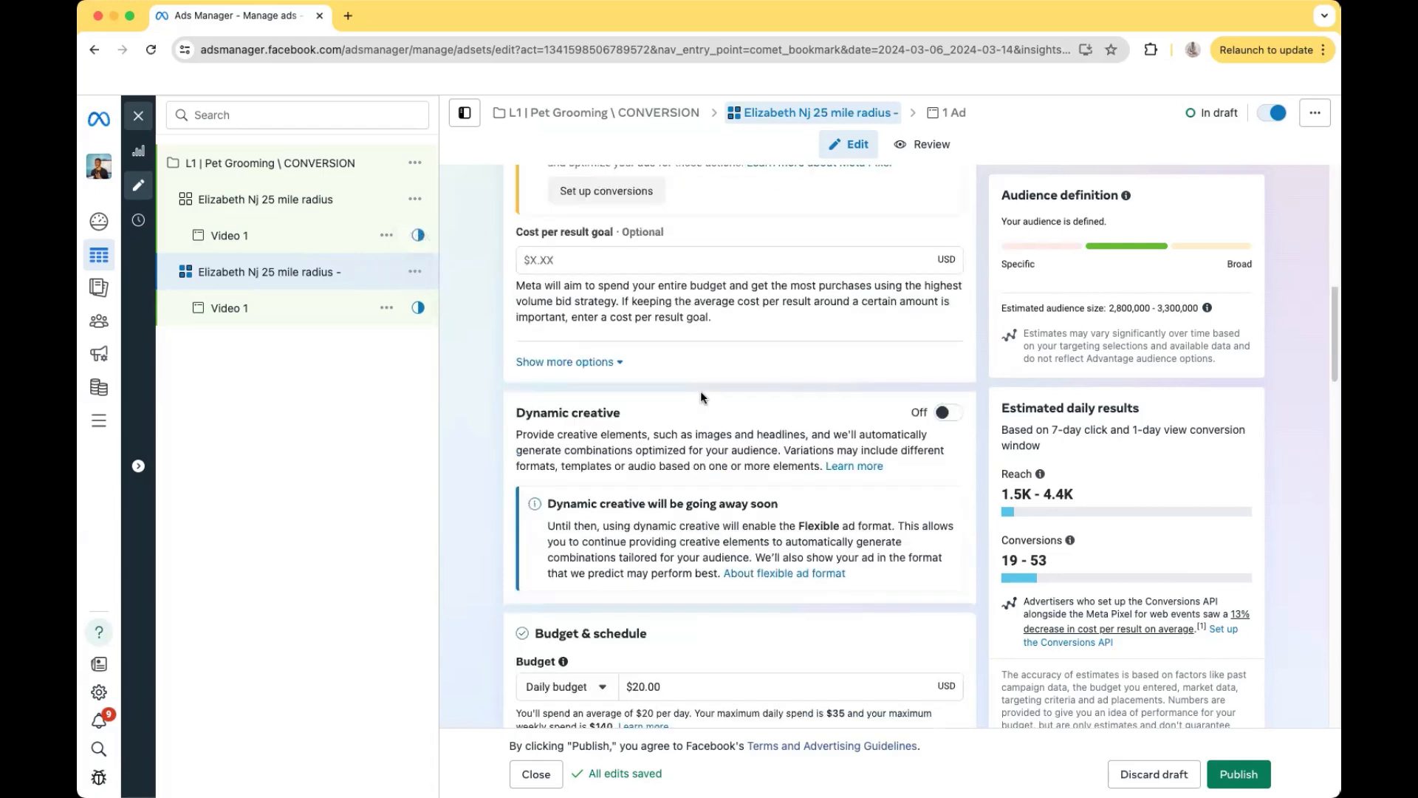
{"action": "left_click", "coordinate": [700, 231]}
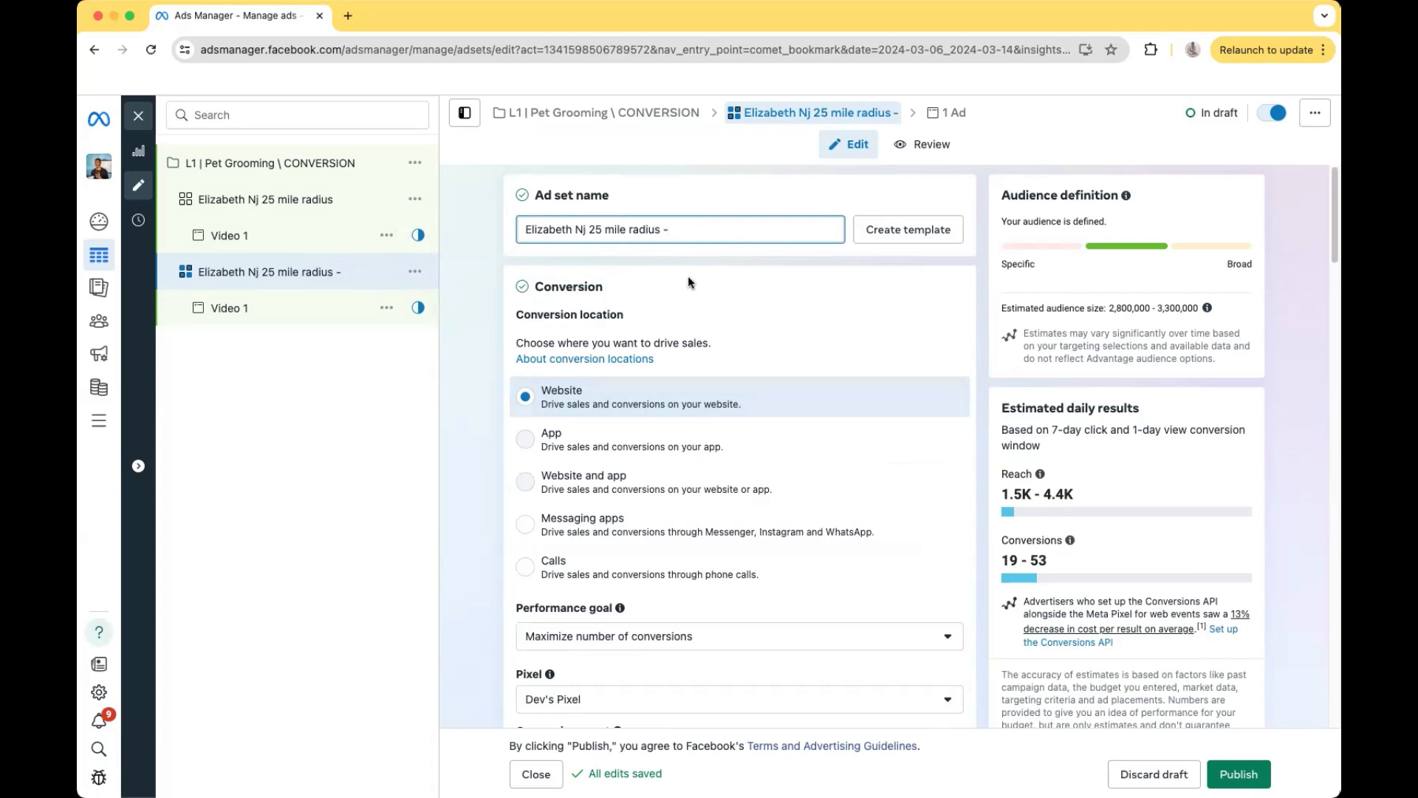
{"action": "type", "text": "dogs"}
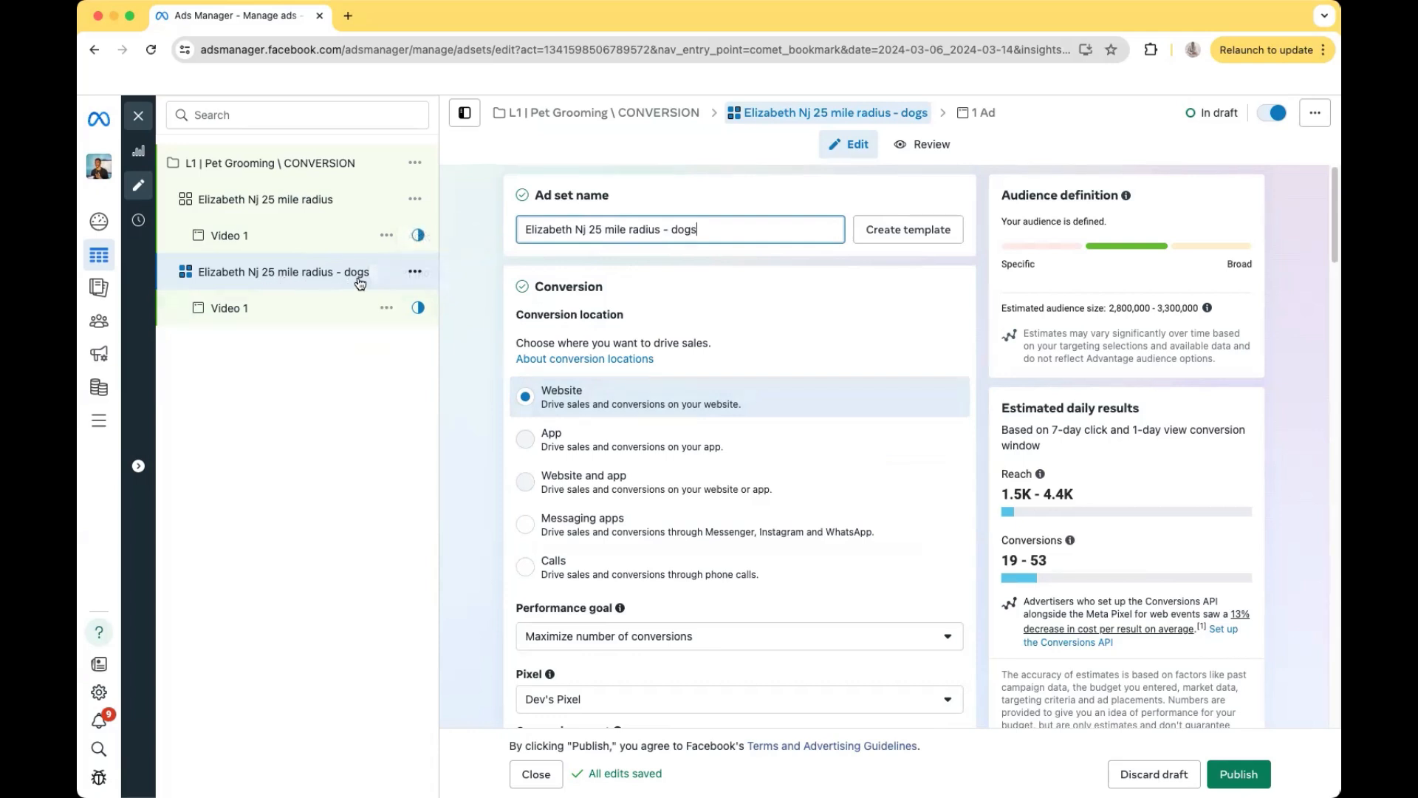
Quick duplicate the "Elizabeth Nj 25 mile radius - dogs" ad set and shorten the copy's name to "Elizabeth Nj 25 mile radius -"
{"action": "left_click", "coordinate": [416, 273]}
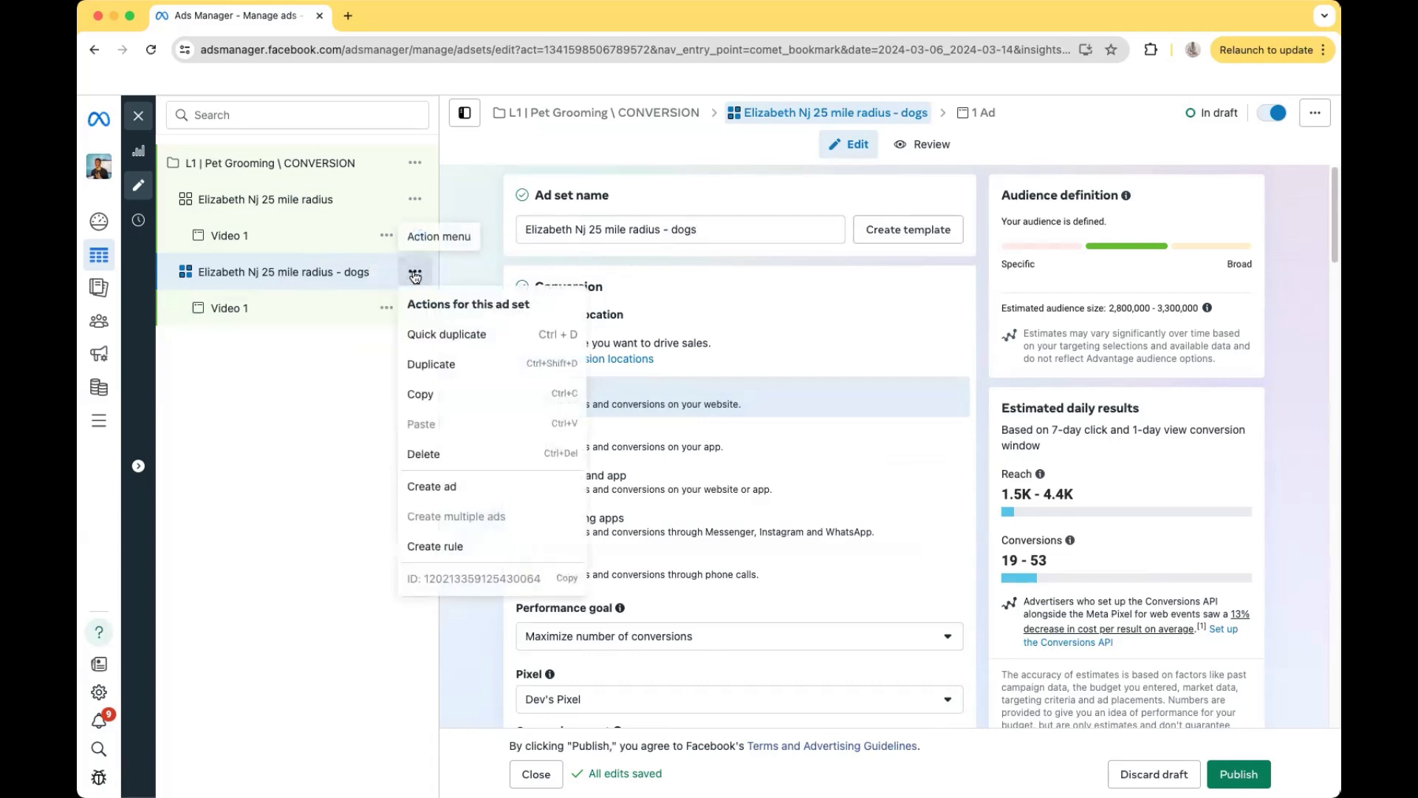
{"action": "left_click", "coordinate": [481, 336]}
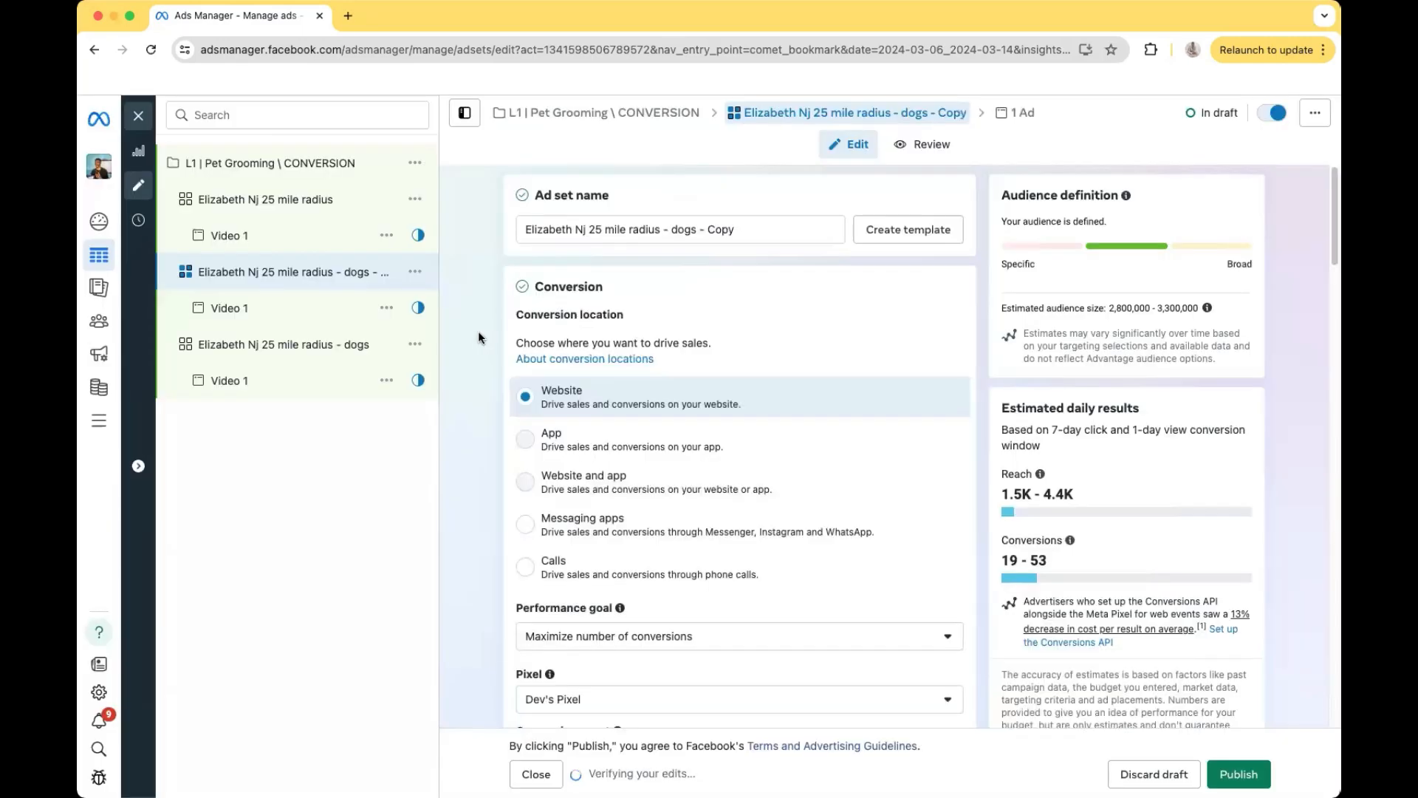
{"action": "left_click", "coordinate": [761, 229]}
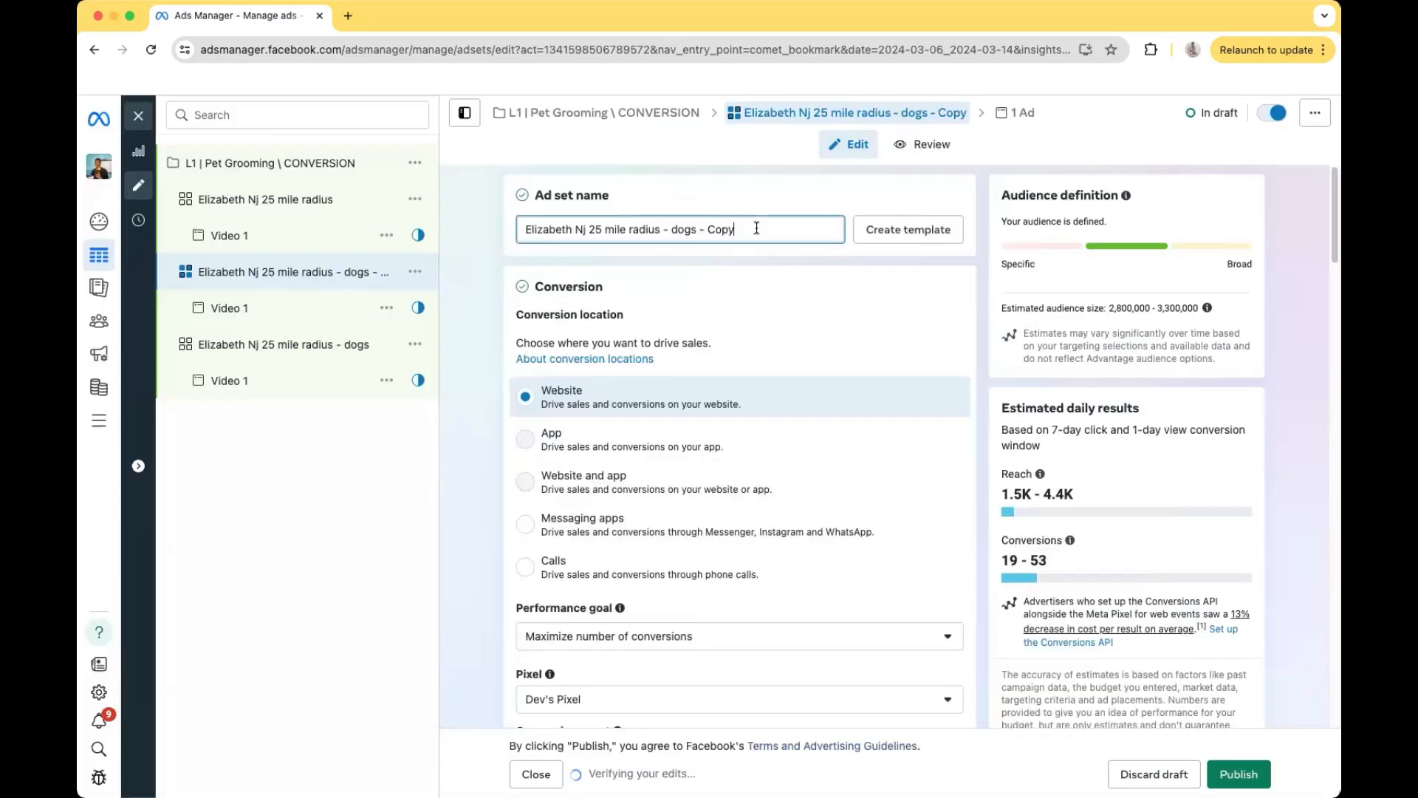
{"action": "key", "text": "BackSpace"}
{"action": "key", "text": "BackSpace"}
{"action": "key", "text": "BackSpace"}
{"action": "key", "text": "BackSpace"}
{"action": "key", "text": "BackSpace"}
{"action": "key", "text": "BackSpace"}
{"action": "key", "text": "BackSpace"}
{"action": "key", "text": "BackSpace"}
{"action": "key", "text": "BackSpace"}
{"action": "key", "text": "BackSpace"}
{"action": "key", "text": "BackSpace"}
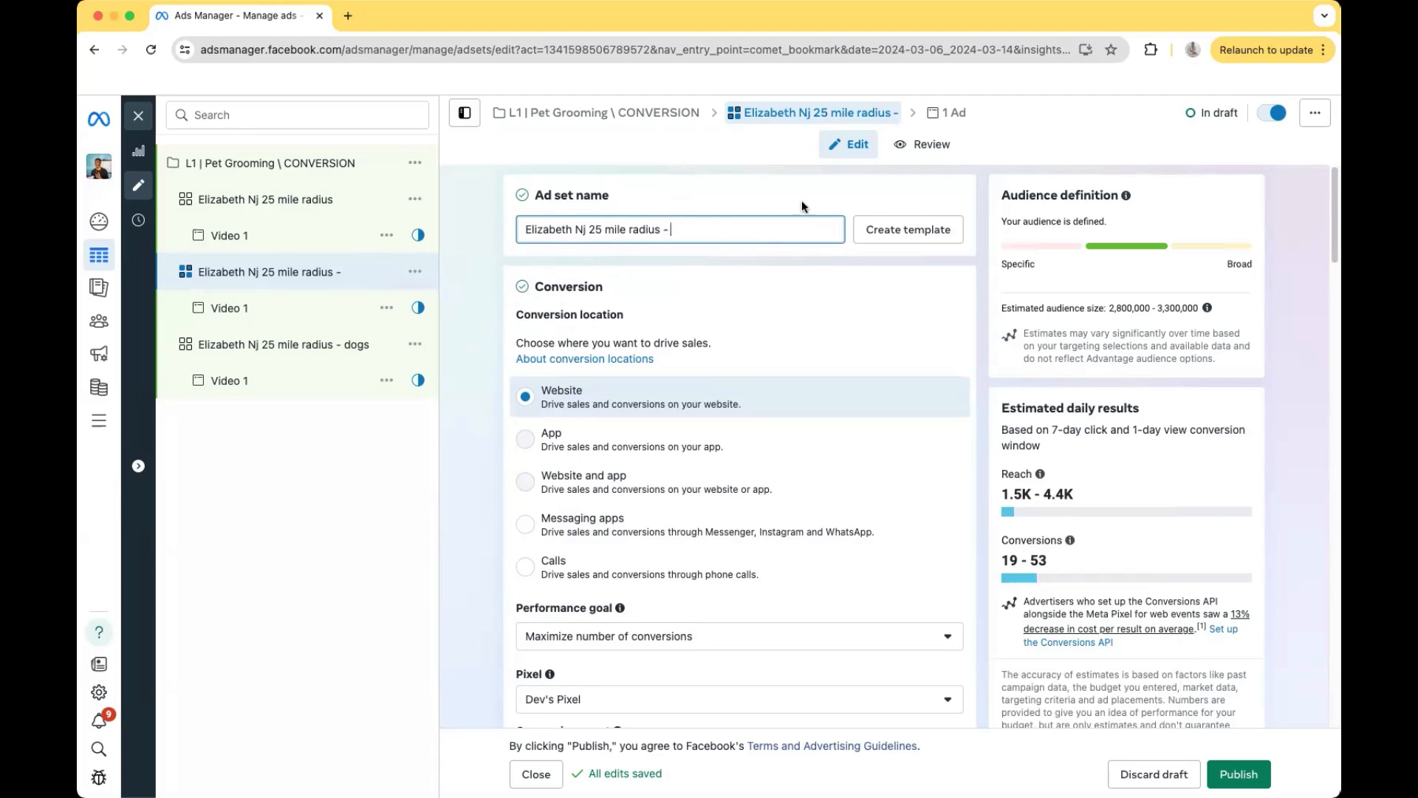
Remove the Dogs (animals) interest from the new ad set's detailed targeting
{"action": "scroll", "coordinate": [860, 390], "scroll_direction": "down", "scroll_amount": 10}
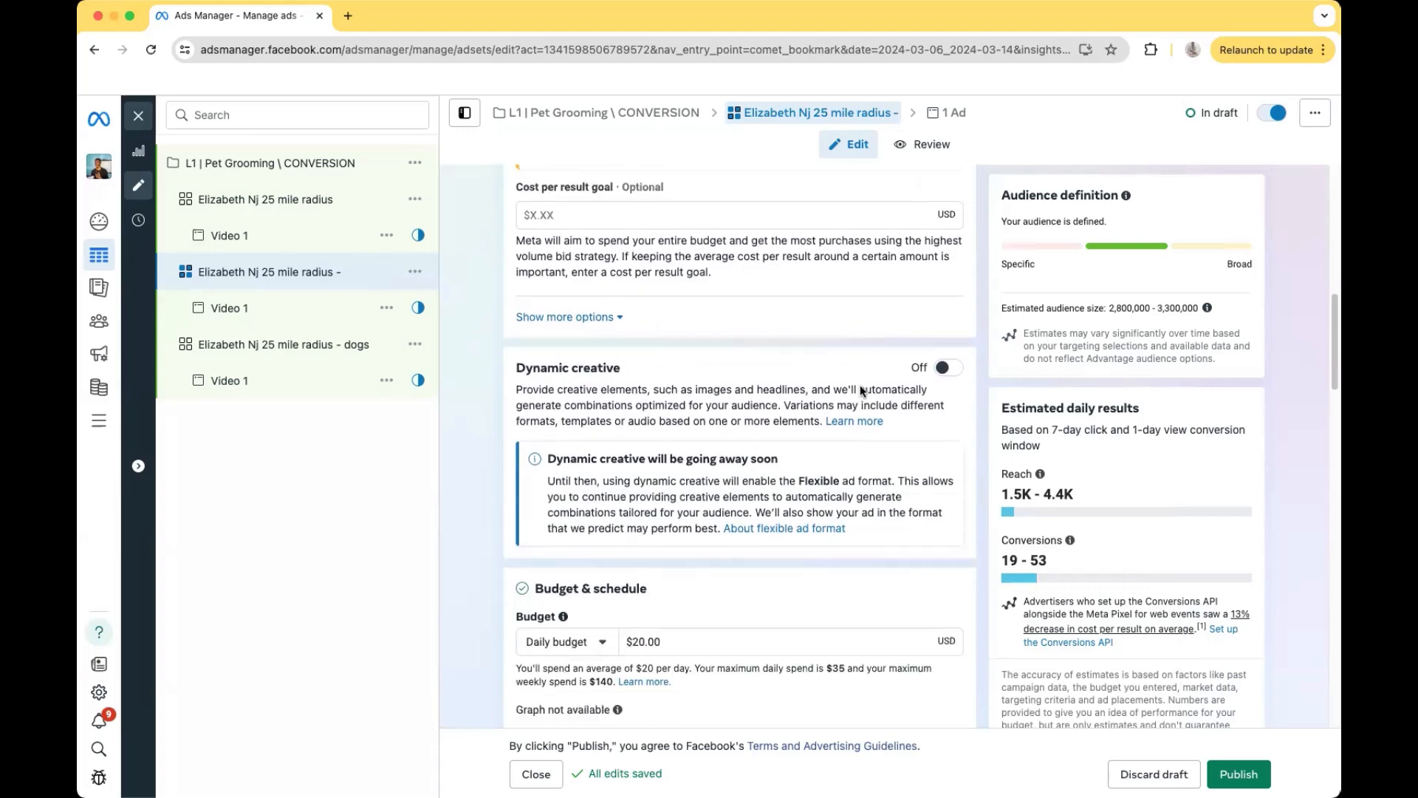
{"action": "scroll", "coordinate": [860, 388], "scroll_direction": "down", "scroll_amount": 12}
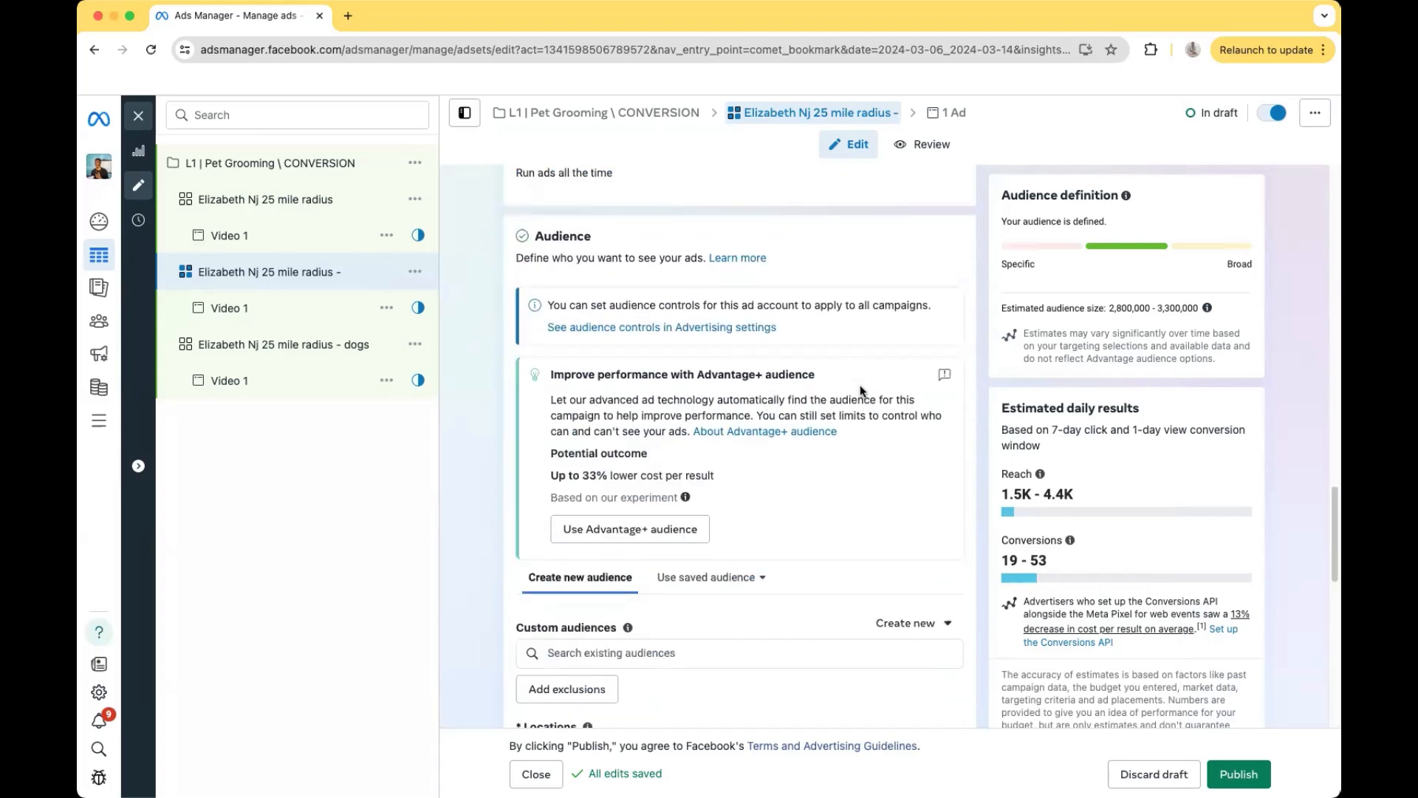
{"action": "scroll", "coordinate": [860, 384], "scroll_direction": "down", "scroll_amount": 9}
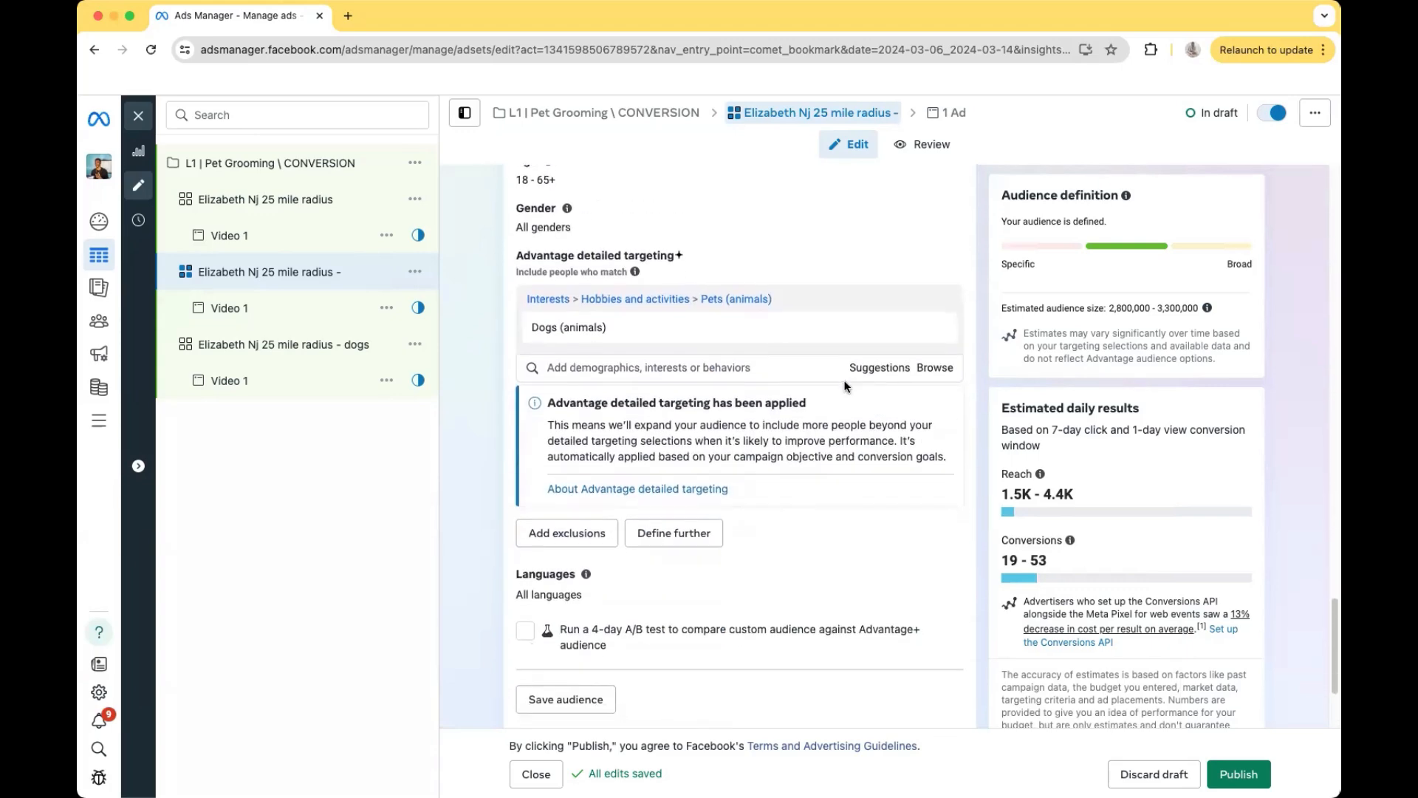
{"action": "scroll", "coordinate": [847, 386], "scroll_direction": "up", "scroll_amount": 1}
{"action": "mouse_move", "coordinate": [591, 353]}
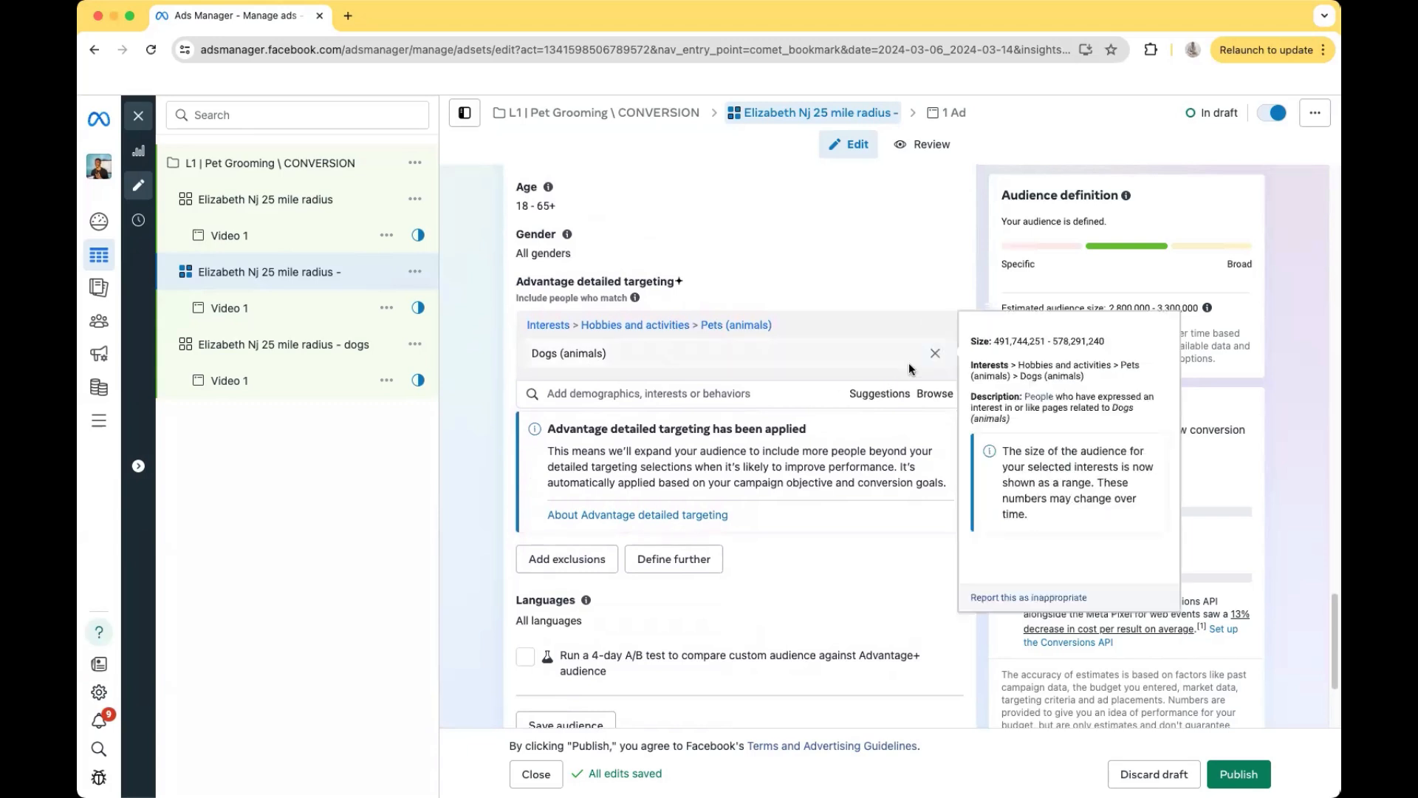
{"action": "left_click", "coordinate": [934, 354]}
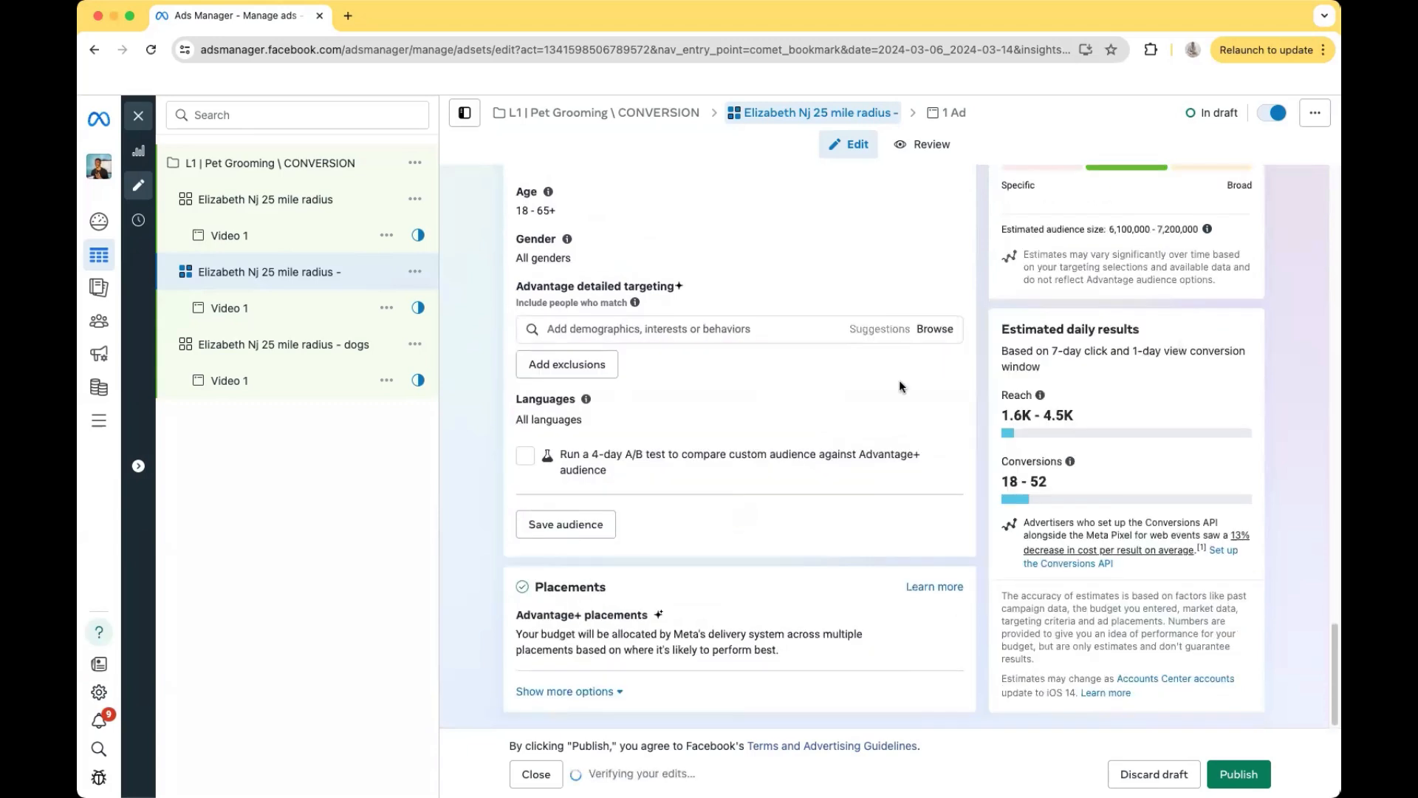
Search the detailed targeting for "petco" and add the Petco (pet supplies) interest
{"action": "left_click", "coordinate": [658, 331]}
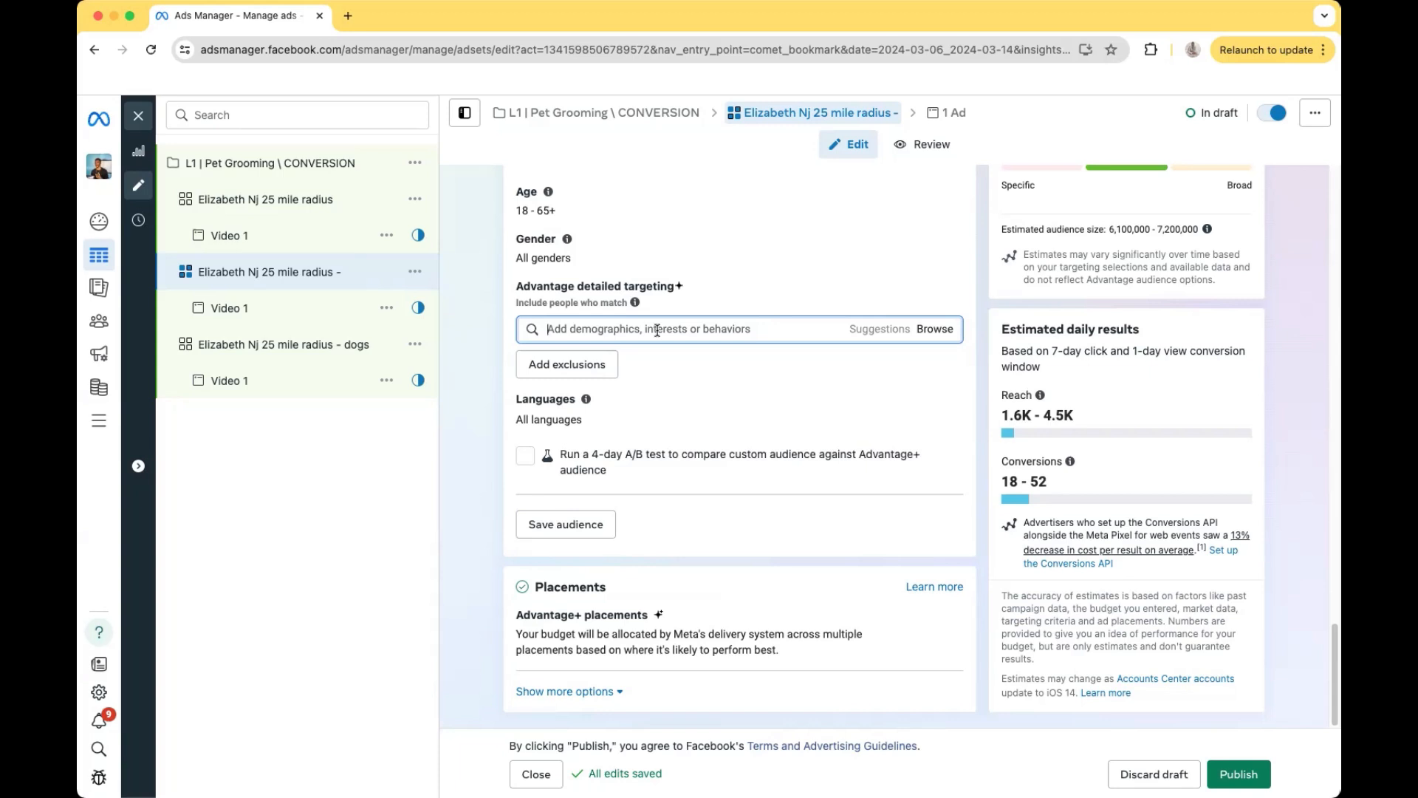
{"action": "type", "text": "pe"}
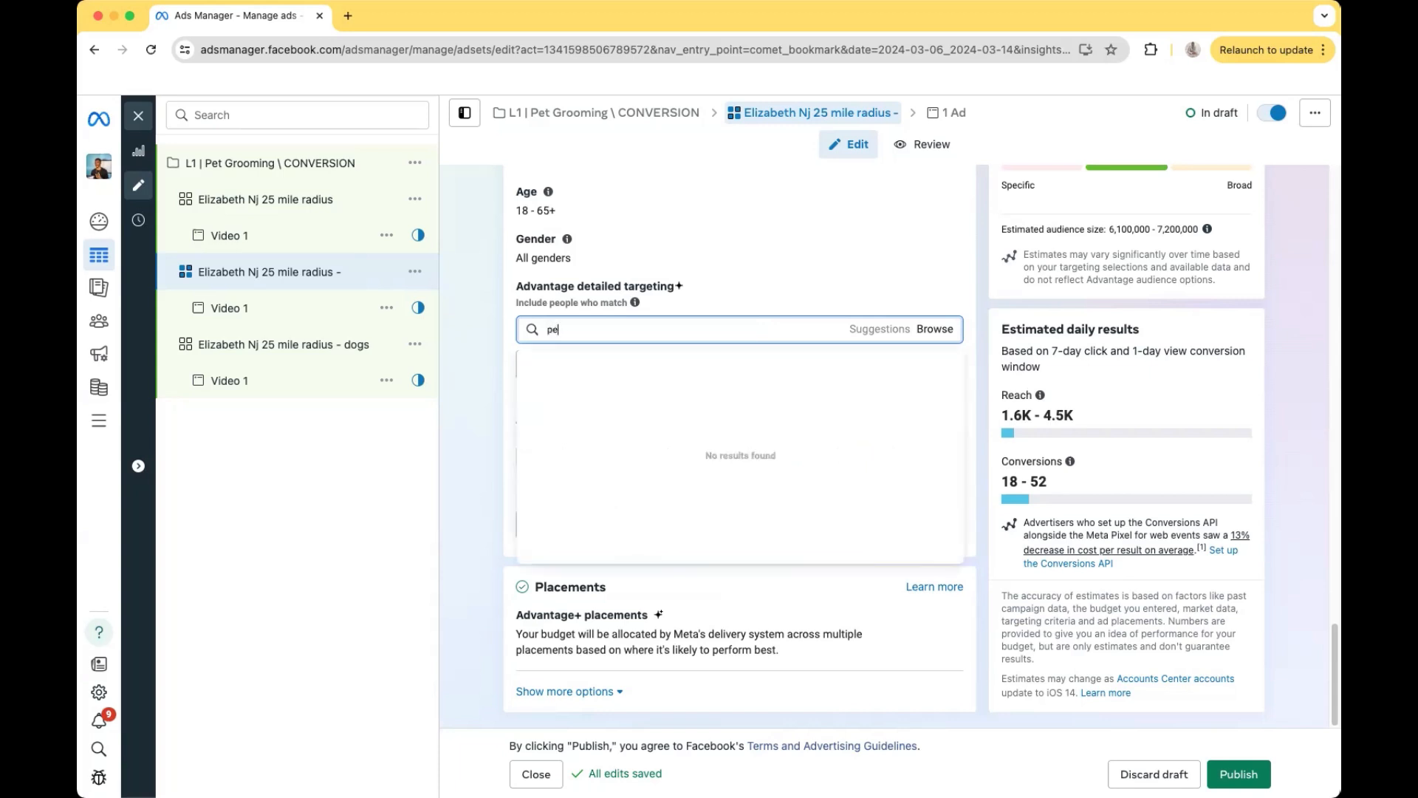
{"action": "type", "text": "tco"}
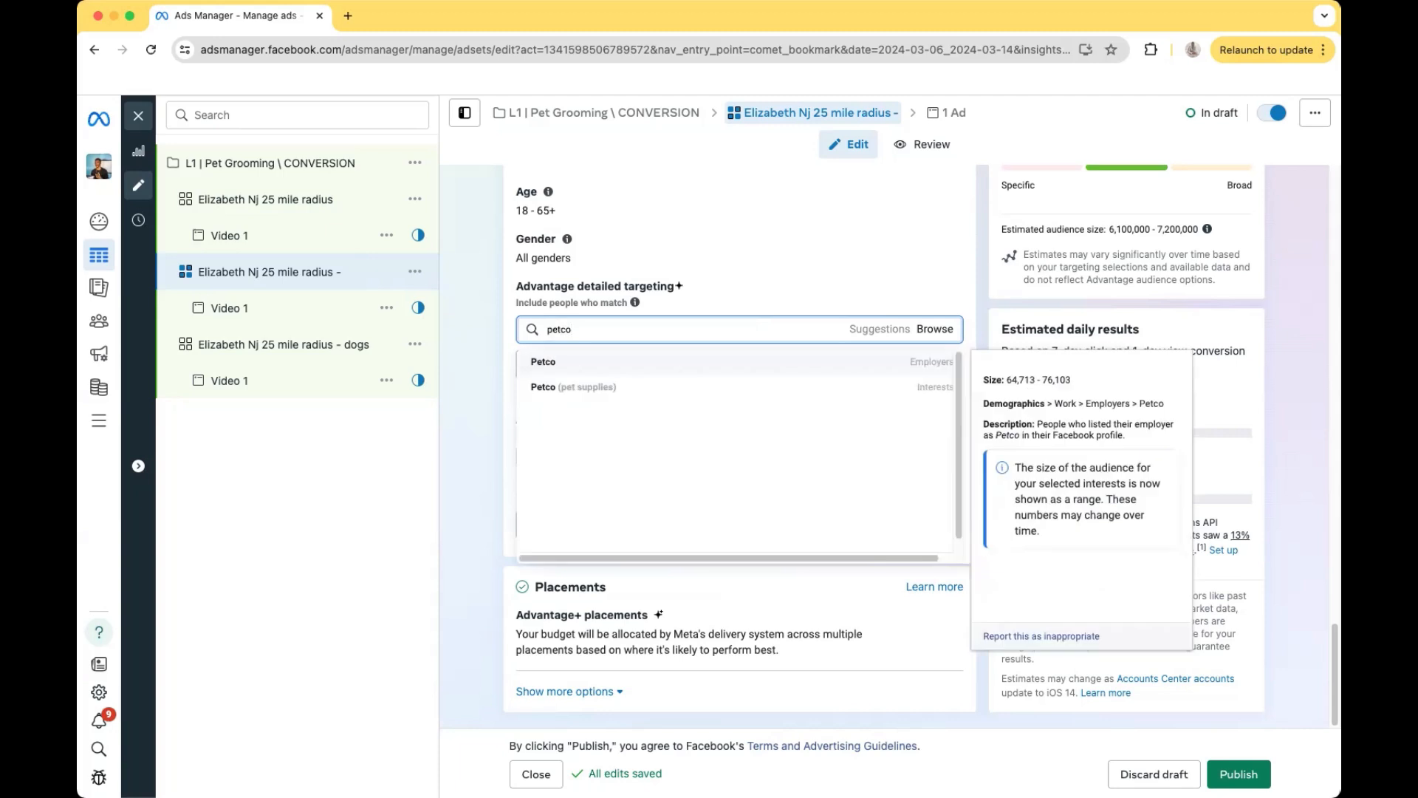
{"action": "left_click", "coordinate": [586, 388]}
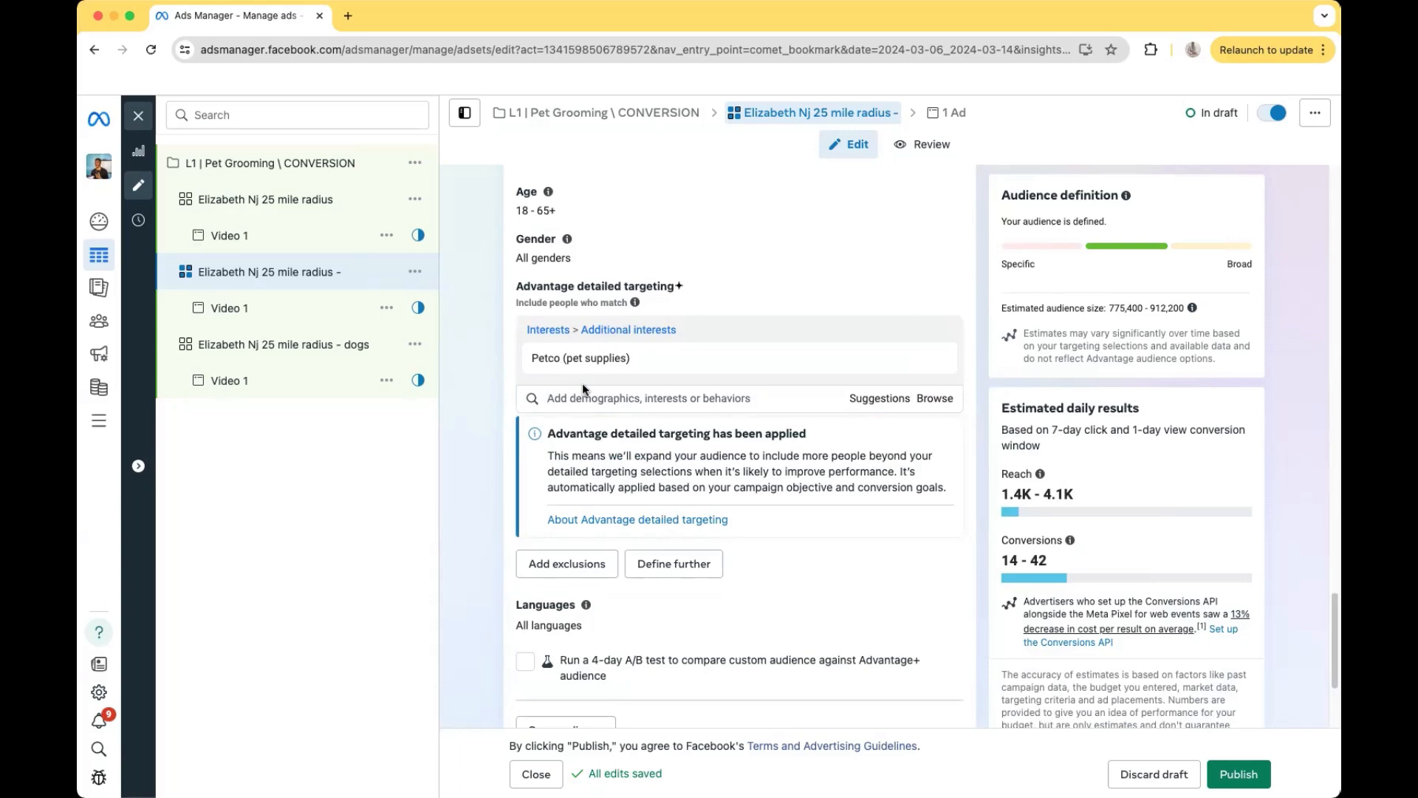
Complete the new ad set's name as "Elizabeth Nj 25 mile radius - petco"
{"action": "scroll", "coordinate": [732, 375], "scroll_direction": "up", "scroll_amount": 5}
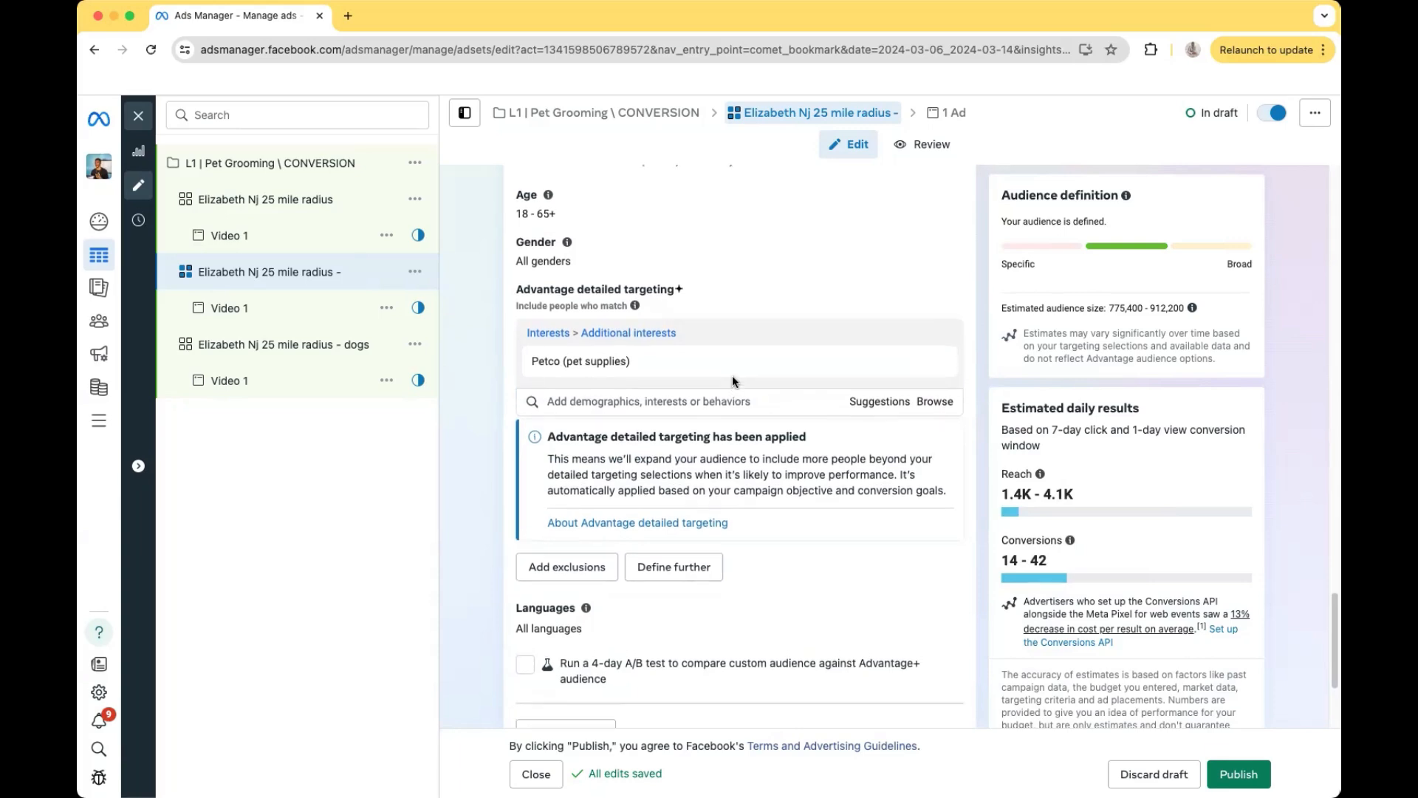
{"action": "scroll", "coordinate": [734, 371], "scroll_direction": "up", "scroll_amount": 15}
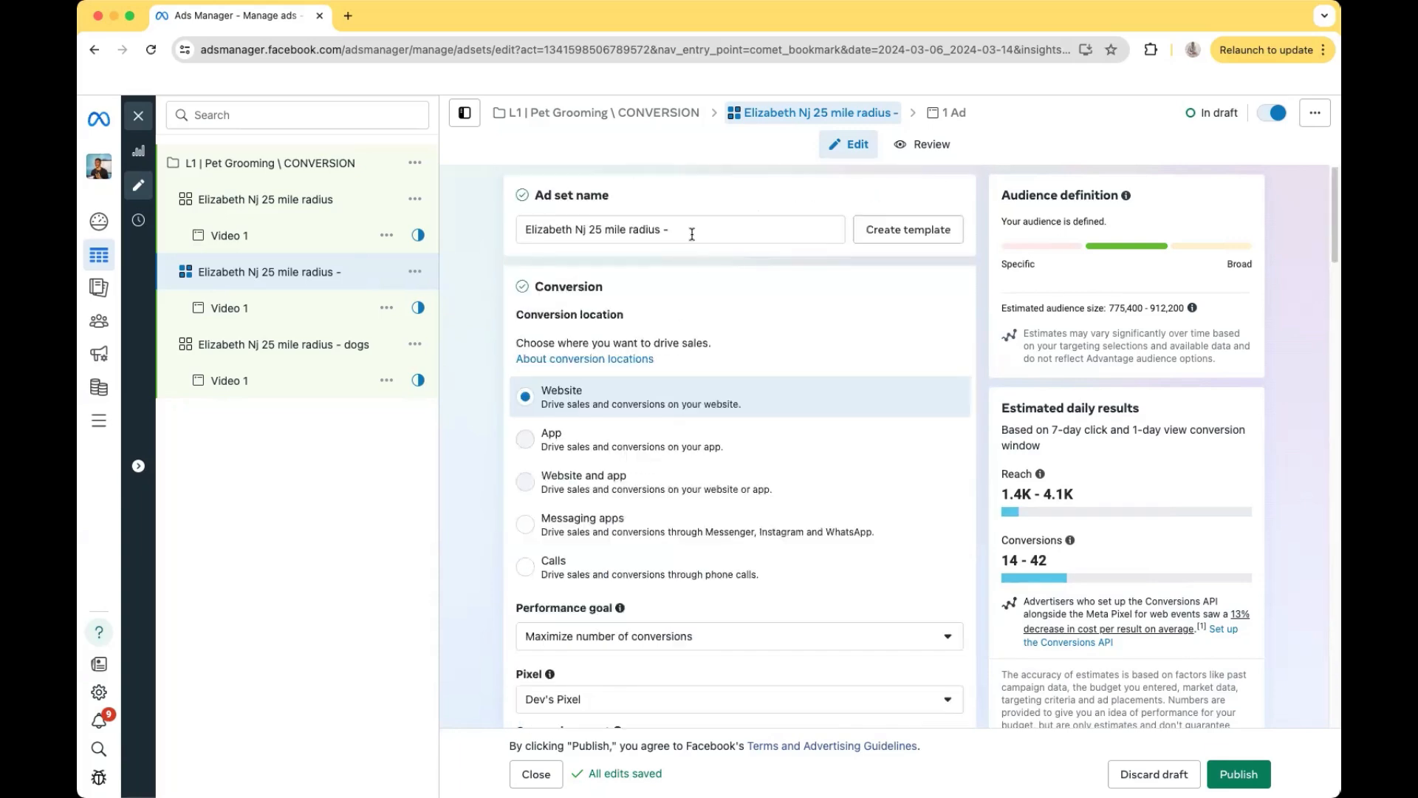
{"action": "left_click", "coordinate": [692, 231]}
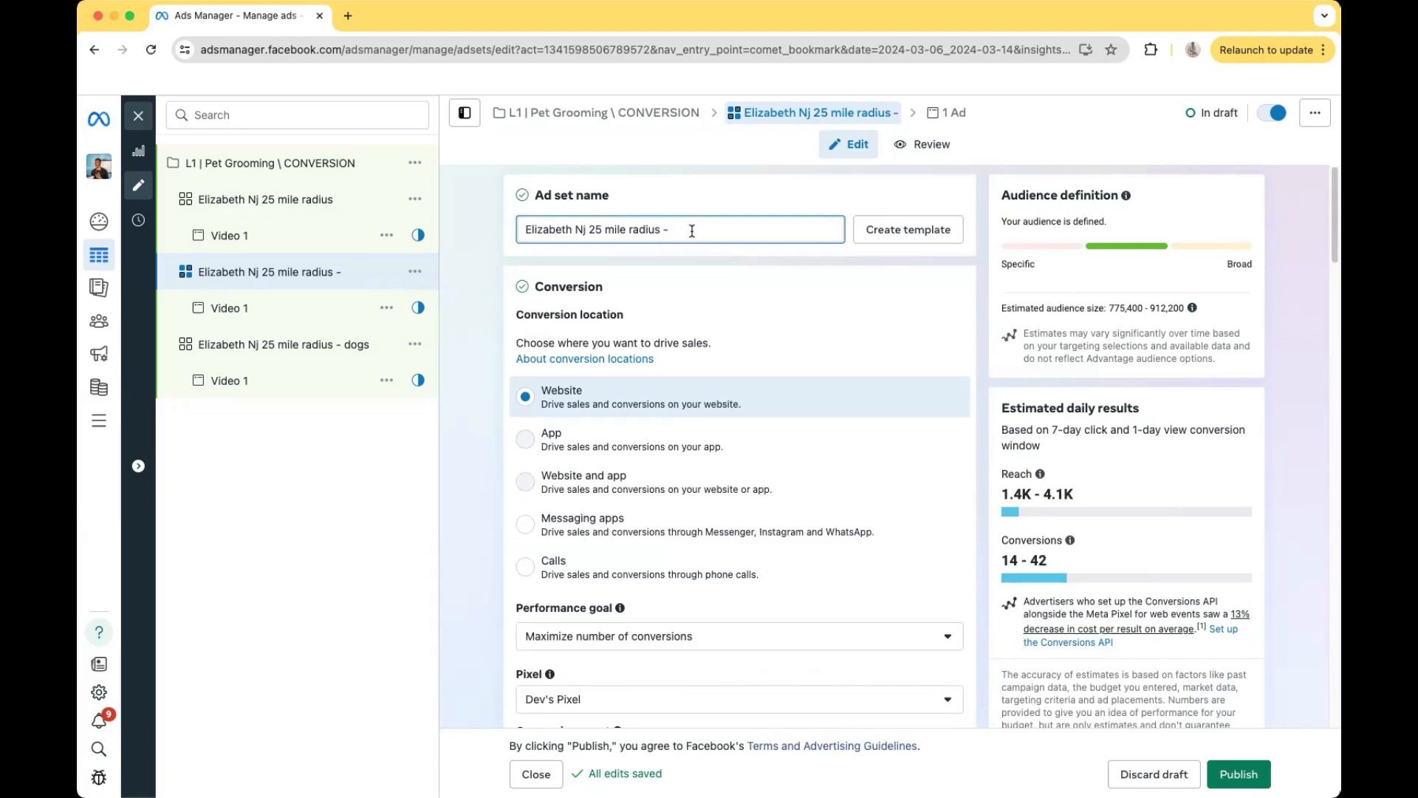
{"action": "type", "text": "petco"}
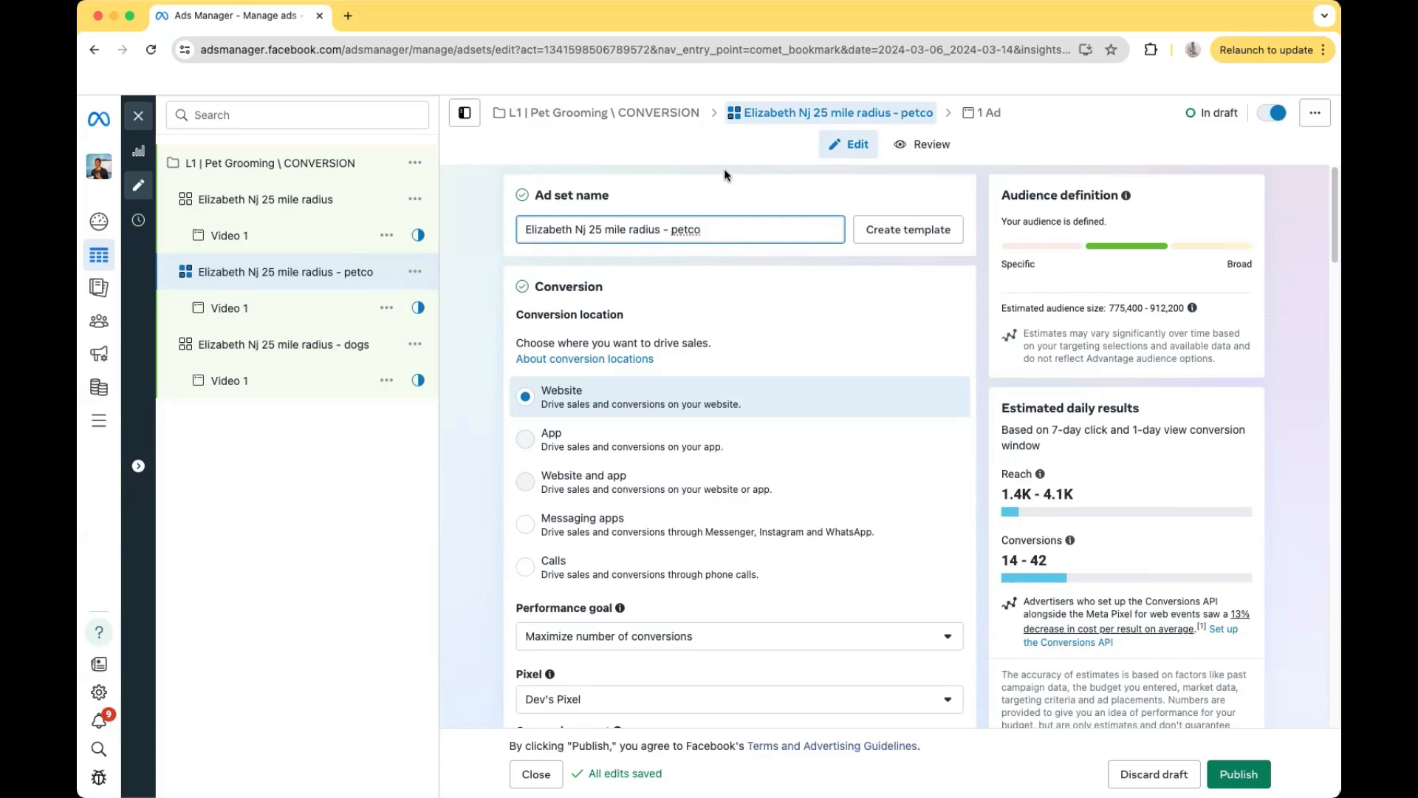
{"action": "left_click", "coordinate": [720, 181]}
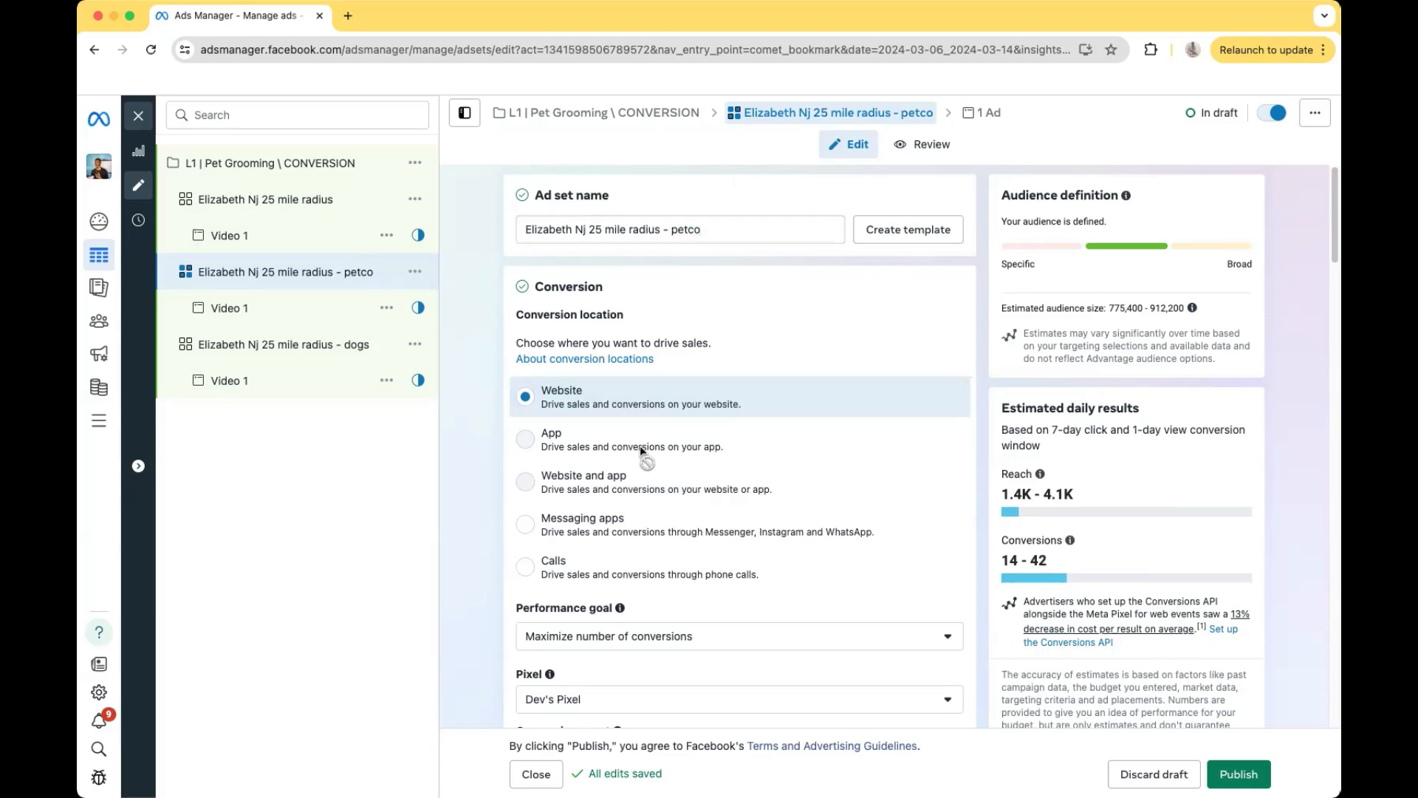
{"action": "scroll", "coordinate": [640, 446], "scroll_direction": "down", "scroll_amount": 15}
{"action": "scroll", "coordinate": [640, 446], "scroll_direction": "down", "scroll_amount": 6}
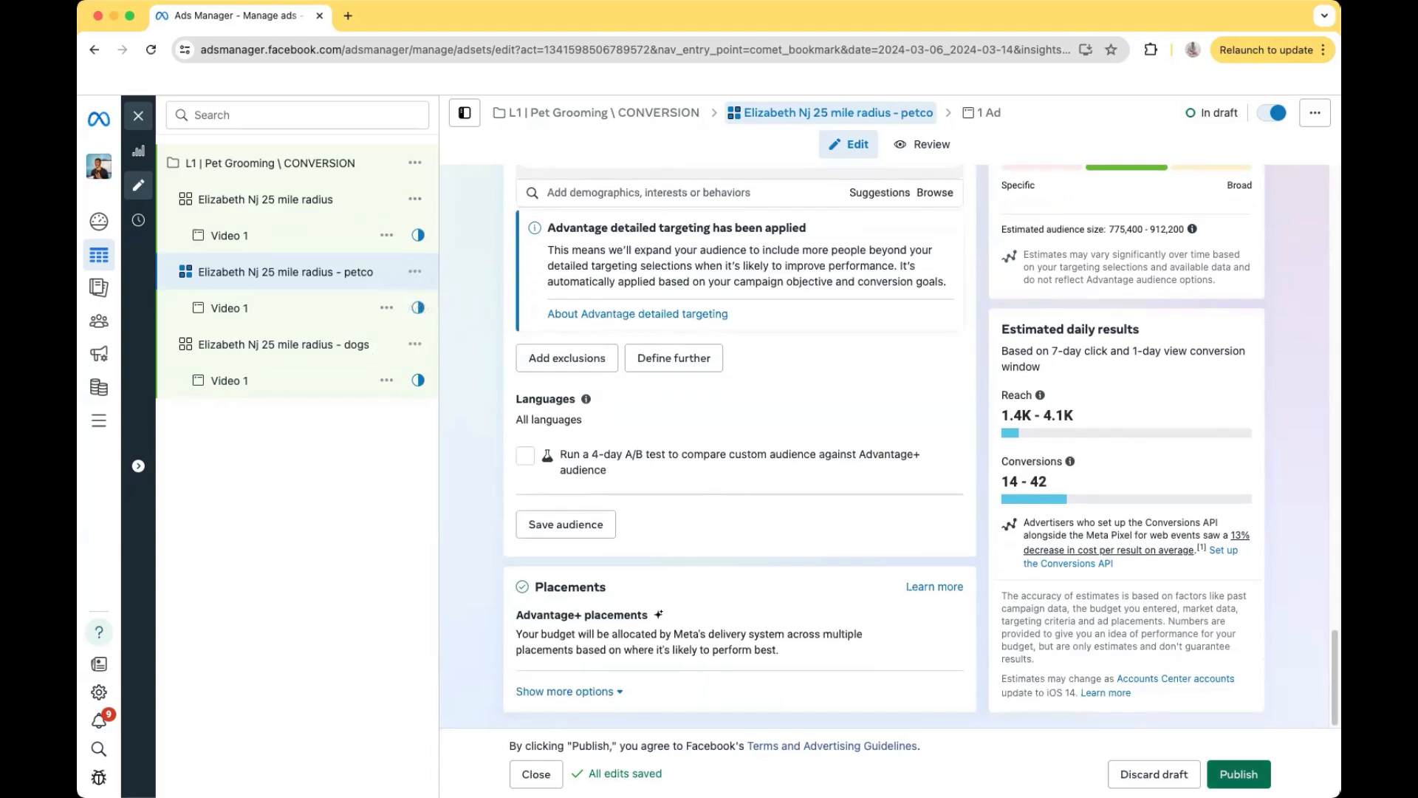
{"action": "scroll", "coordinate": [775, 581], "scroll_direction": "up", "scroll_amount": 10}
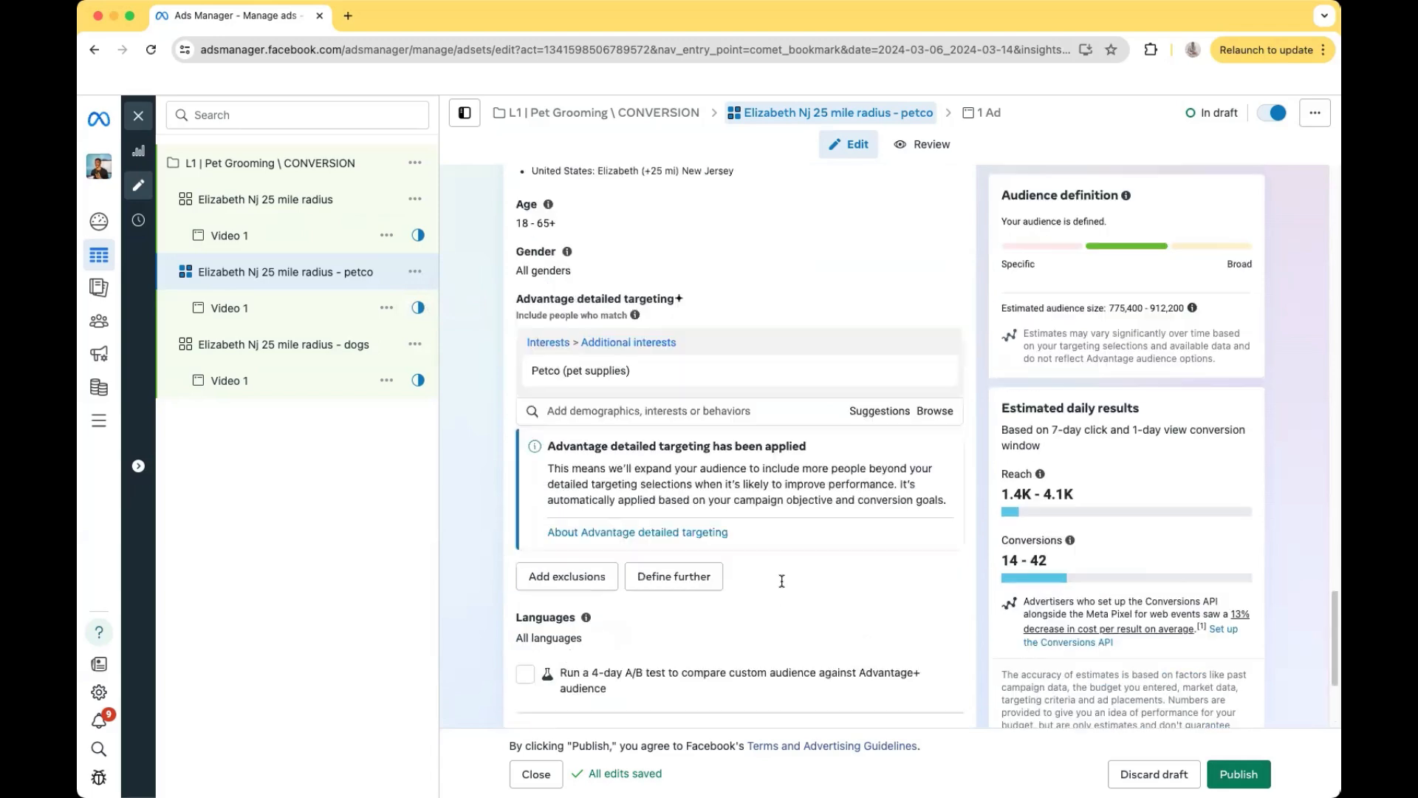
{"action": "scroll", "coordinate": [785, 584], "scroll_direction": "up", "scroll_amount": 10}
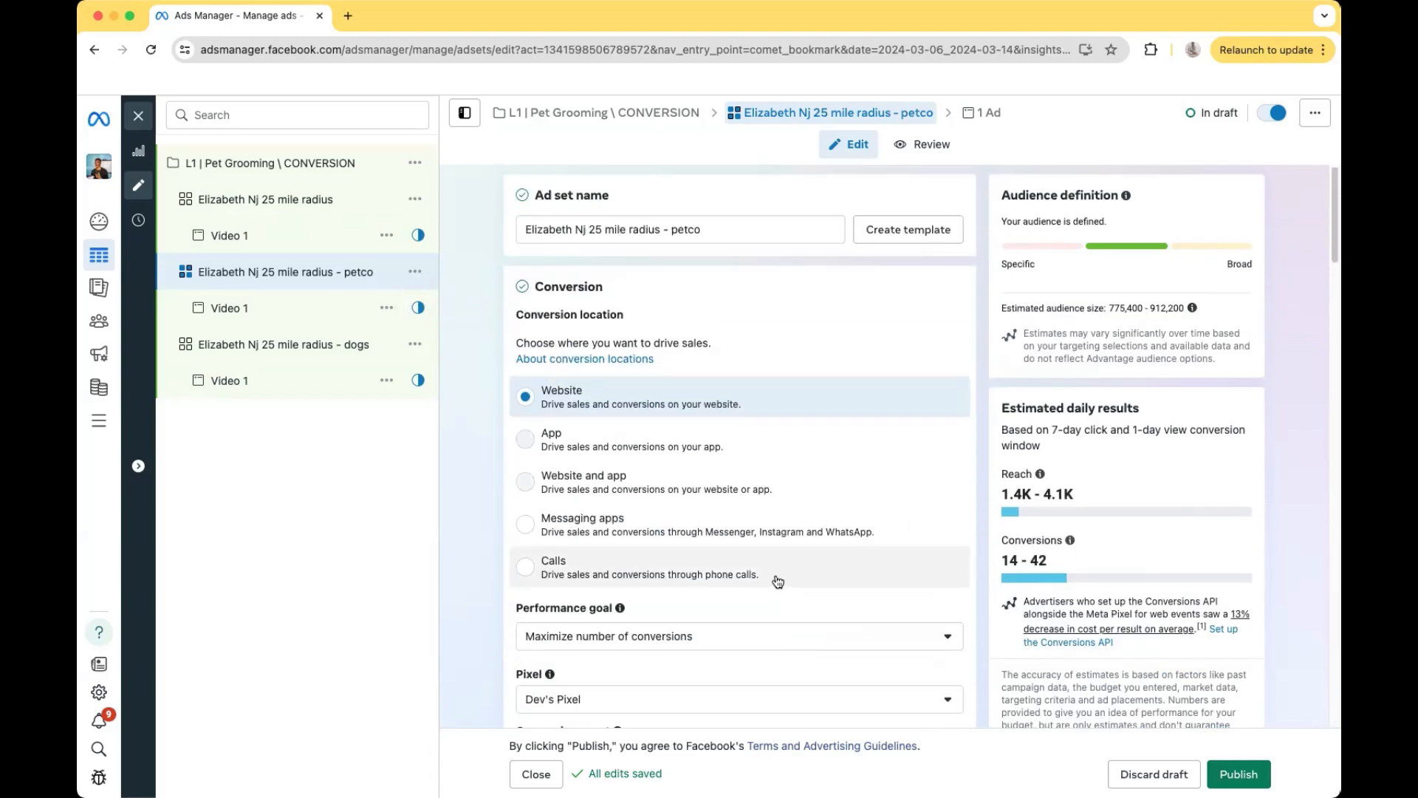